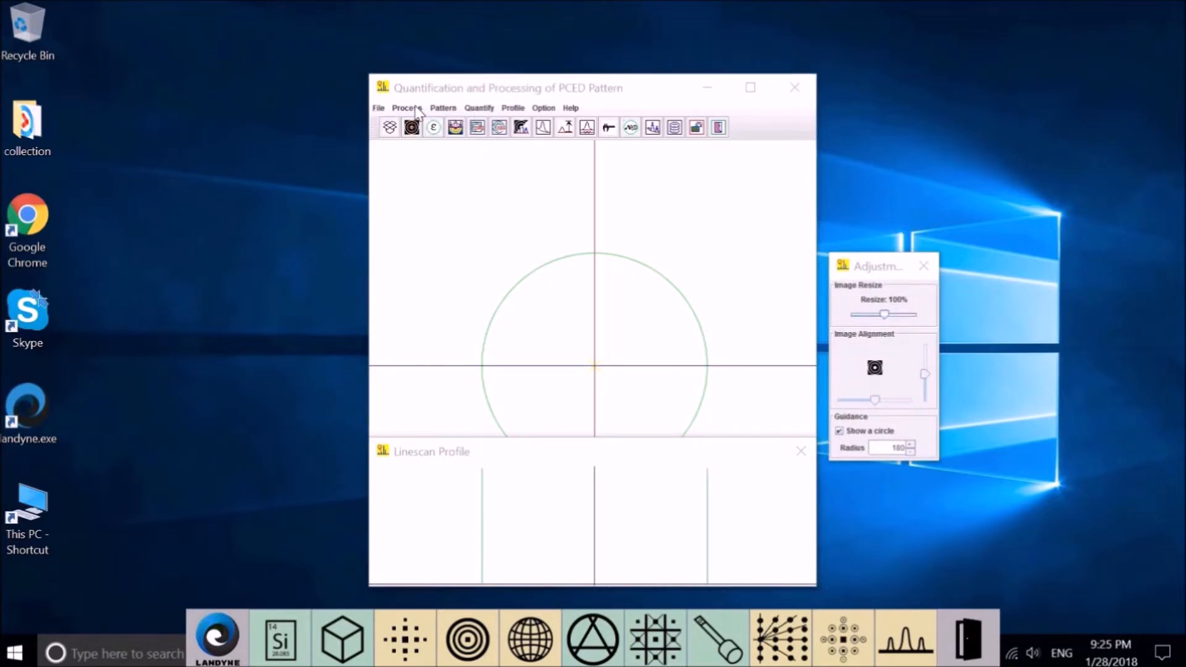
# Open the Ellipticity correction panel, which shows long and short axes at 100.
pyautogui.click(412, 107)
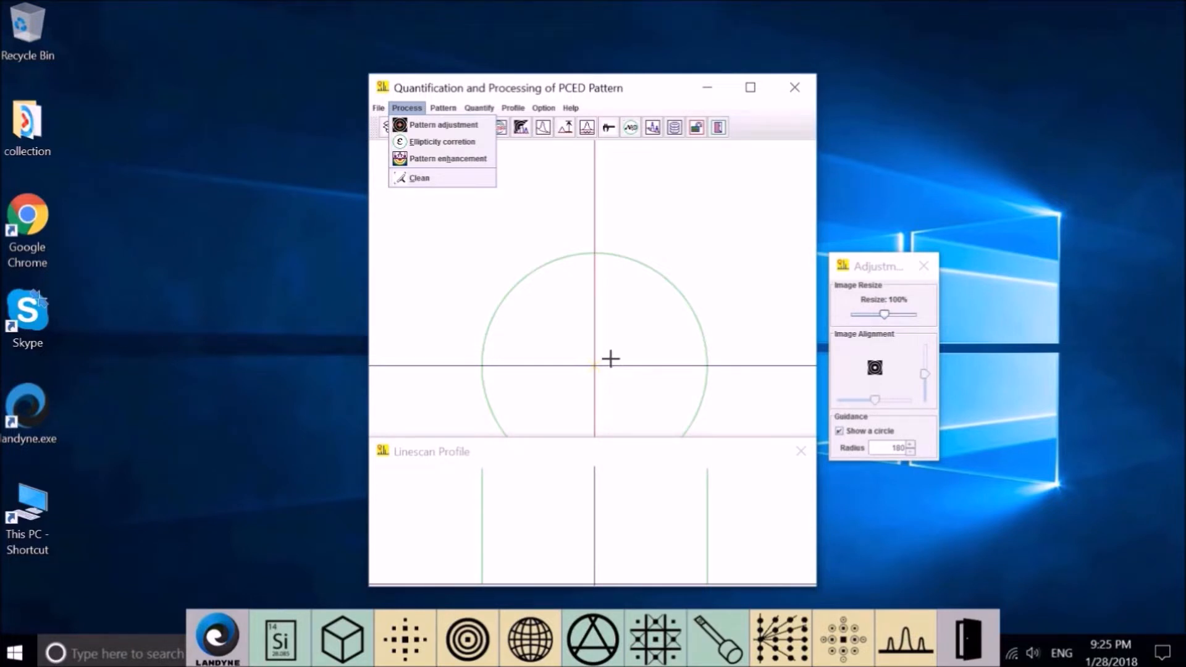
pyautogui.click(442, 142)
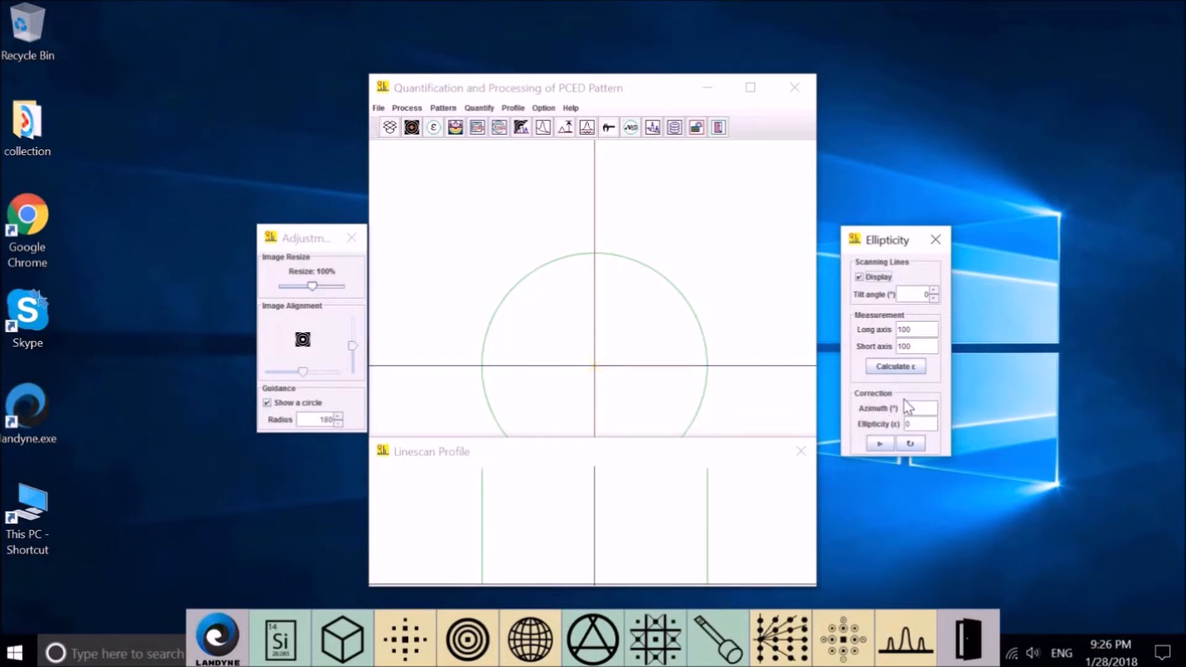
# In Pattern enhancement, keep the Inverted palette and turn on Max Intensity Profile Display.
pyautogui.click(457, 129)
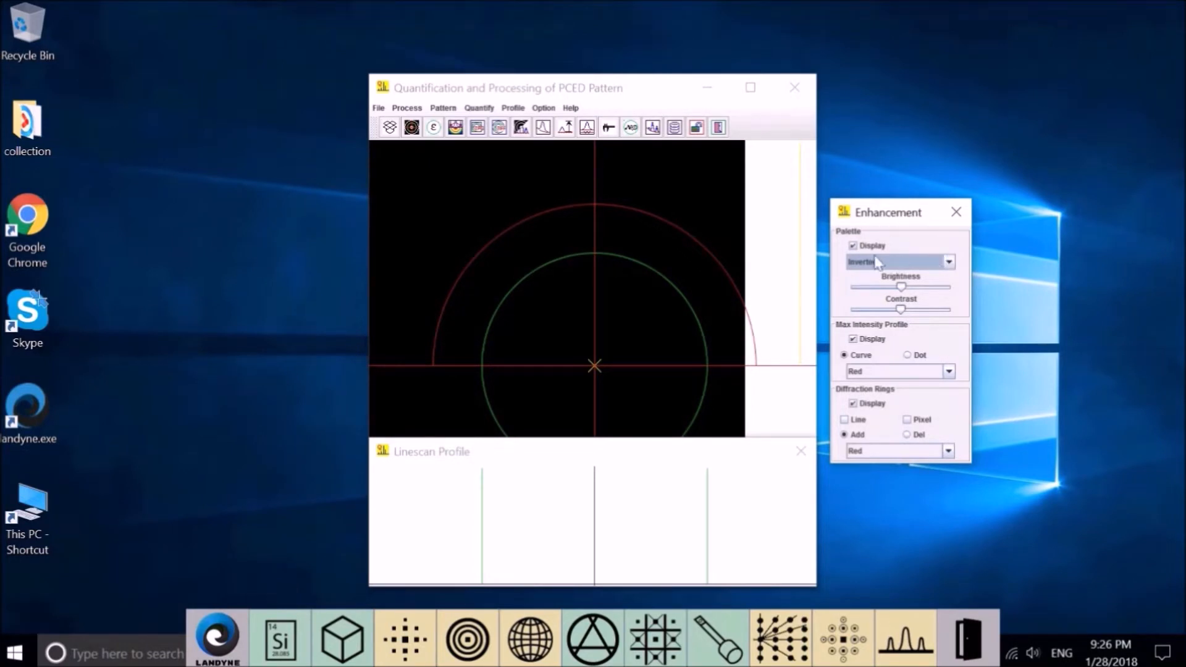
pyautogui.click(947, 262)
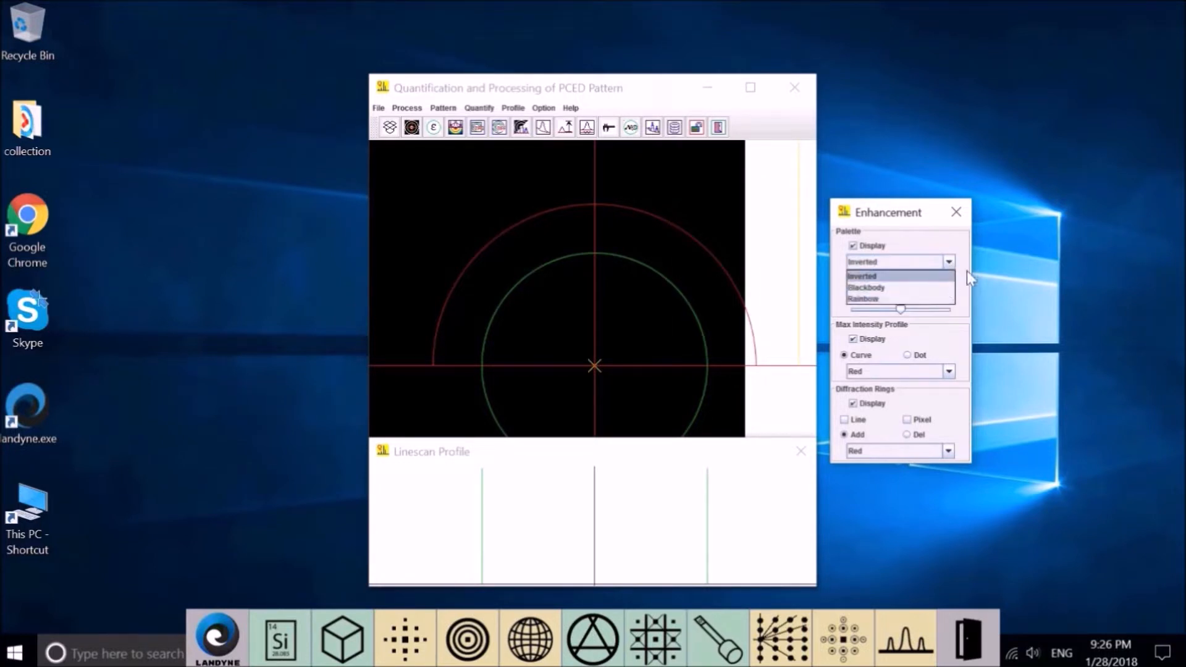
pyautogui.click(933, 310)
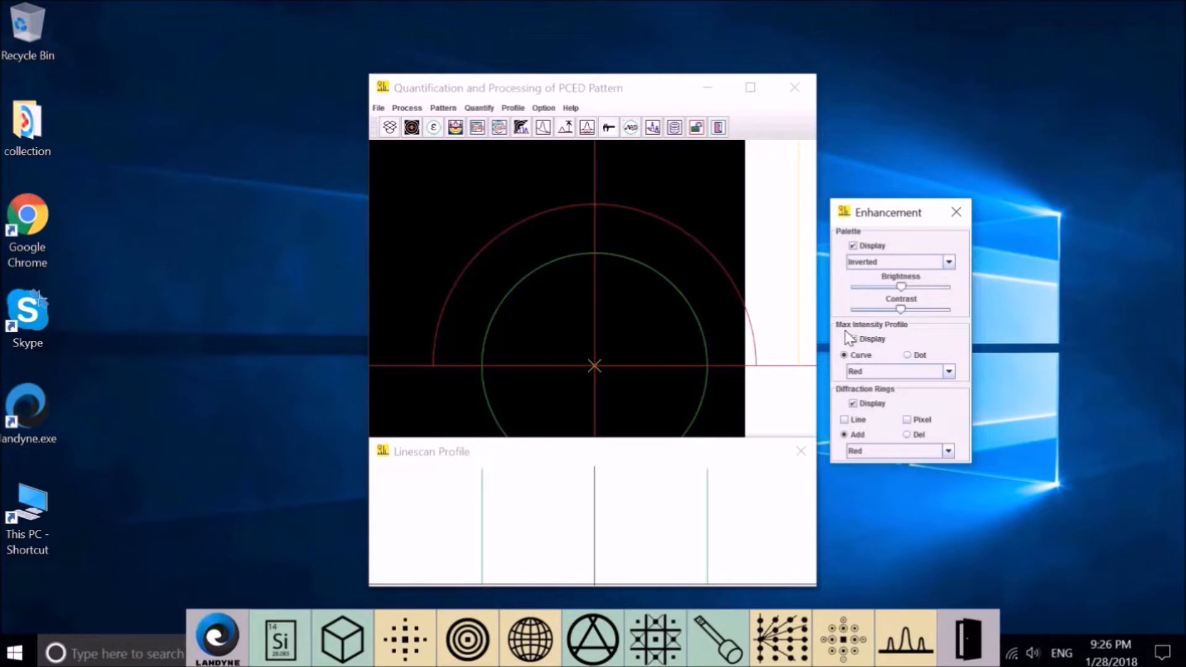
pyautogui.click(852, 338)
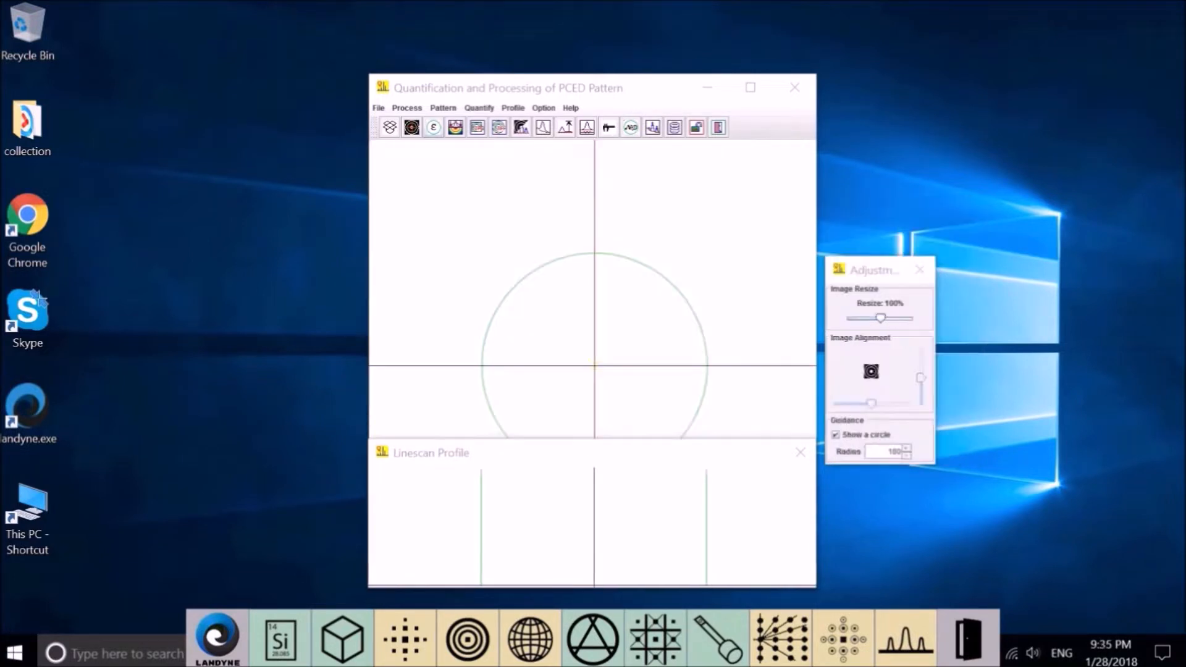
# Show a 600-pixel region of interest with 300 ppi TIFF, then move to the empty Diffraction Peaks view.
pyautogui.click(445, 109)
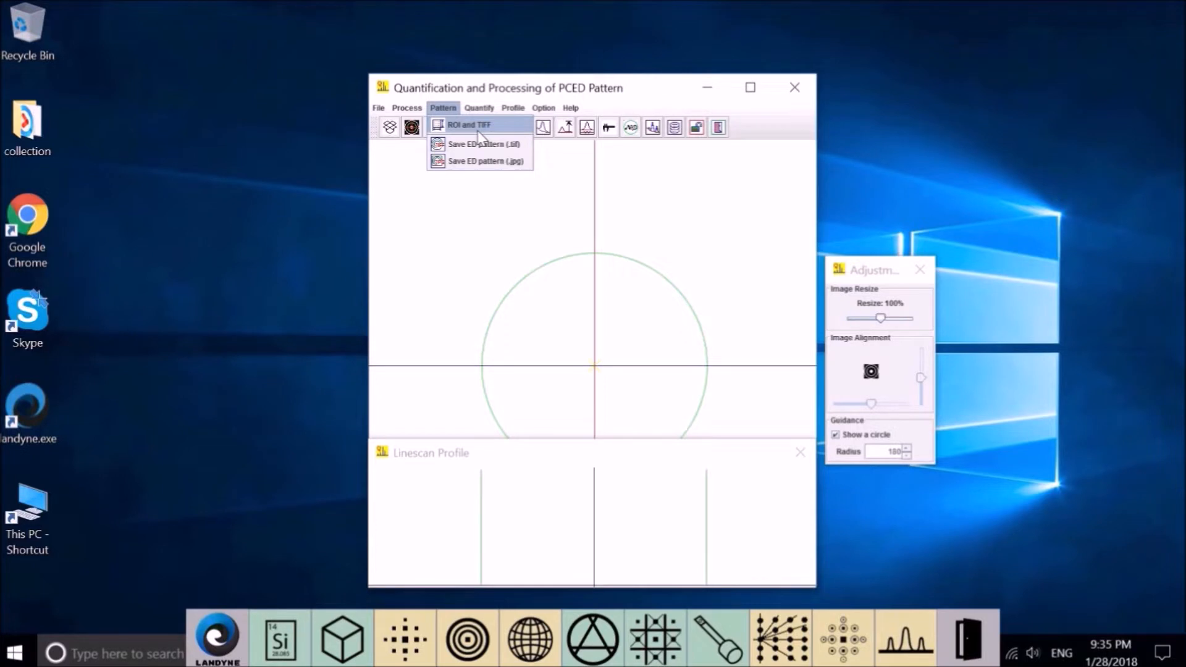
pyautogui.click(478, 126)
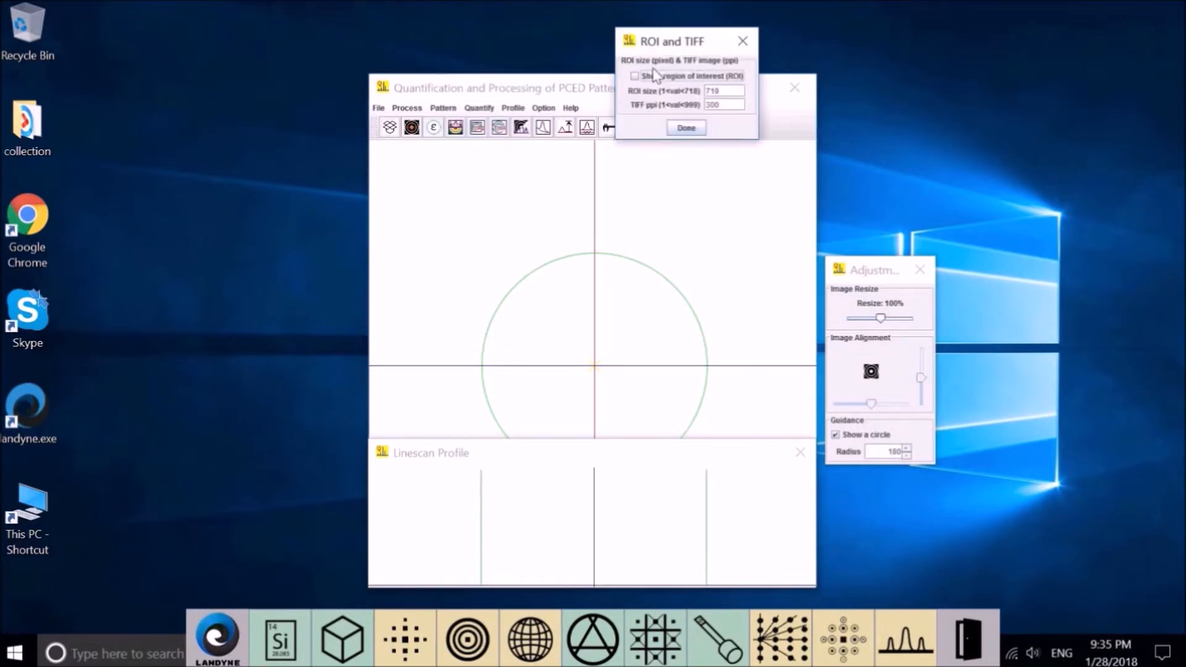
pyautogui.moveTo(648, 50); pyautogui.dragTo(246, 102)
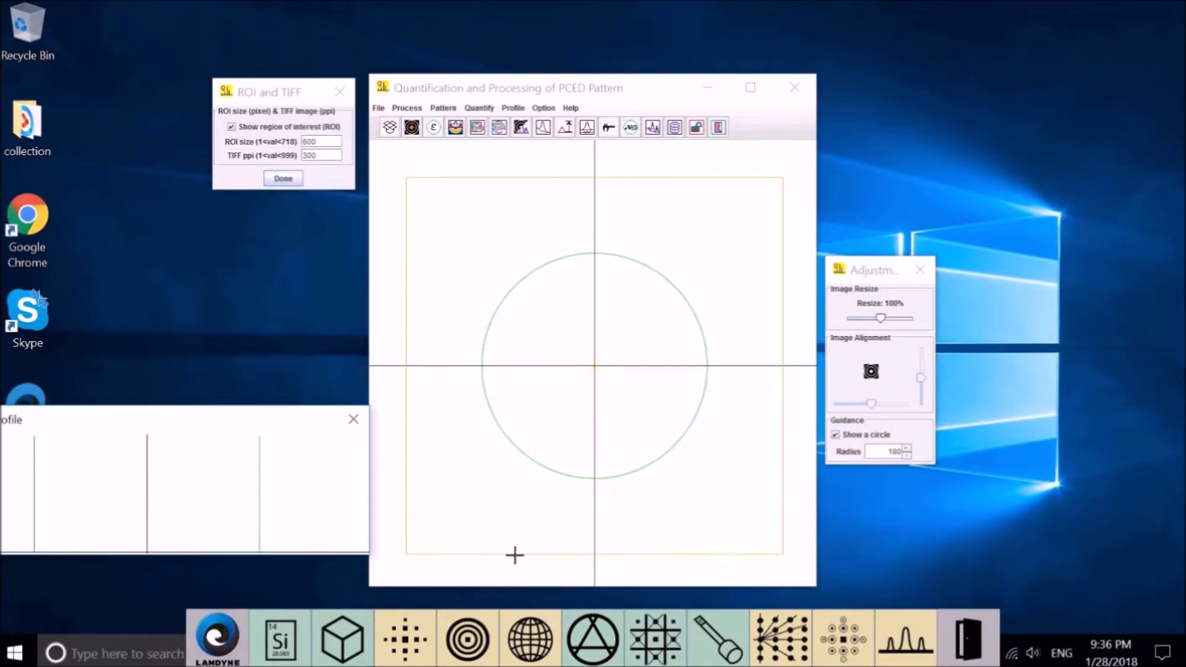
pyautogui.click(443, 108)
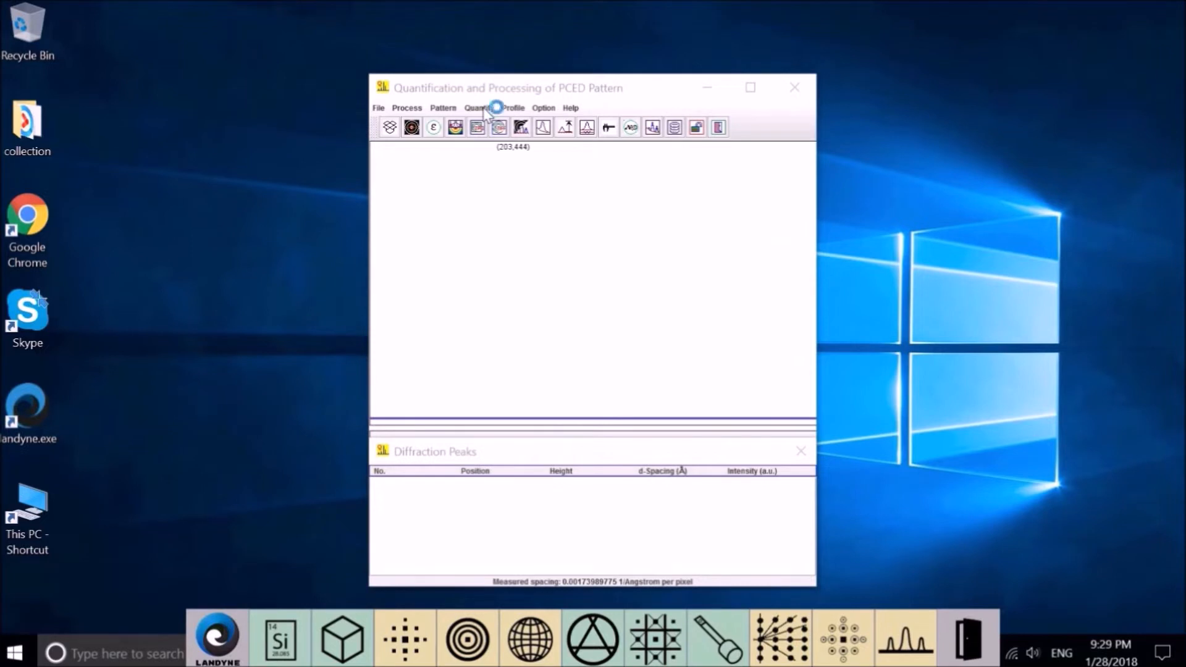
# Review the calibration, then open Pattern/Profile Conversion with beam height 255 and FWHM 50.
pyautogui.click(480, 108)
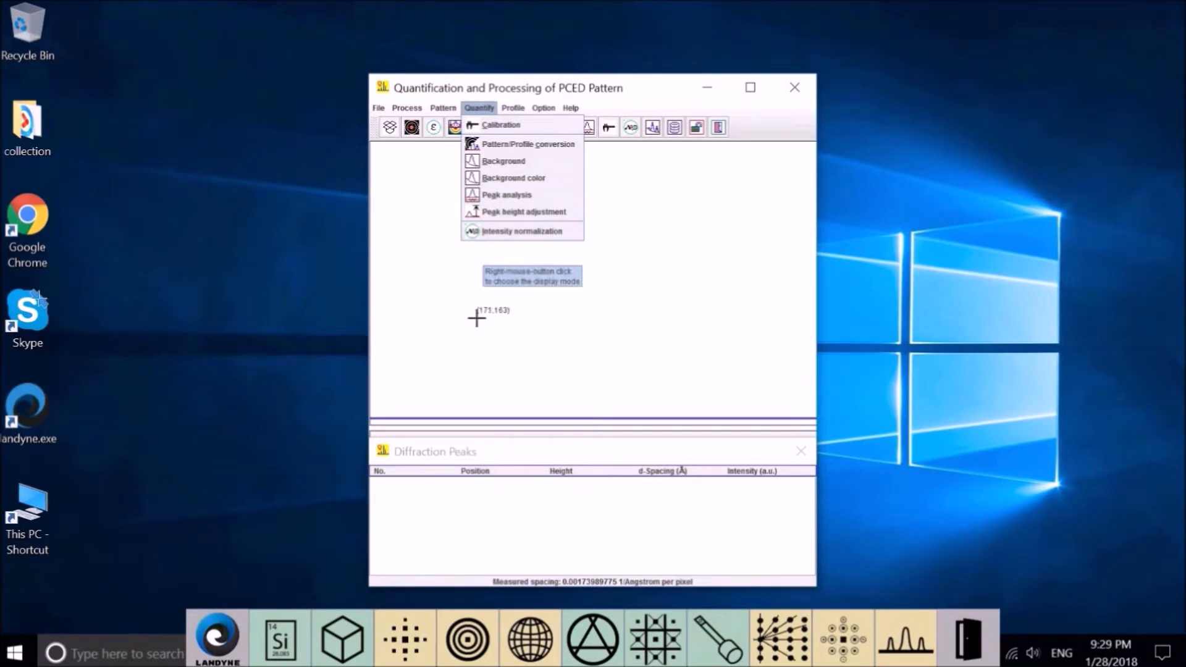
pyautogui.click(514, 127)
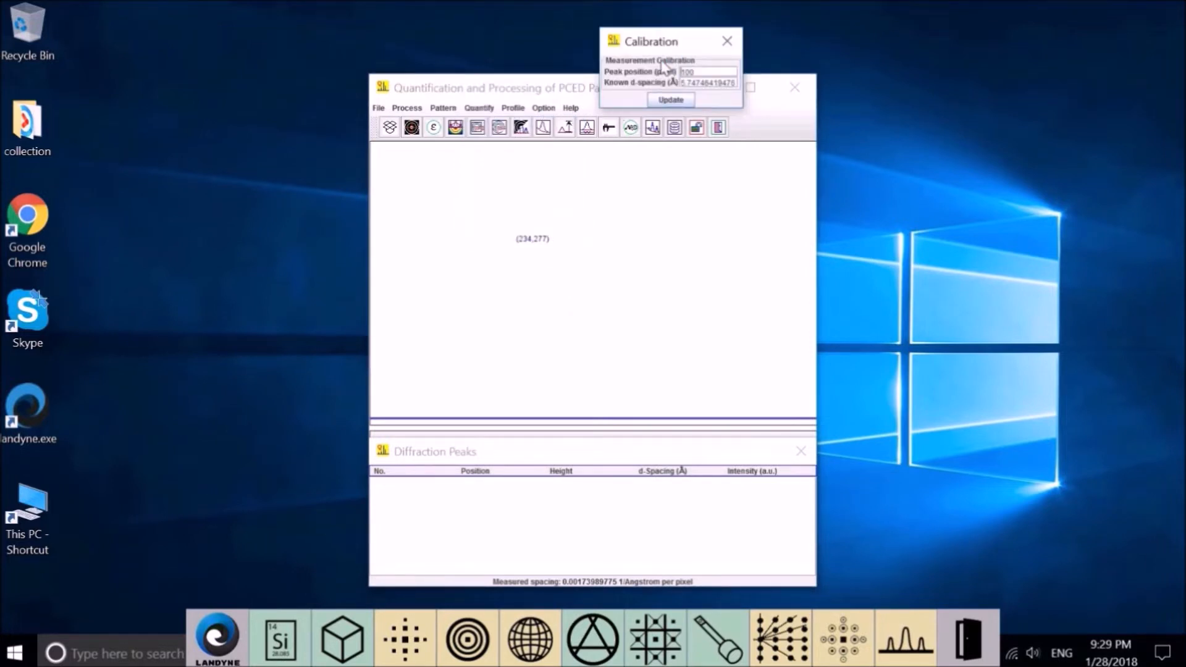
pyautogui.click(727, 42)
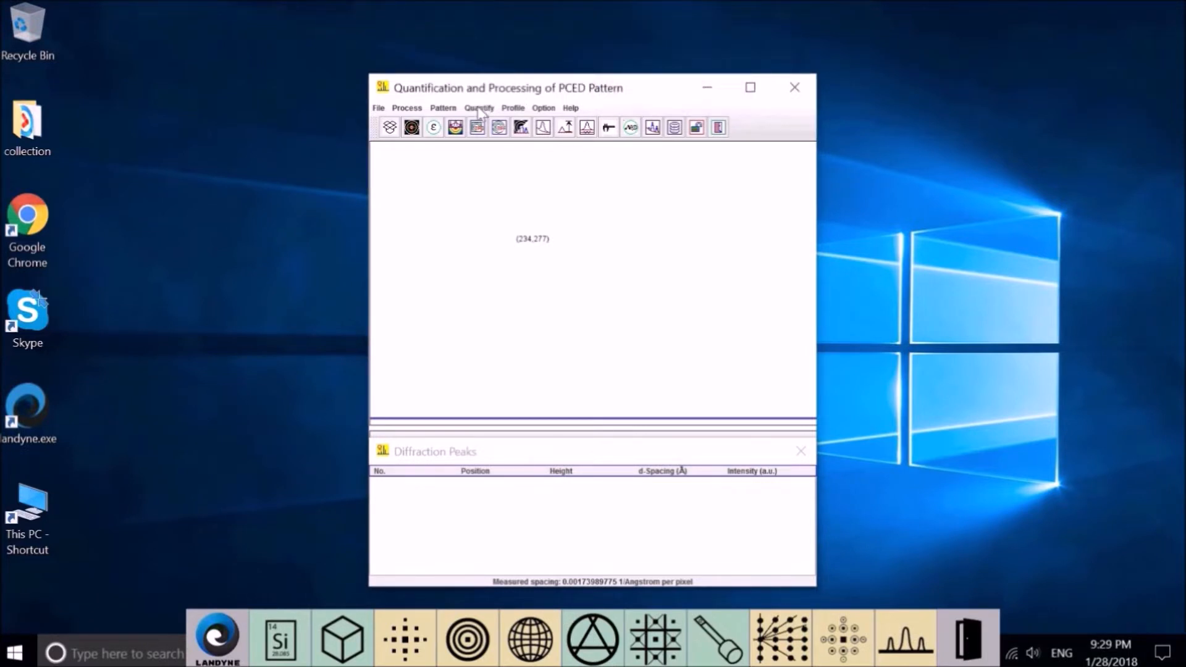
pyautogui.click(480, 109)
pyautogui.click(478, 146)
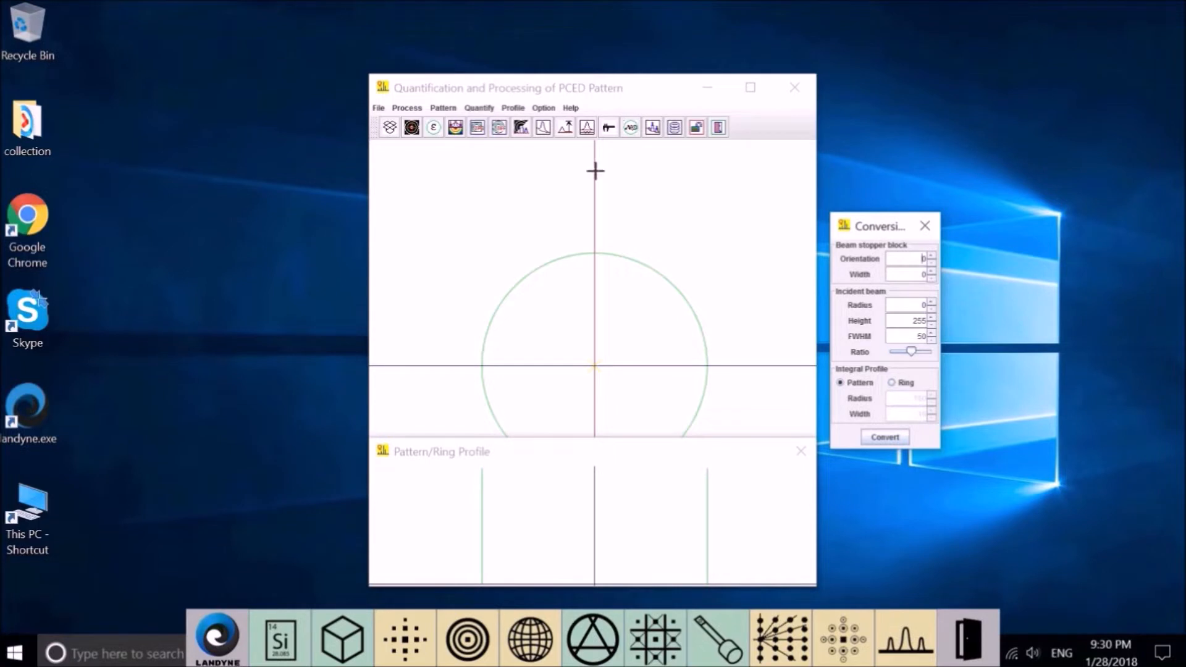
# Open the Background settings, which use a Bruechner step width of 20.
pyautogui.click(479, 108)
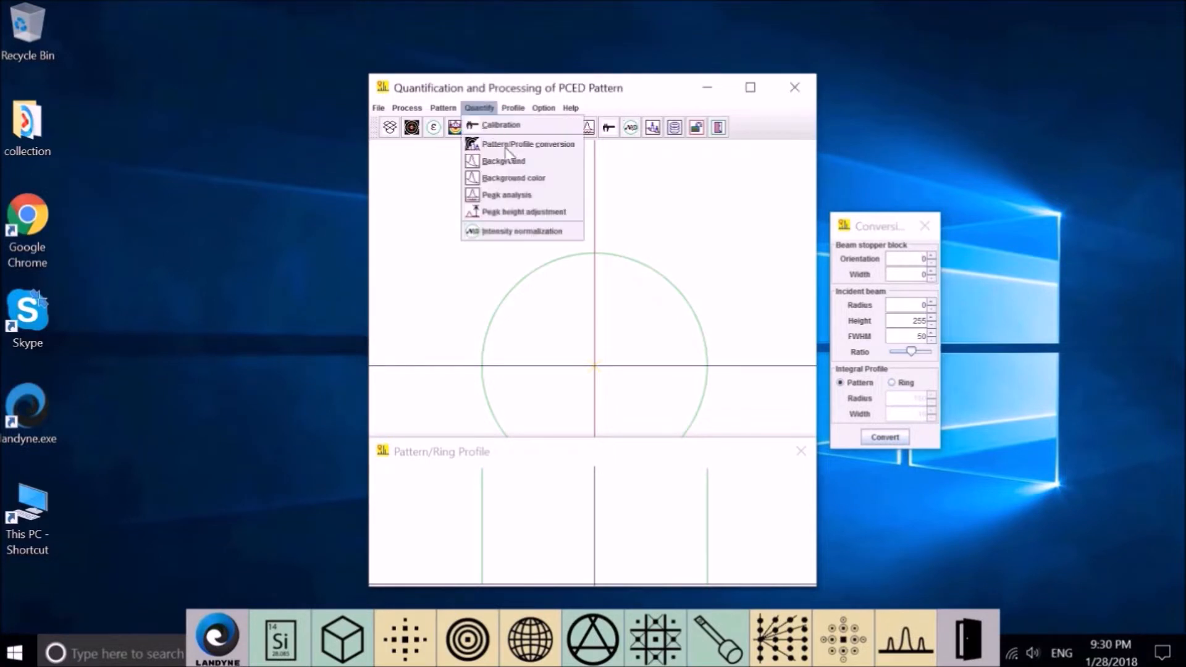
pyautogui.click(543, 176)
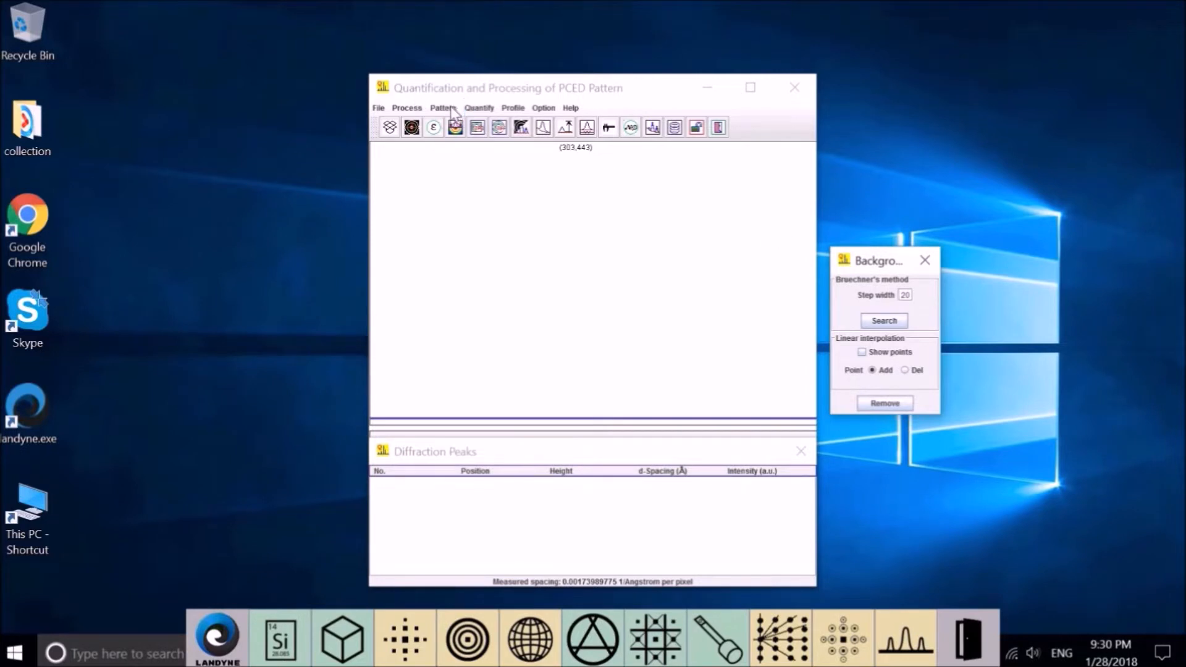
# Open Peak analysis with Pseudo-Voigtian refinement, widen the panel, and try Adjust on the peaks.
pyautogui.click(479, 109)
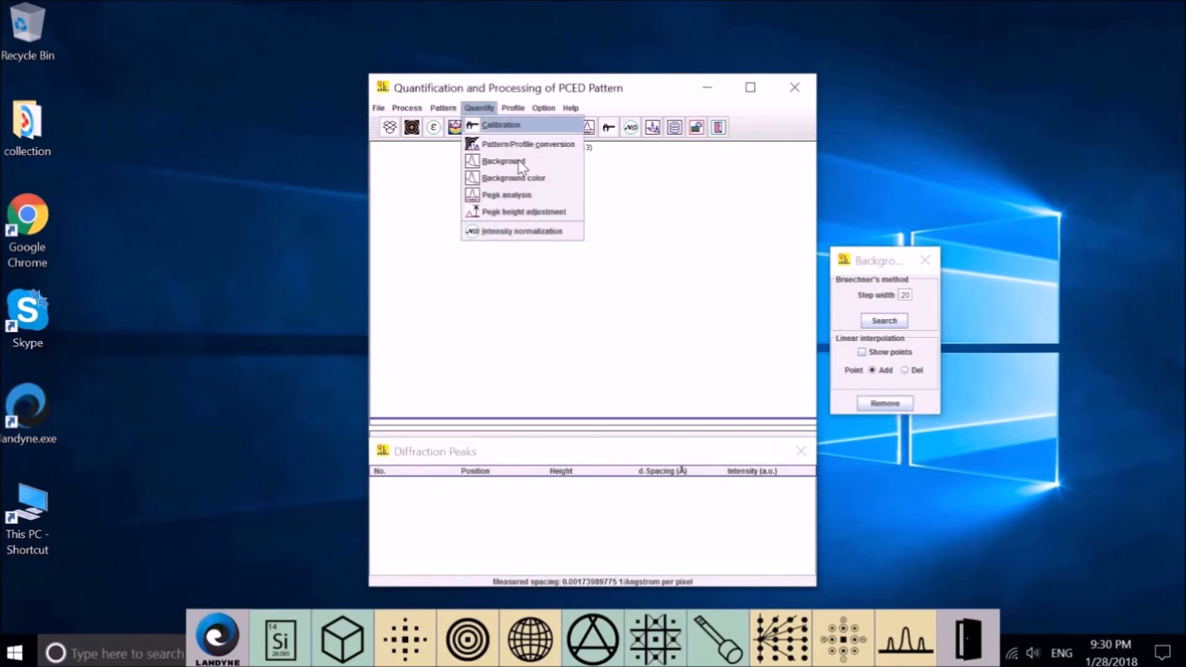
pyautogui.click(535, 195)
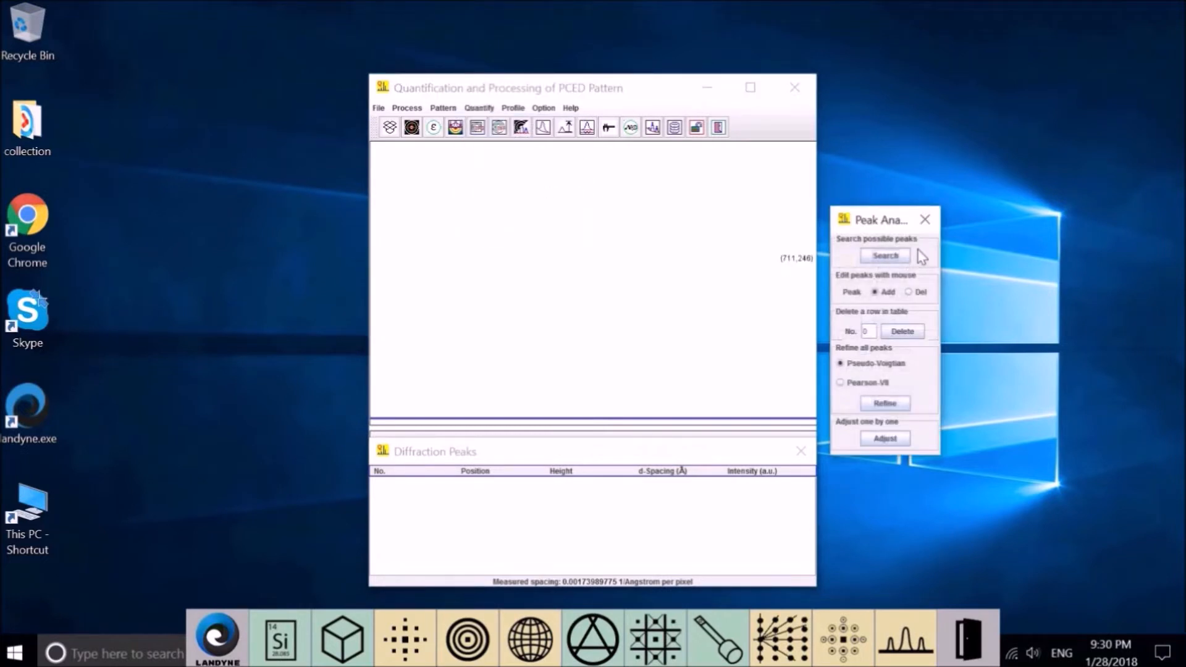
pyautogui.moveTo(941, 261); pyautogui.dragTo(961, 256)
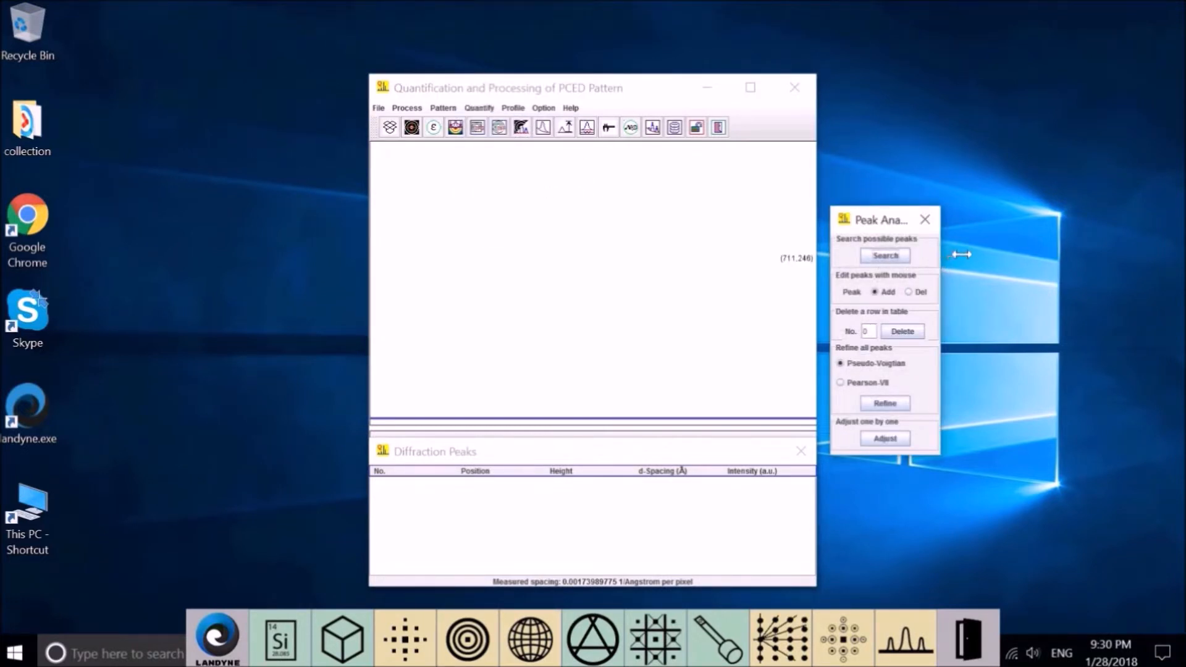
pyautogui.click(882, 442)
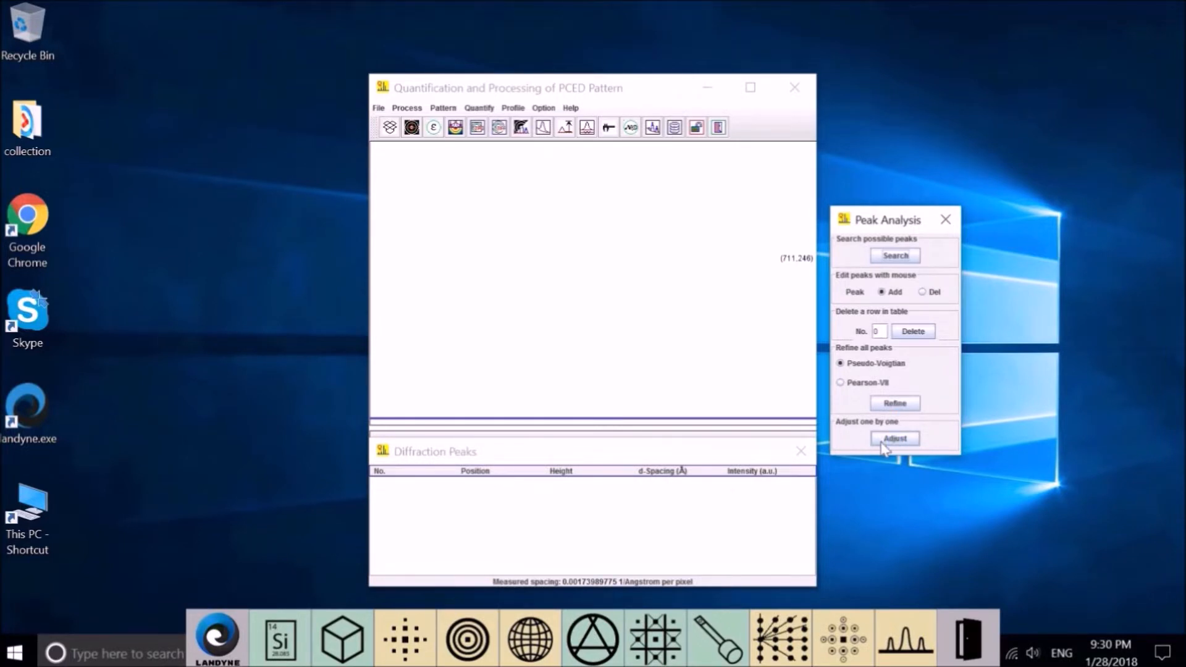
pyautogui.click(882, 442)
pyautogui.click(486, 108)
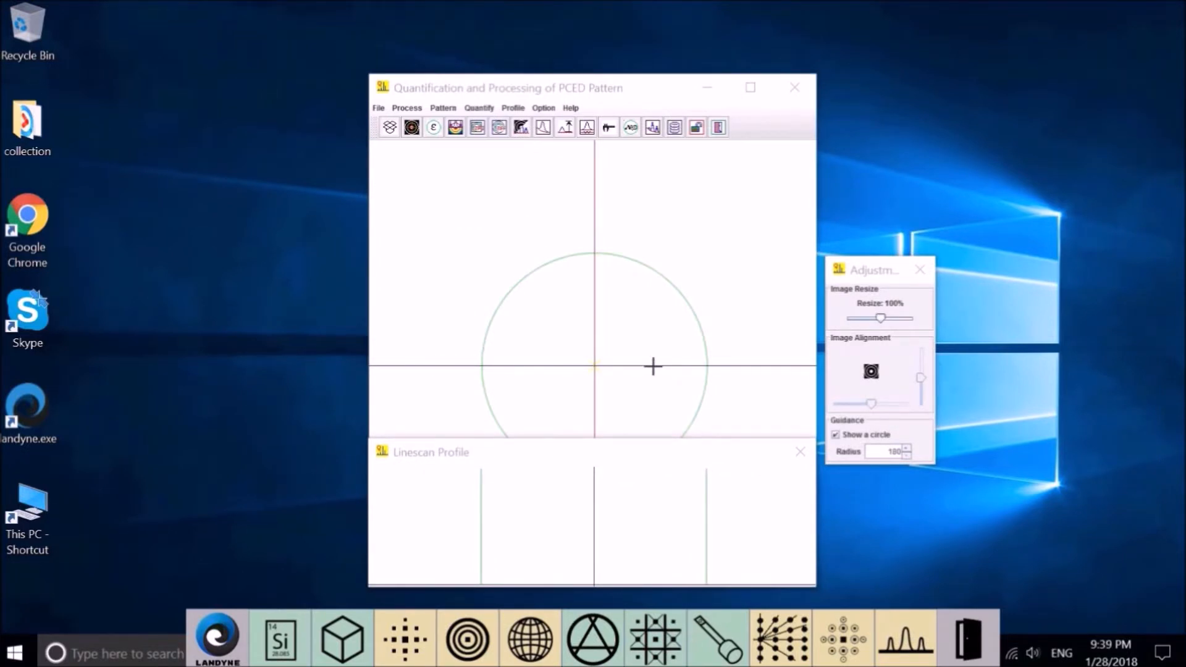
pyautogui.click(519, 109)
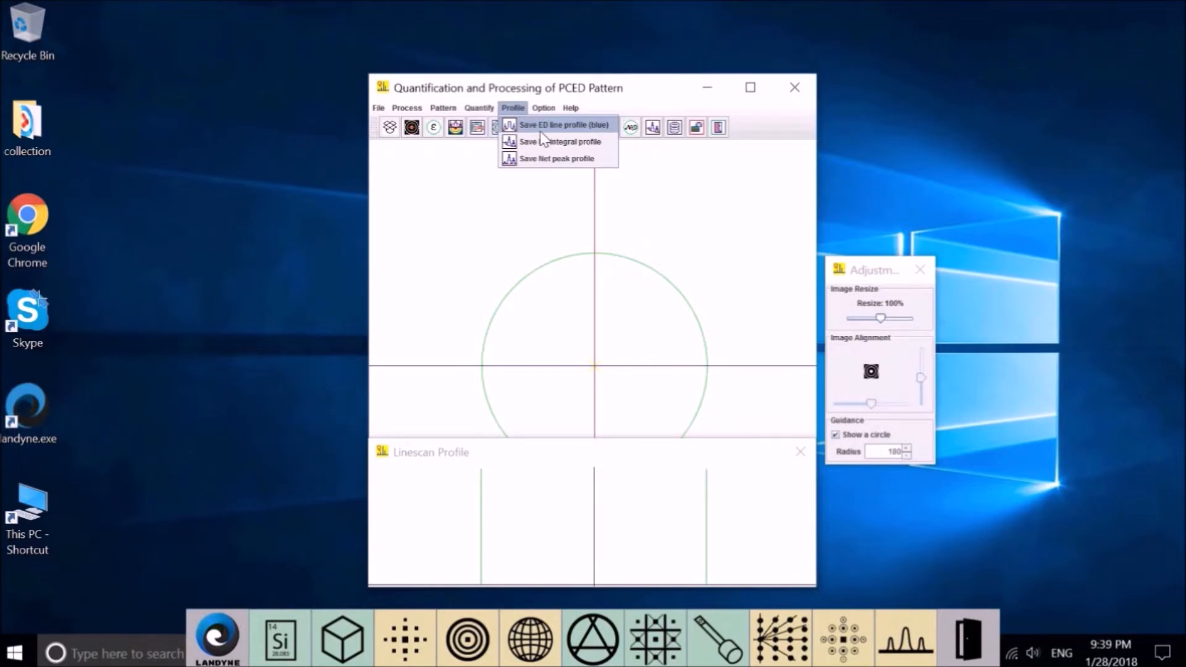
pyautogui.click(594, 131)
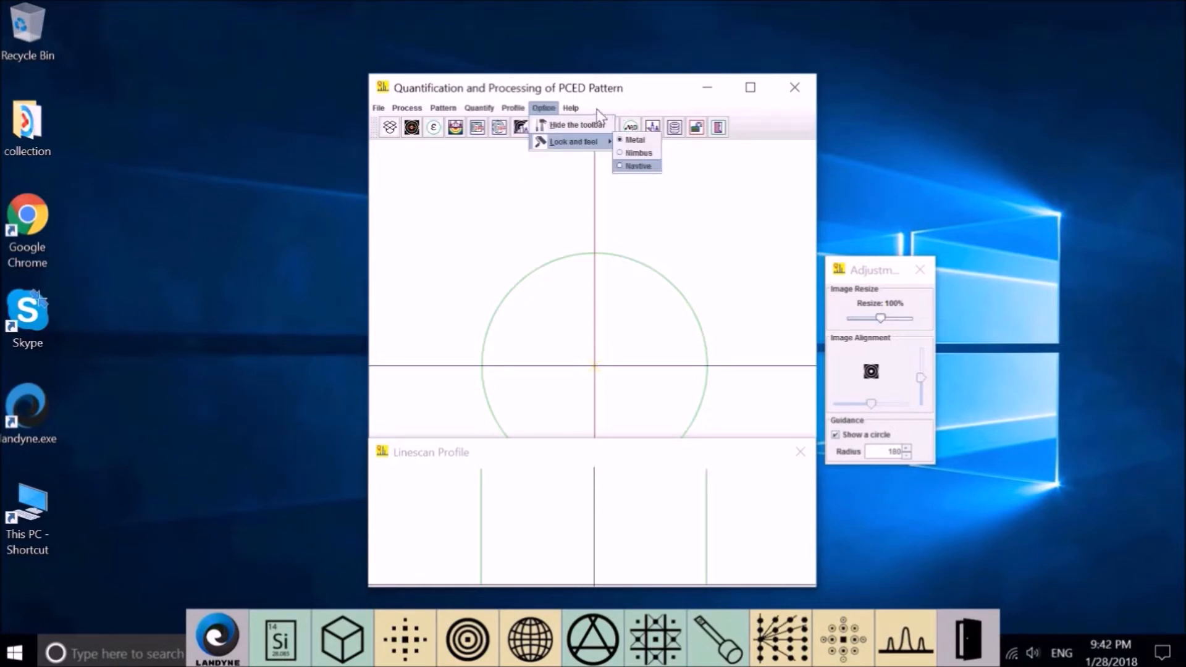
pyautogui.moveTo(575, 108)
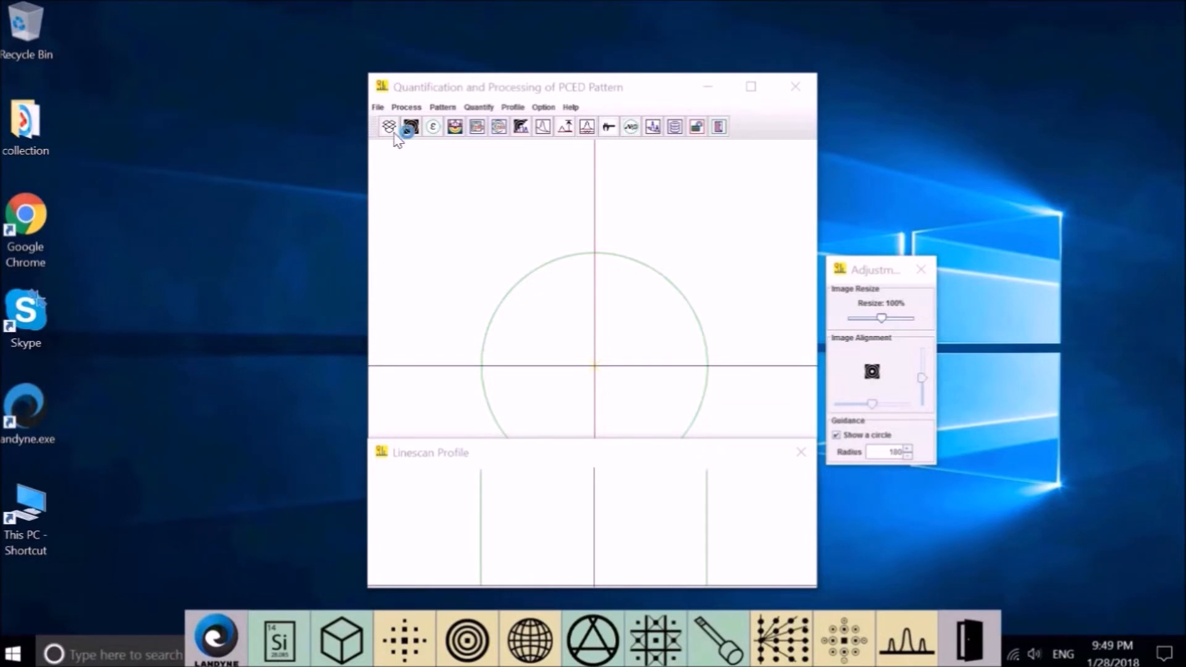
pyautogui.click(378, 108)
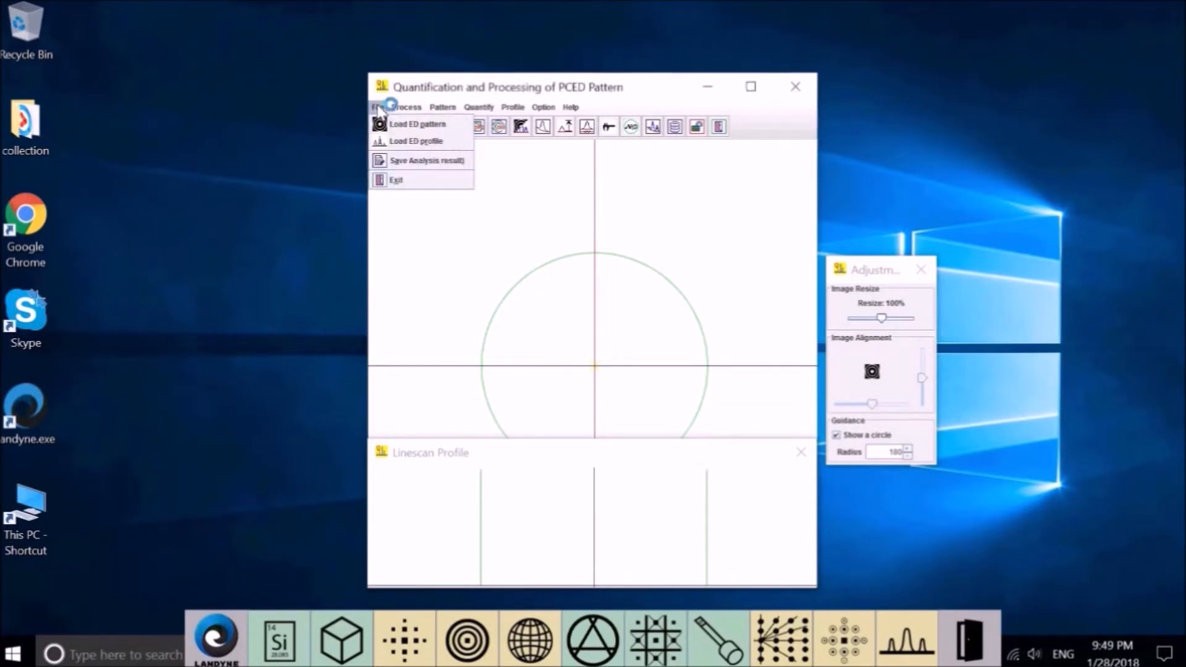
# Load qpced_demo_Aluminum.tif from the qpced3d folder and move its Linescan Profile below the pattern.
pyautogui.click(413, 129)
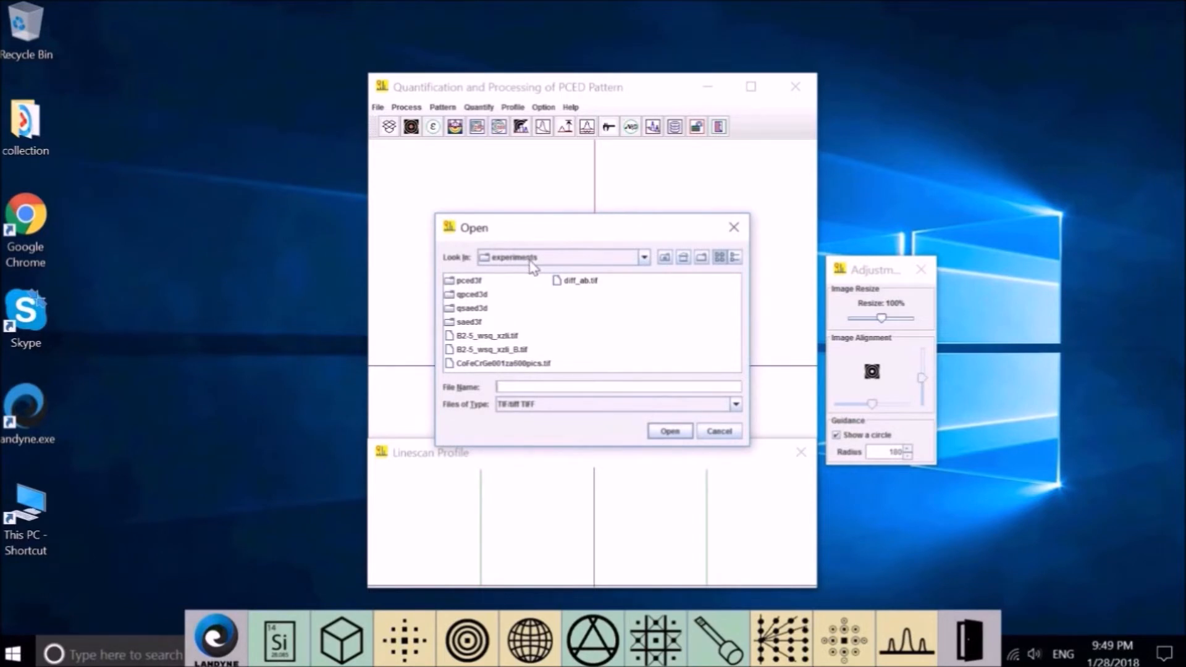
pyautogui.doubleClick(480, 296)
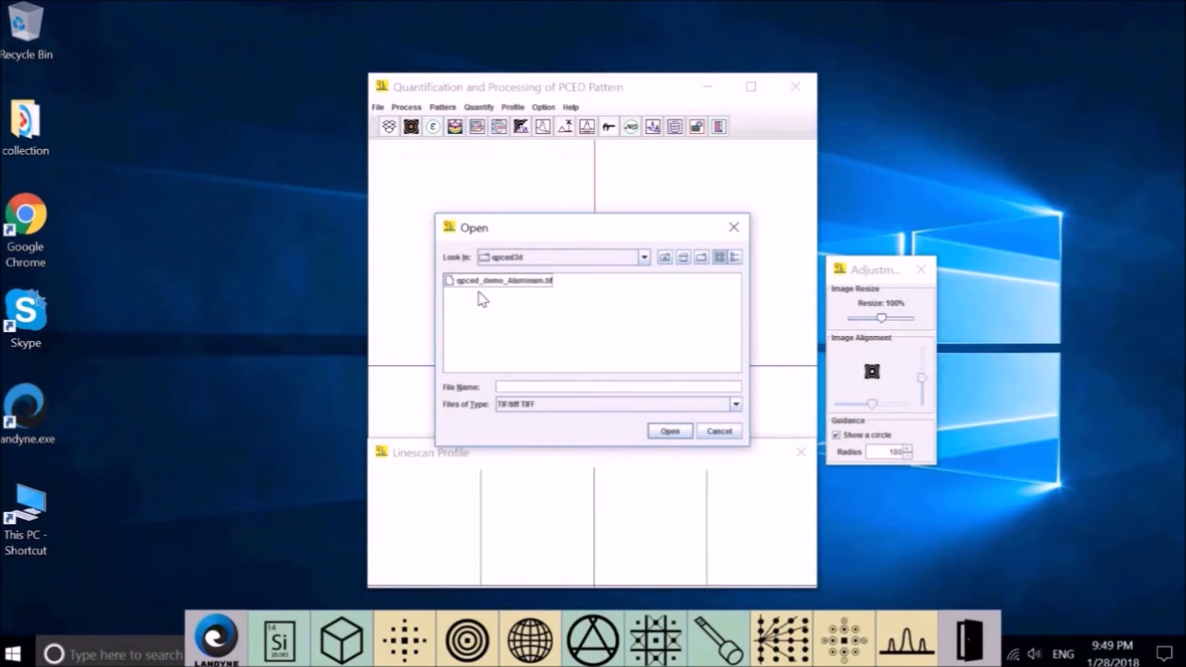
pyautogui.click(530, 309)
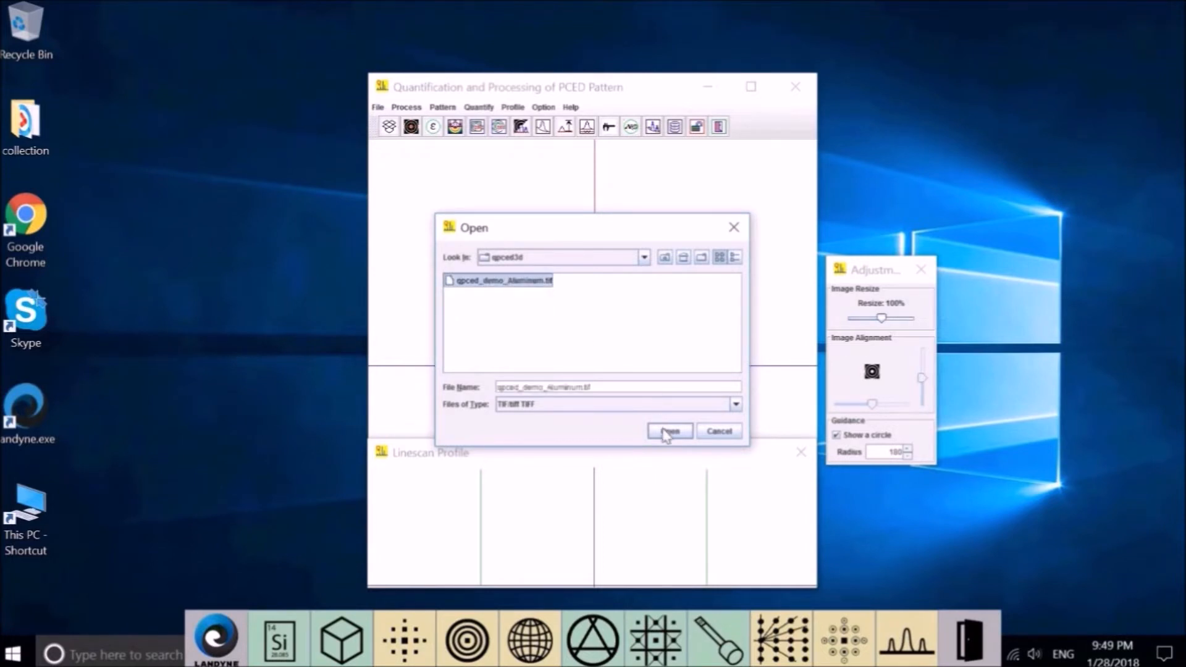
pyautogui.click(661, 429)
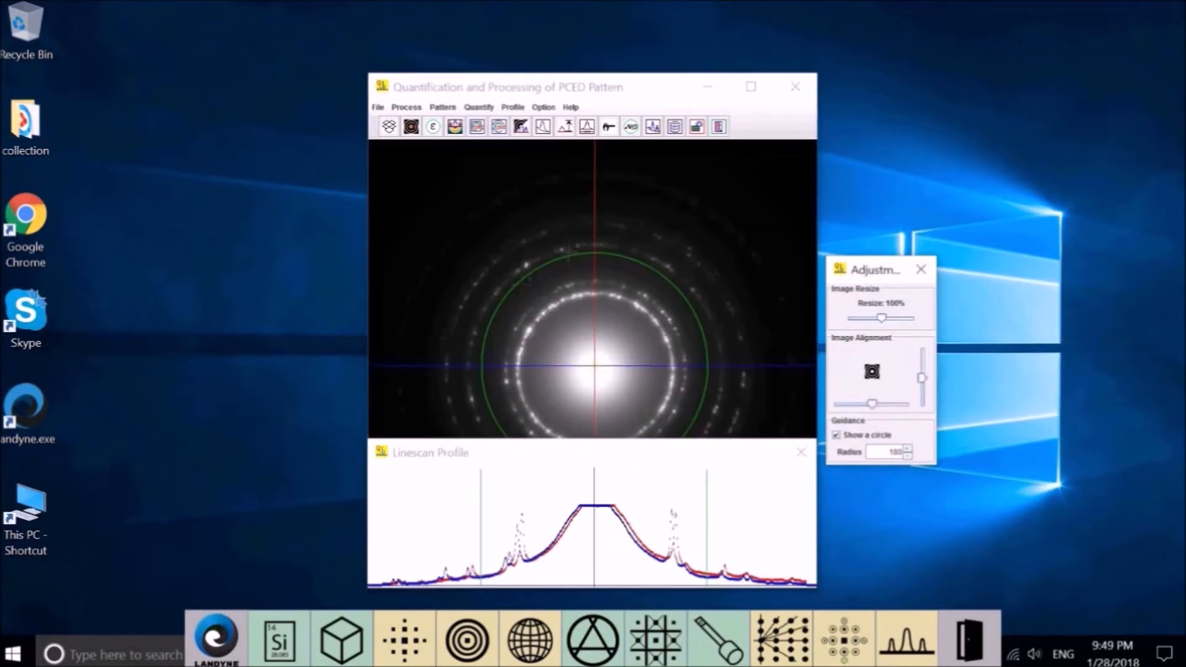
pyautogui.click(429, 454)
pyautogui.moveTo(410, 607); pyautogui.dragTo(411, 609)
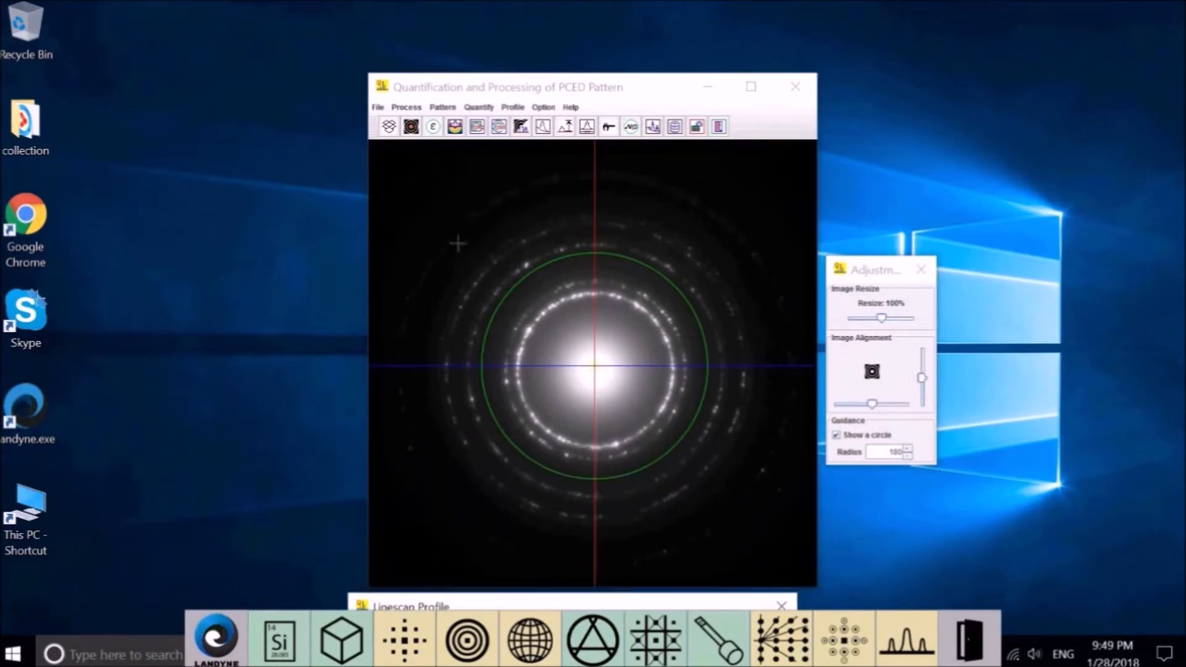
# Clear the pattern and open C:\landyne3\experiments\qpced3d in File Explorer beside PCED.
pyautogui.click(409, 107)
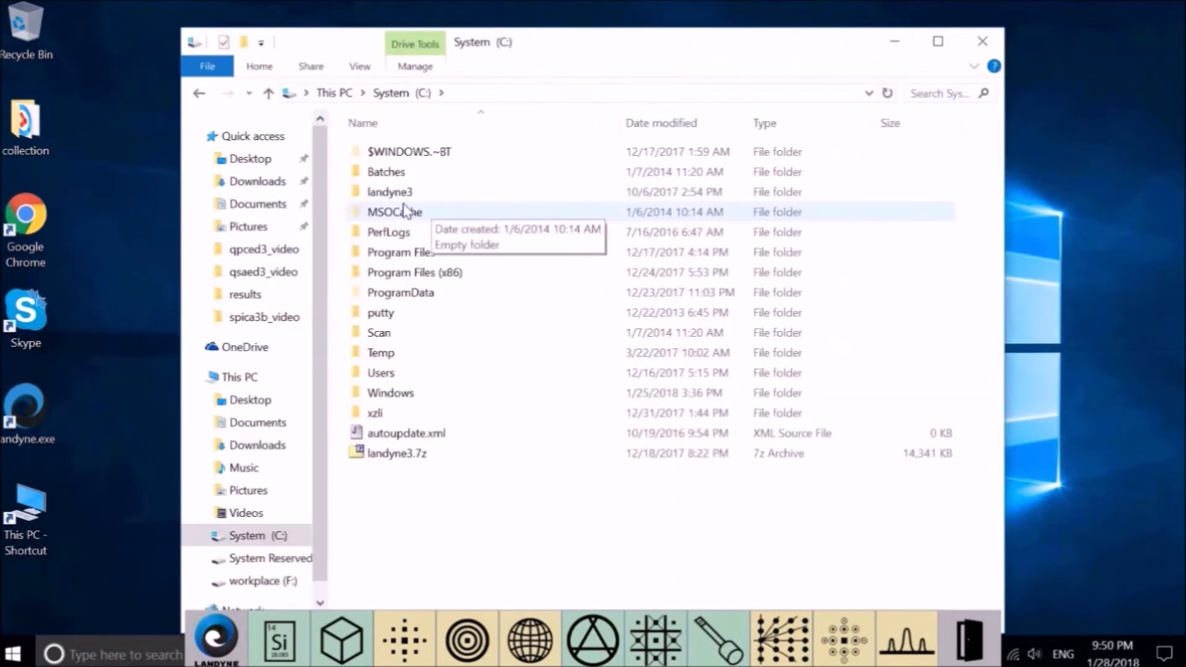
pyautogui.doubleClick(400, 192)
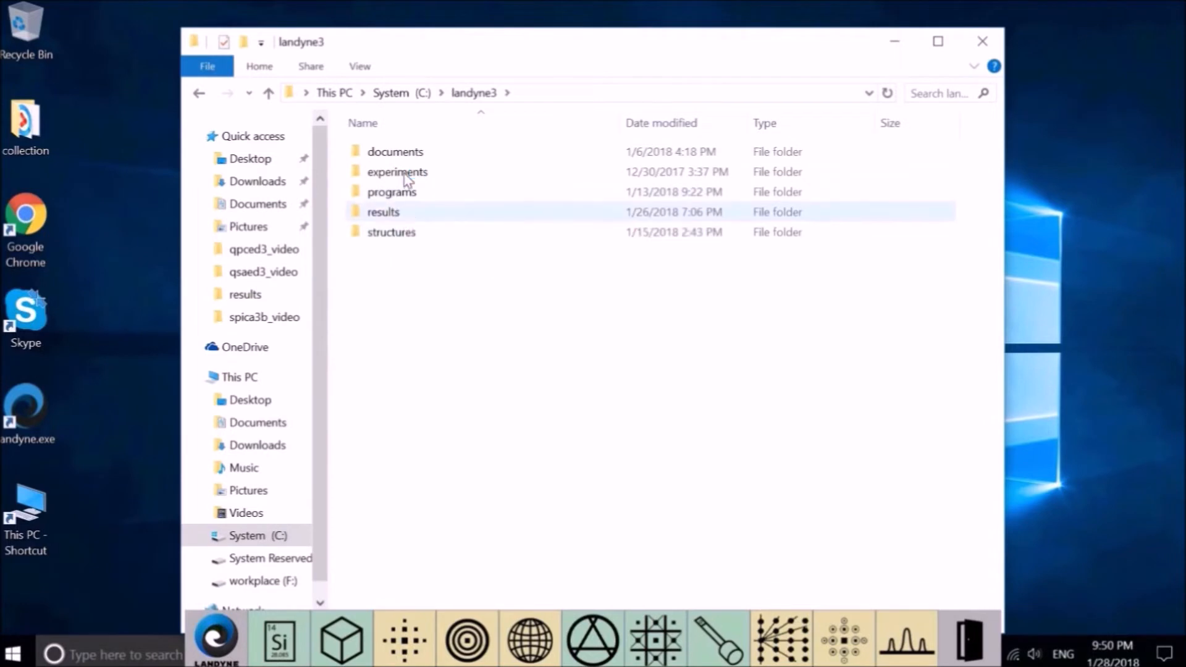
pyautogui.doubleClick(406, 179)
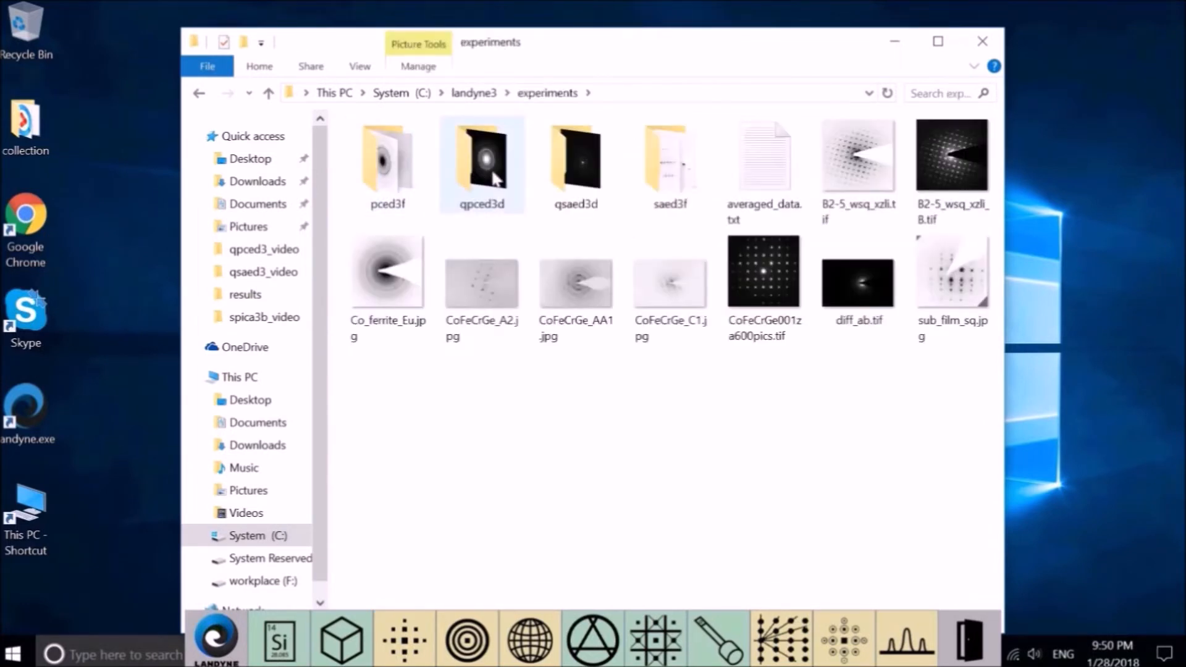
pyautogui.doubleClick(491, 177)
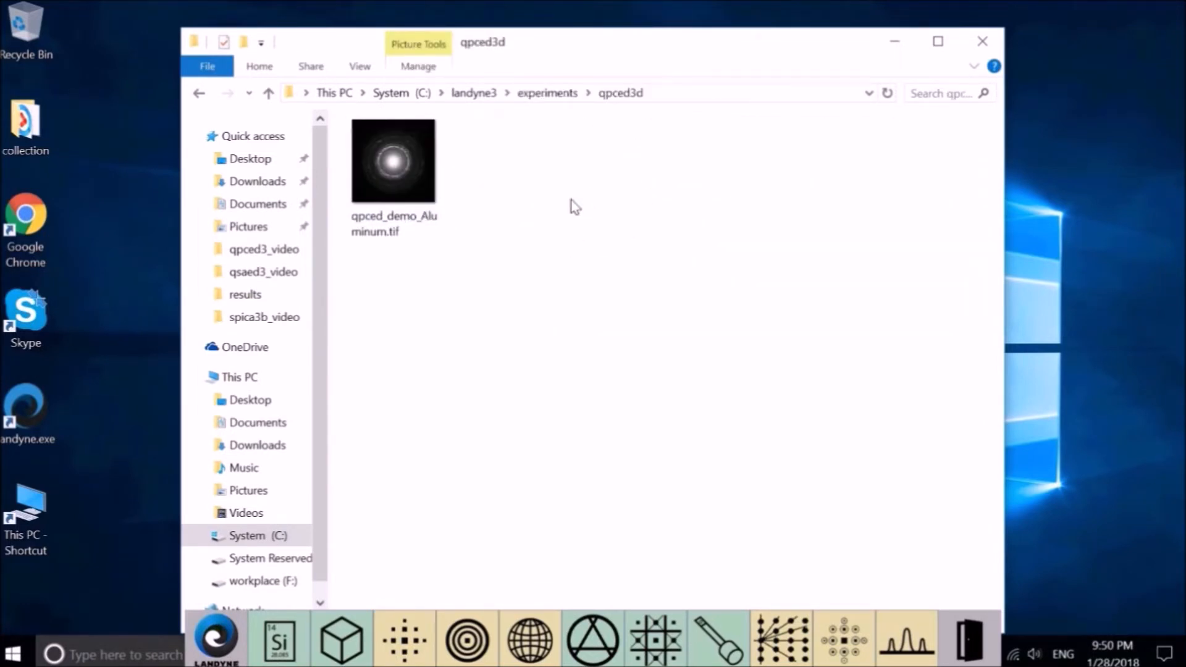
pyautogui.moveTo(665, 67); pyautogui.dragTo(465, 423)
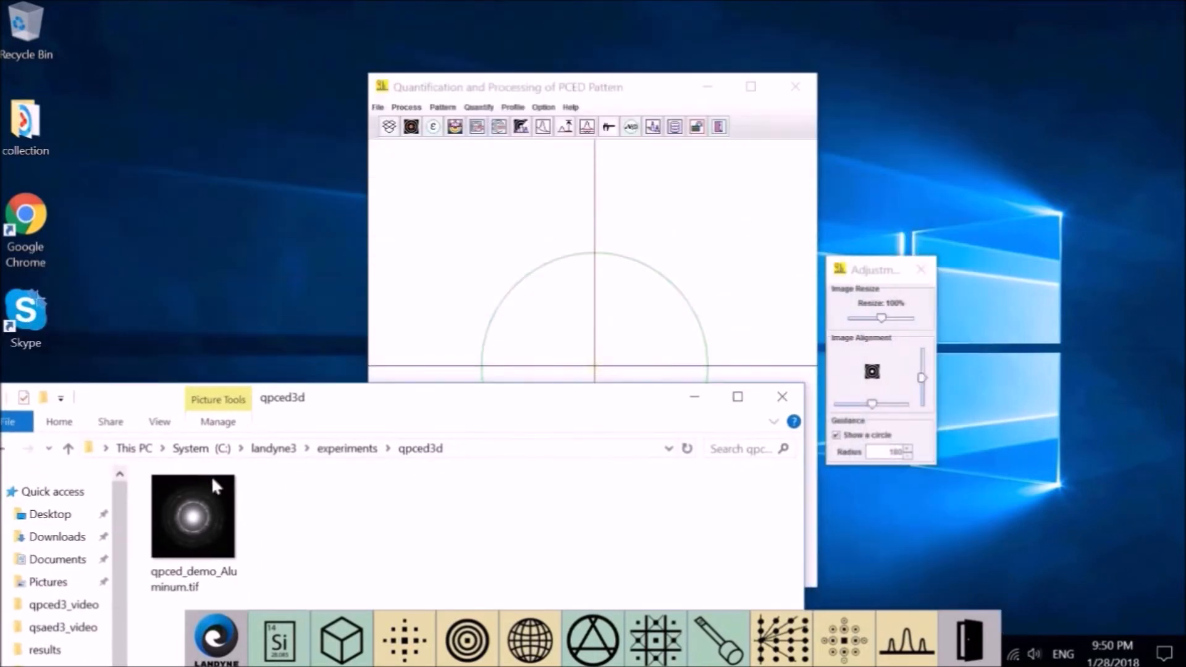
# Drag qpced_demo_Aluminum.tif from File Explorer into the PCED pattern window.
pyautogui.click(206, 479)
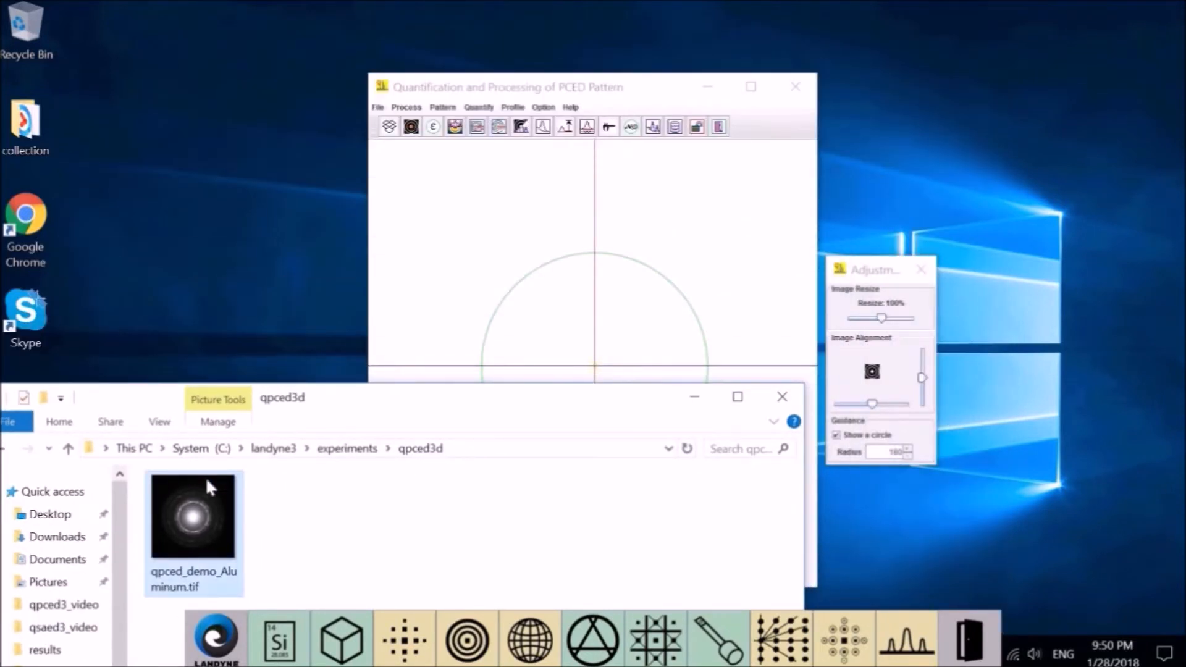
pyautogui.moveTo(205, 477); pyautogui.dragTo(394, 129)
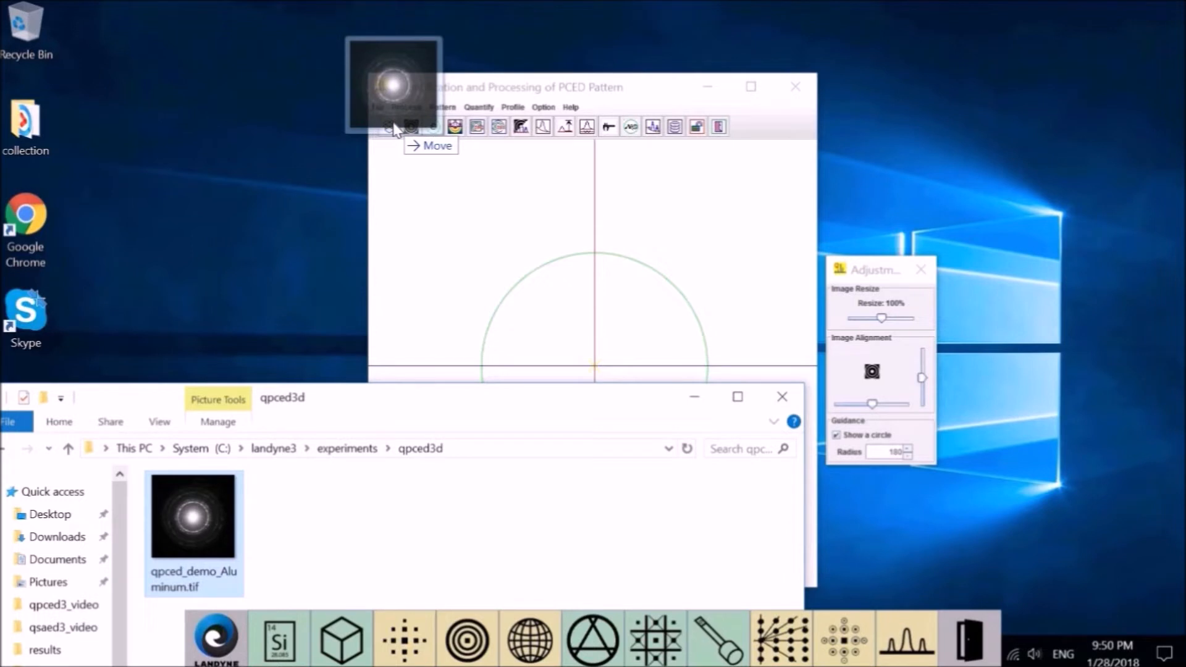
pyautogui.moveTo(394, 130); pyautogui.dragTo(395, 131)
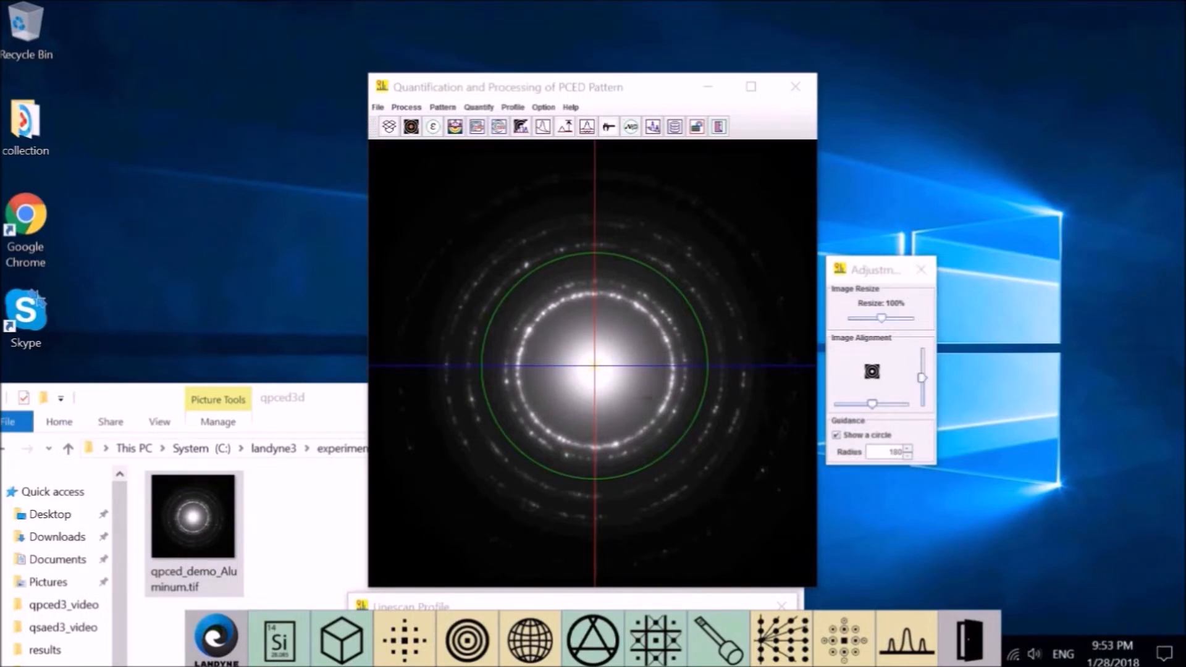
# Resize the Aluminum pattern to 115% and recentre it at offset (-4,8).
pyautogui.click(881, 319)
pyautogui.moveTo(882, 319); pyautogui.dragTo(887, 318)
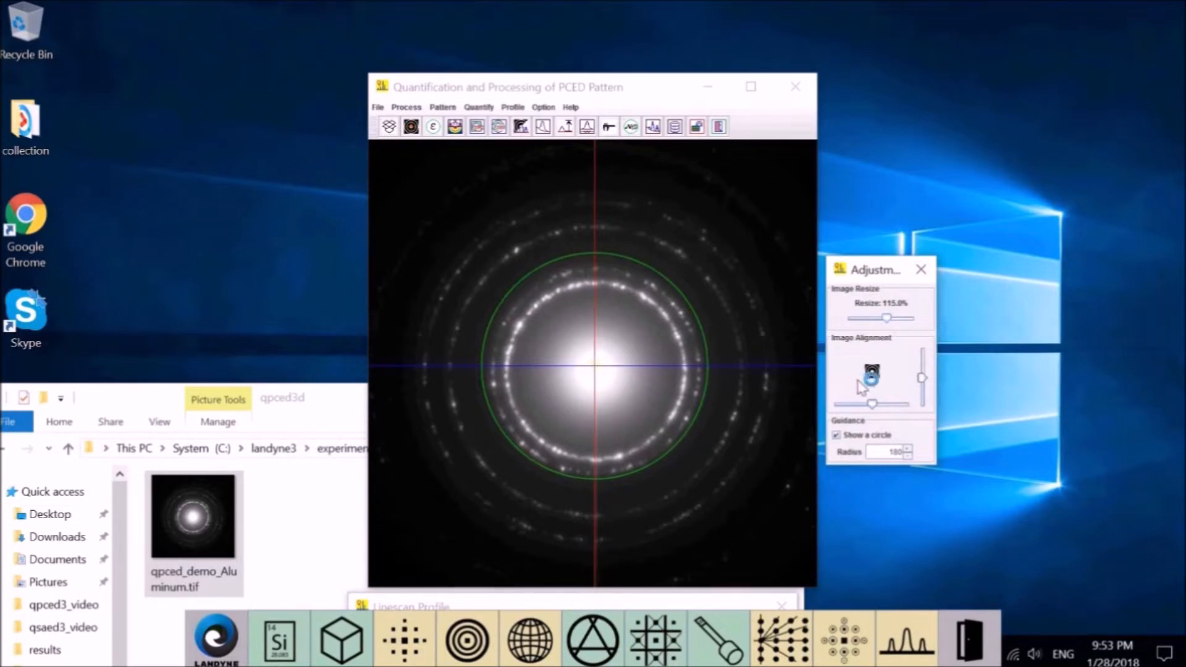
pyautogui.click(921, 377)
pyautogui.press('Up')
pyautogui.press('Up')
pyautogui.press('Up')
pyautogui.press('Up')
pyautogui.press('Up')
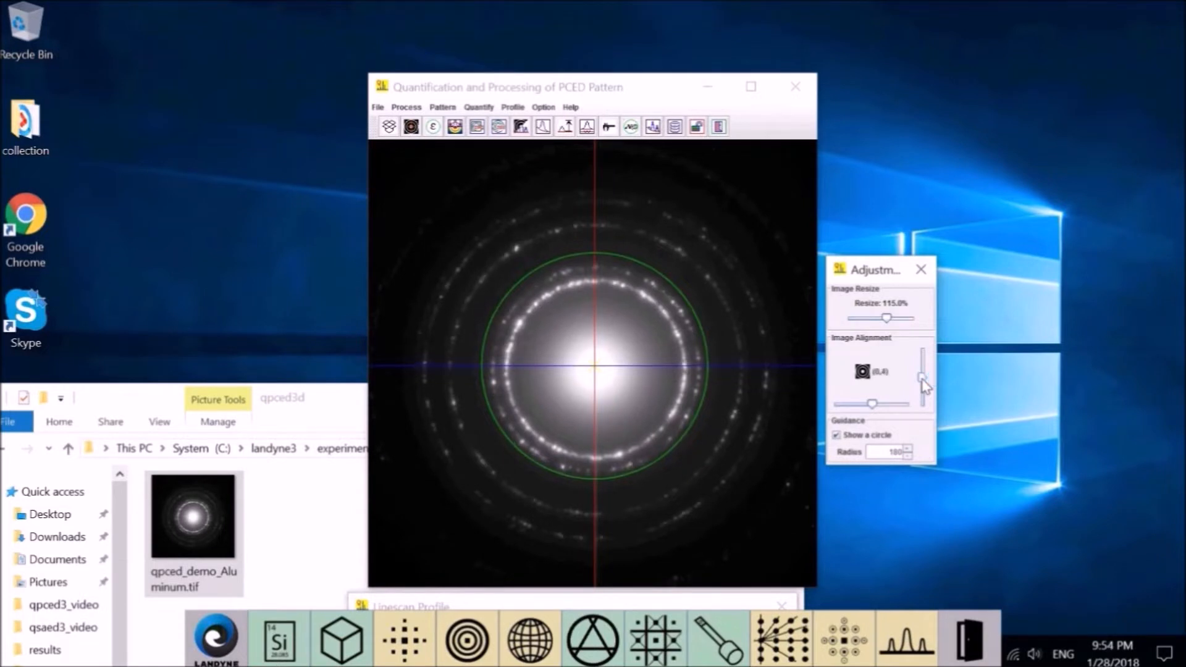
pyautogui.press('Up')
pyautogui.press('Up')
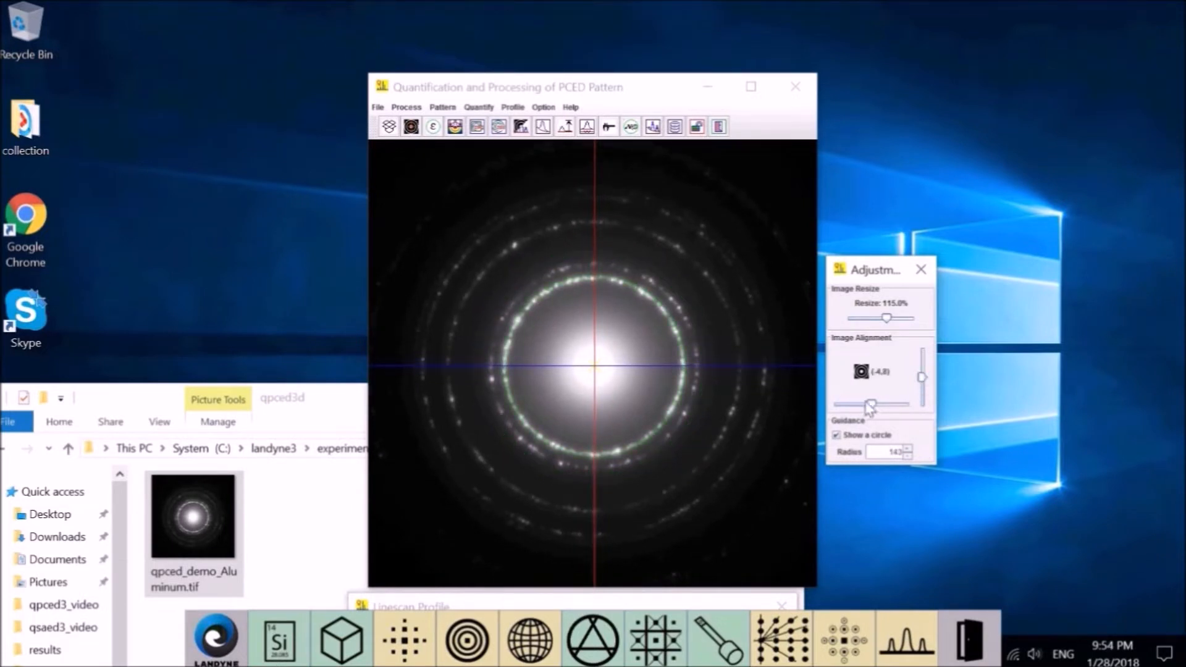
# Widen the guidance circle to radius 142 to match the outer ring.
pyautogui.click(907, 448)
pyautogui.click(907, 449)
pyautogui.click(906, 449)
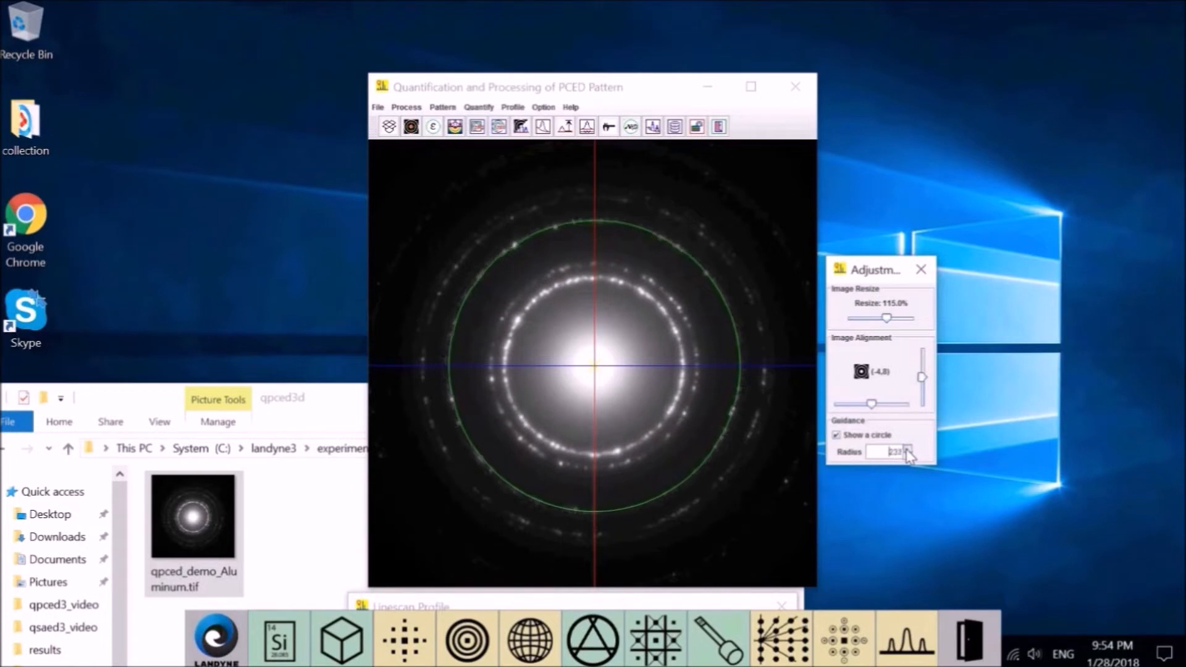
pyautogui.click(907, 454)
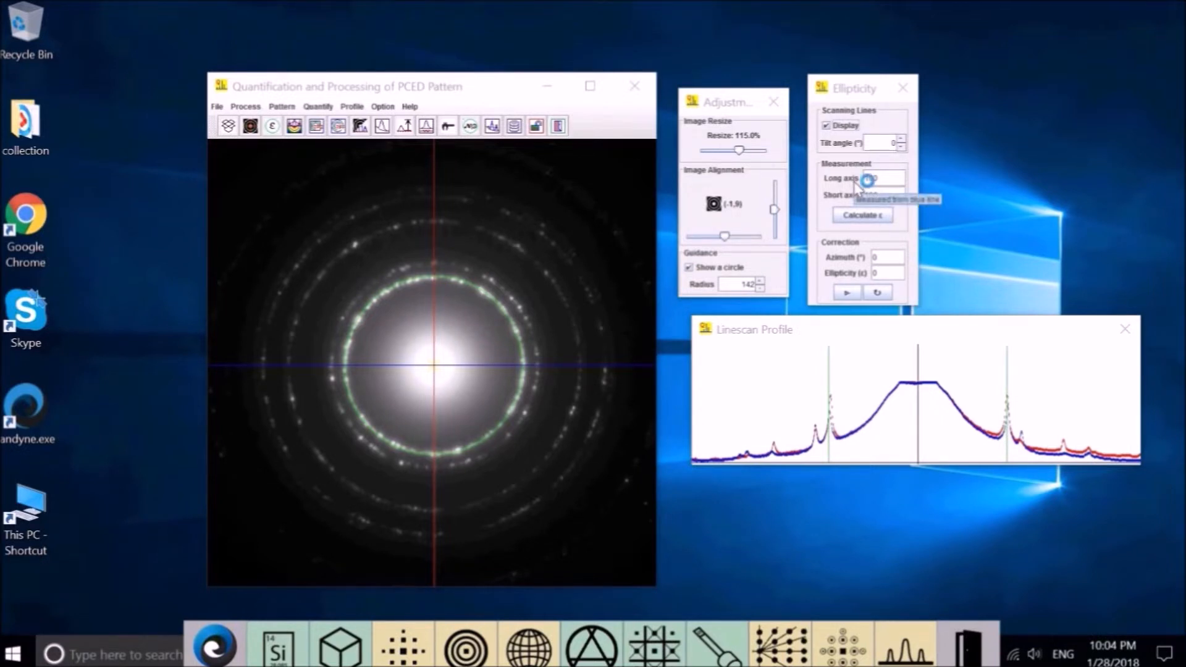
# Enter 142 for the long axis and 141 for the short axis.
pyautogui.moveTo(901, 180); pyautogui.dragTo(822, 175)
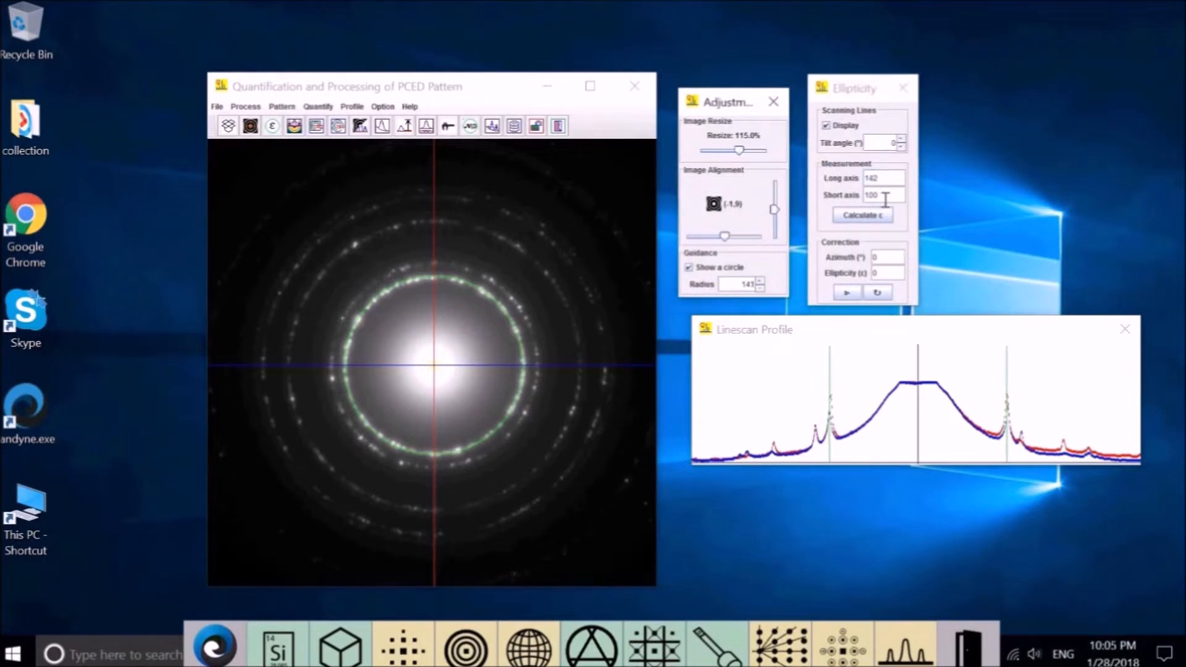
pyautogui.moveTo(884, 195); pyautogui.dragTo(799, 186)
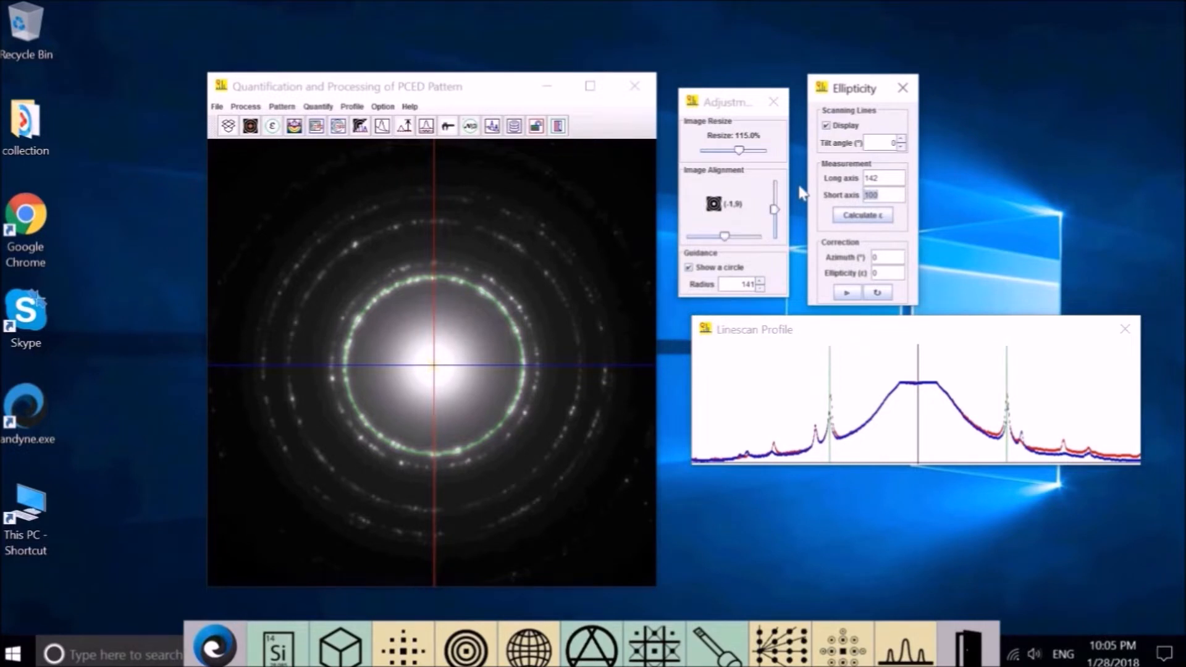
pyautogui.write('141')
# Calculate the ellipticity from the two measured axes and apply the correction to the Aluminum pattern.
pyautogui.click(877, 216)
pyautogui.click(847, 294)
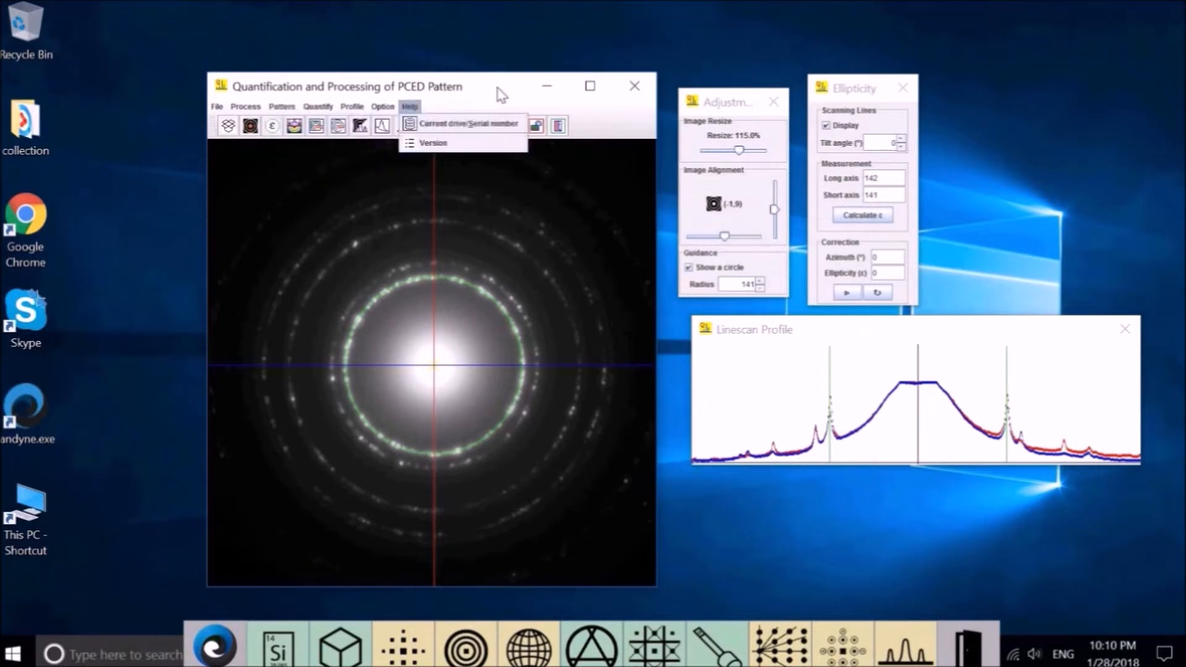
pyautogui.click(501, 94)
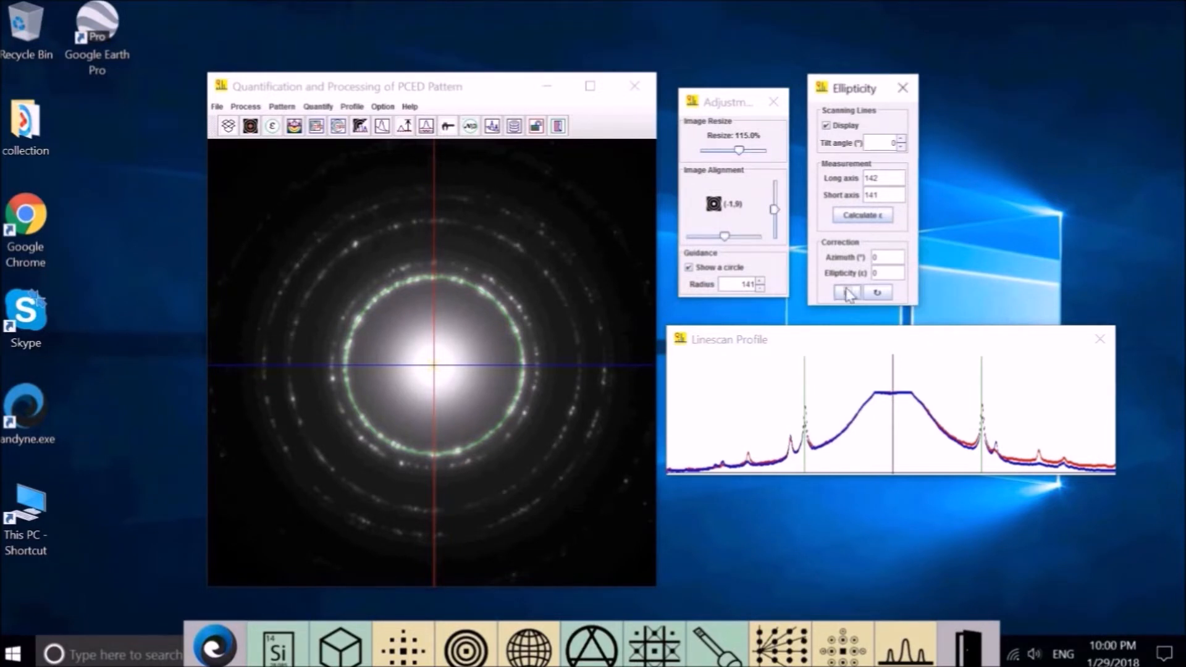
# Apply the ellipticity correction and turn the red diffraction ring overlay on, off, then on again.
pyautogui.click(848, 293)
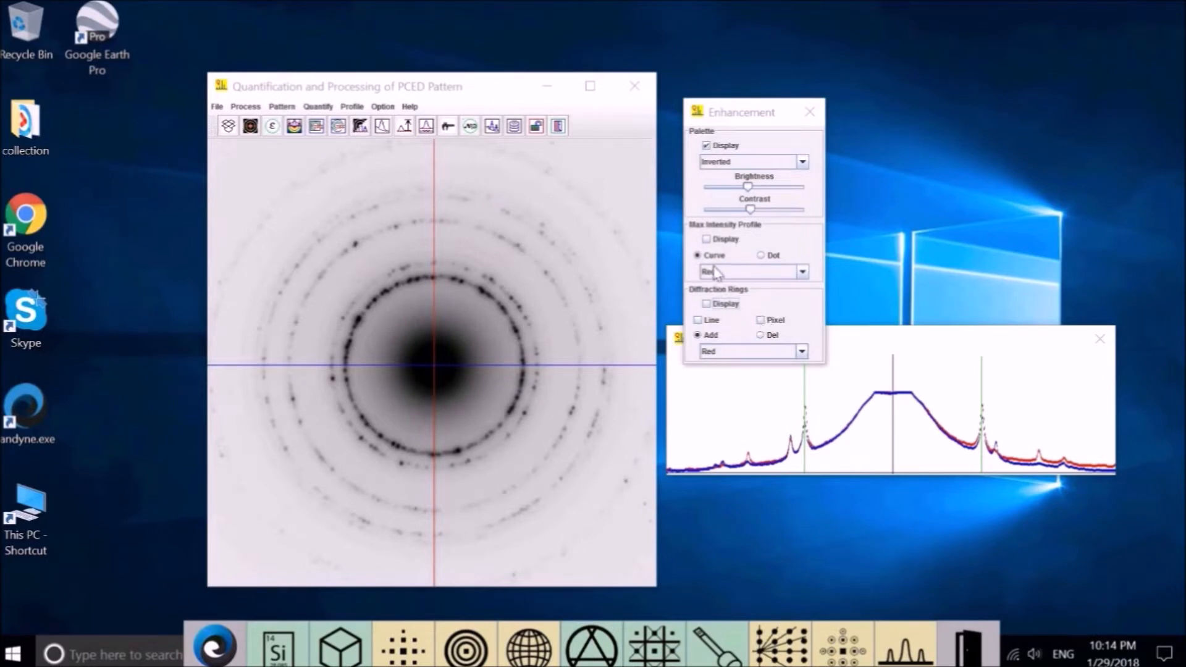
pyautogui.click(712, 307)
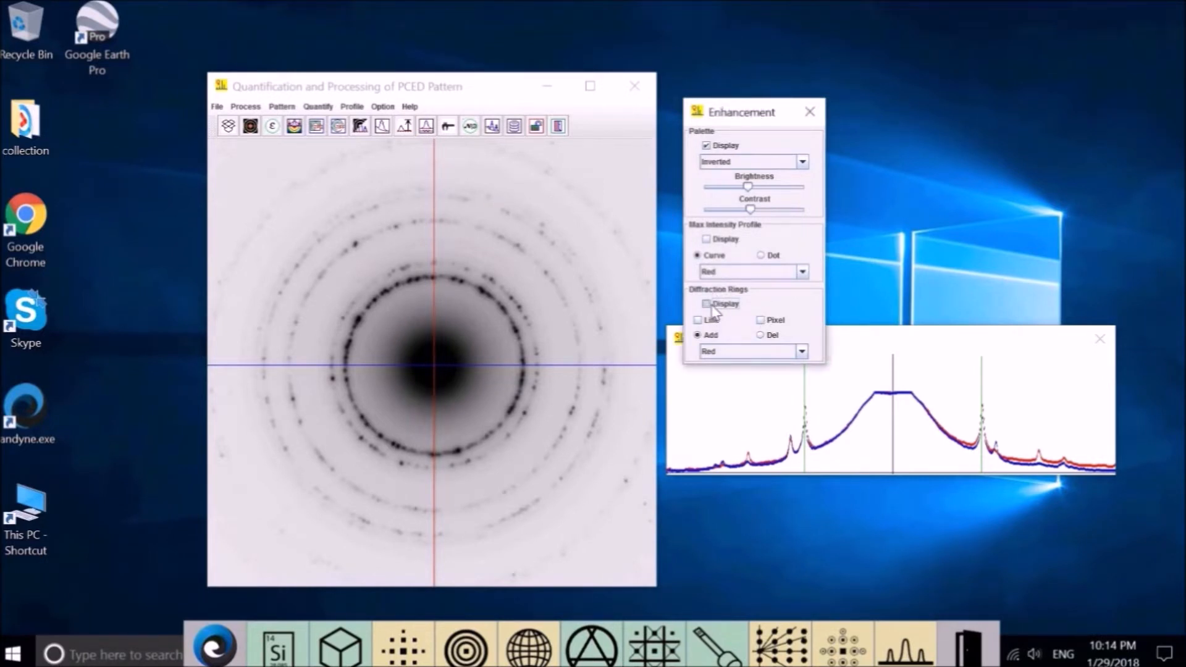
pyautogui.click(714, 309)
pyautogui.click(714, 309)
# Hide the ring overlay and place the ROI and TIFF settings (ROI 719, 300 ppi) over the profile plot.
pyautogui.click(713, 307)
pyautogui.click(284, 110)
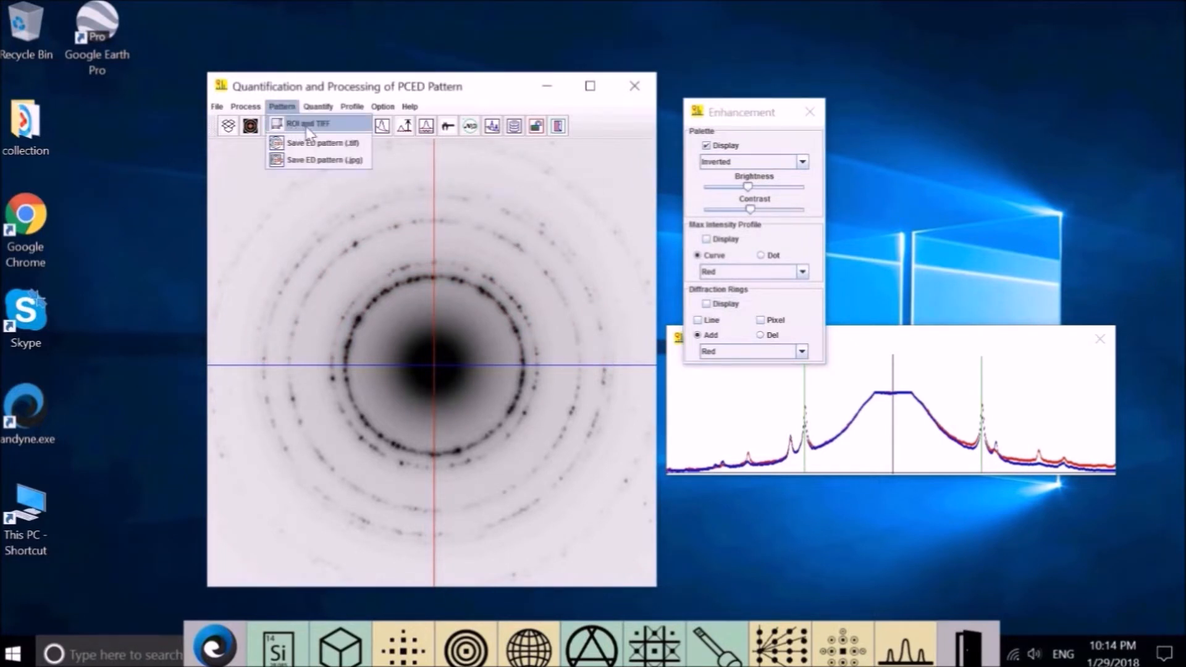
pyautogui.click(308, 126)
pyautogui.moveTo(293, 96); pyautogui.dragTo(696, 426)
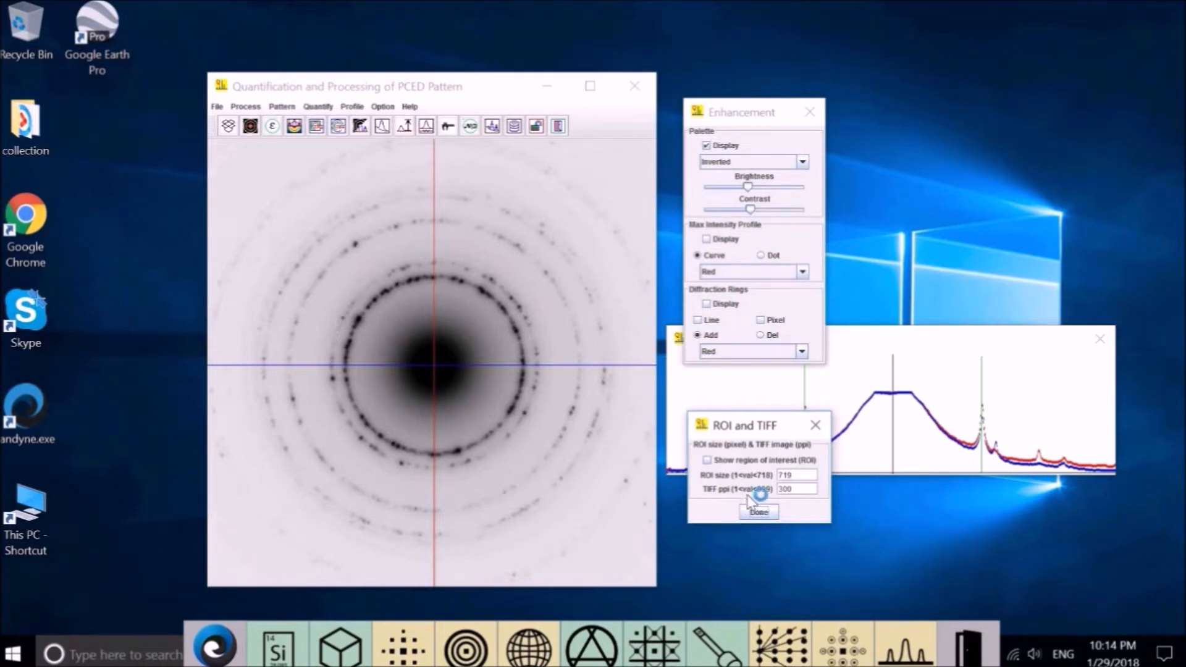
# Outline a 599-pixel region of interest as an orange square on the Aluminum pattern.
pyautogui.click(706, 460)
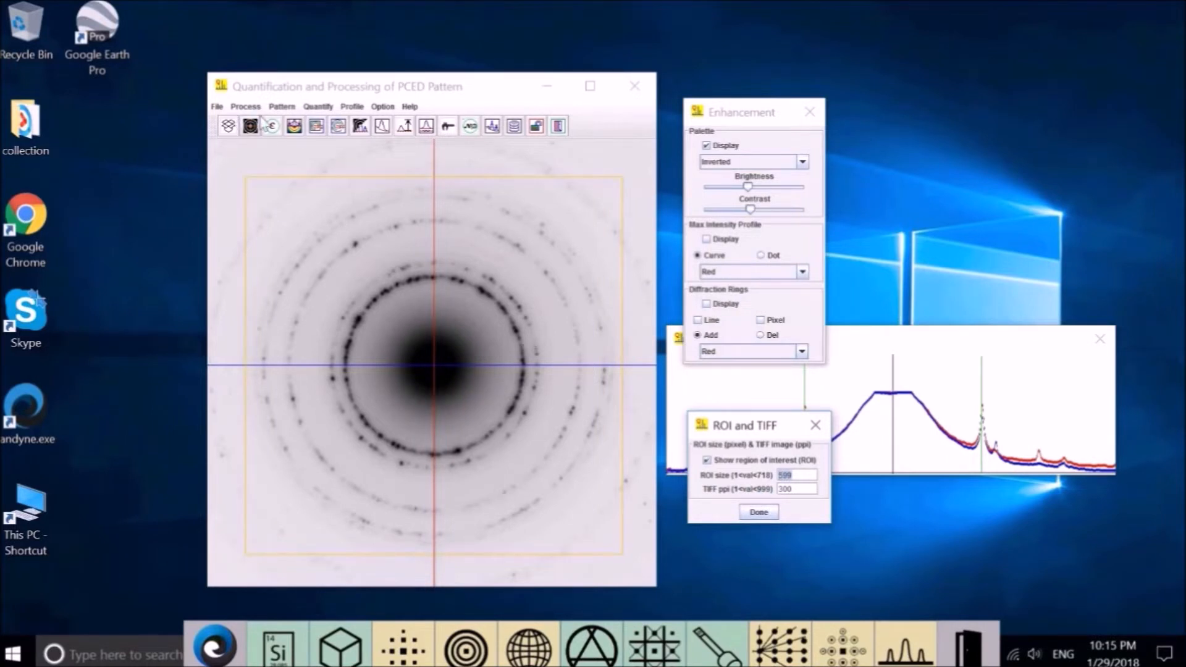
pyautogui.click(288, 110)
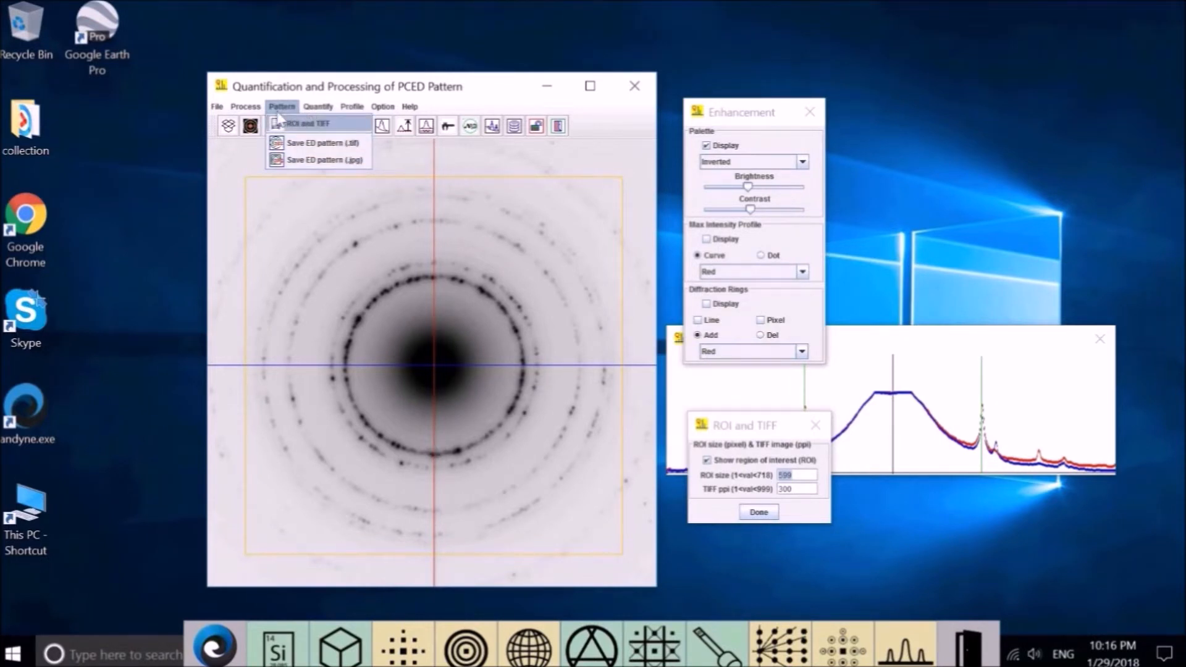
# Restore the pattern's original dark look and hide the ellipticity scanning lines.
pyautogui.moveTo(245, 107)
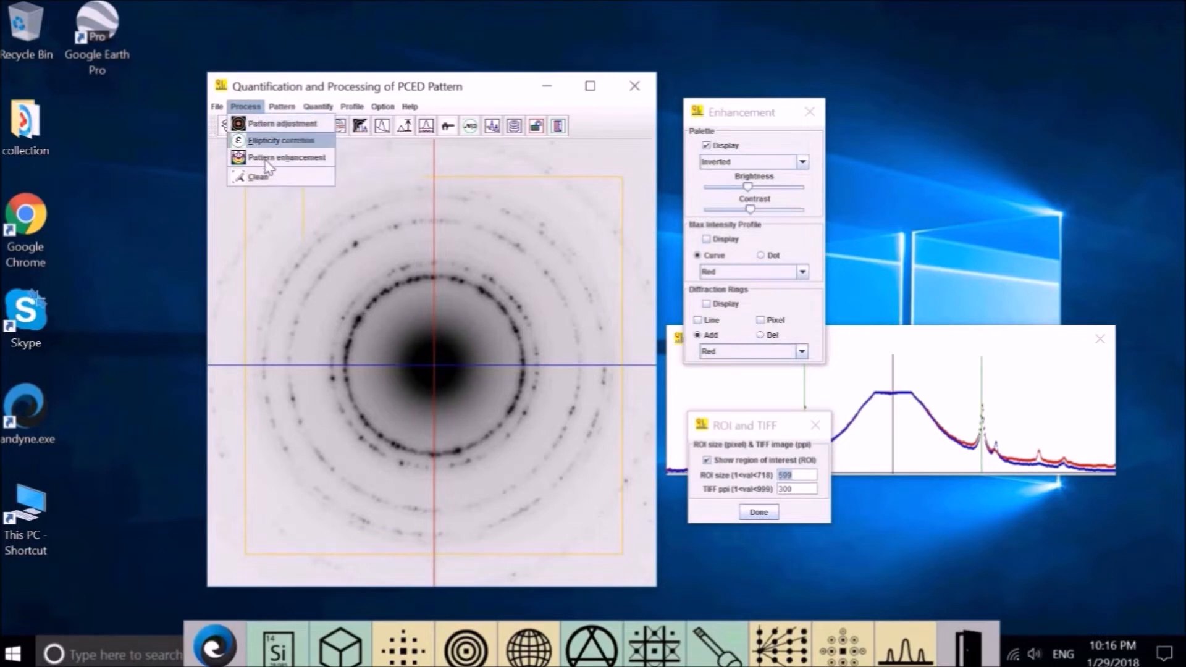
pyautogui.click(280, 124)
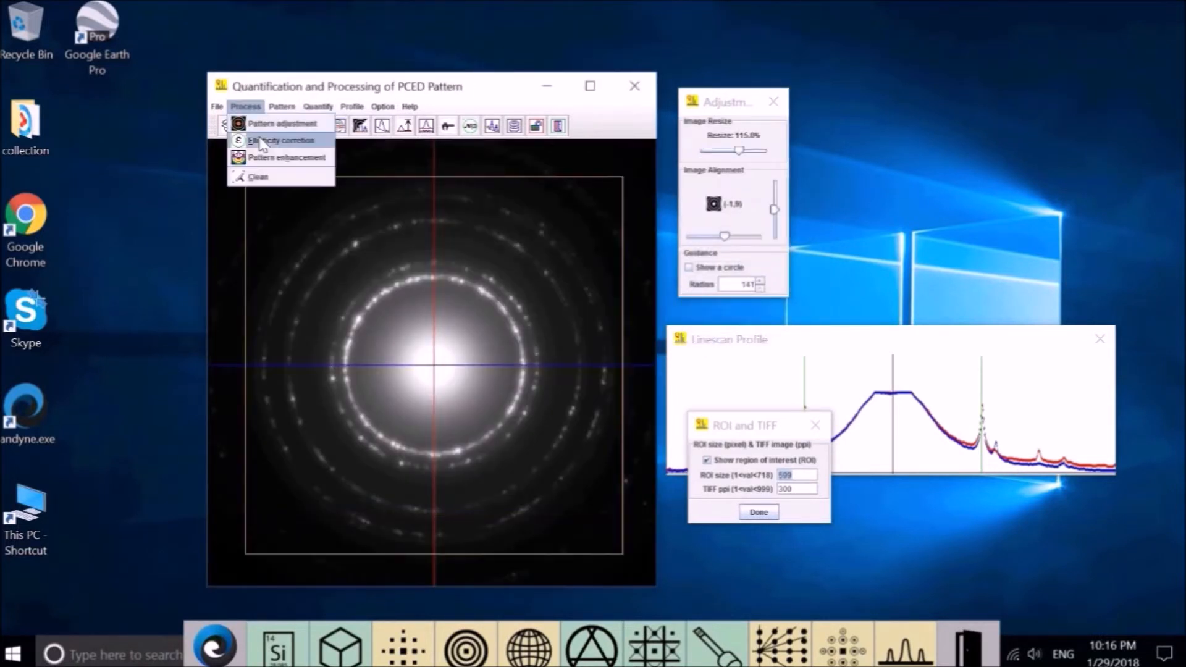
pyautogui.click(262, 141)
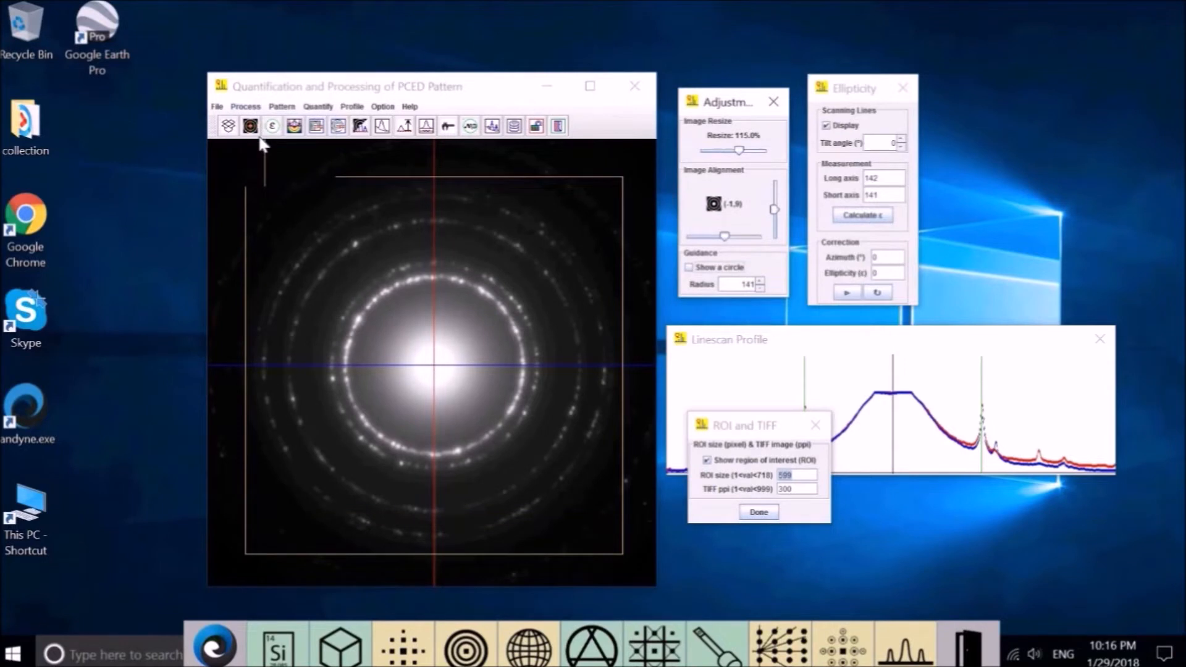
pyautogui.click(827, 126)
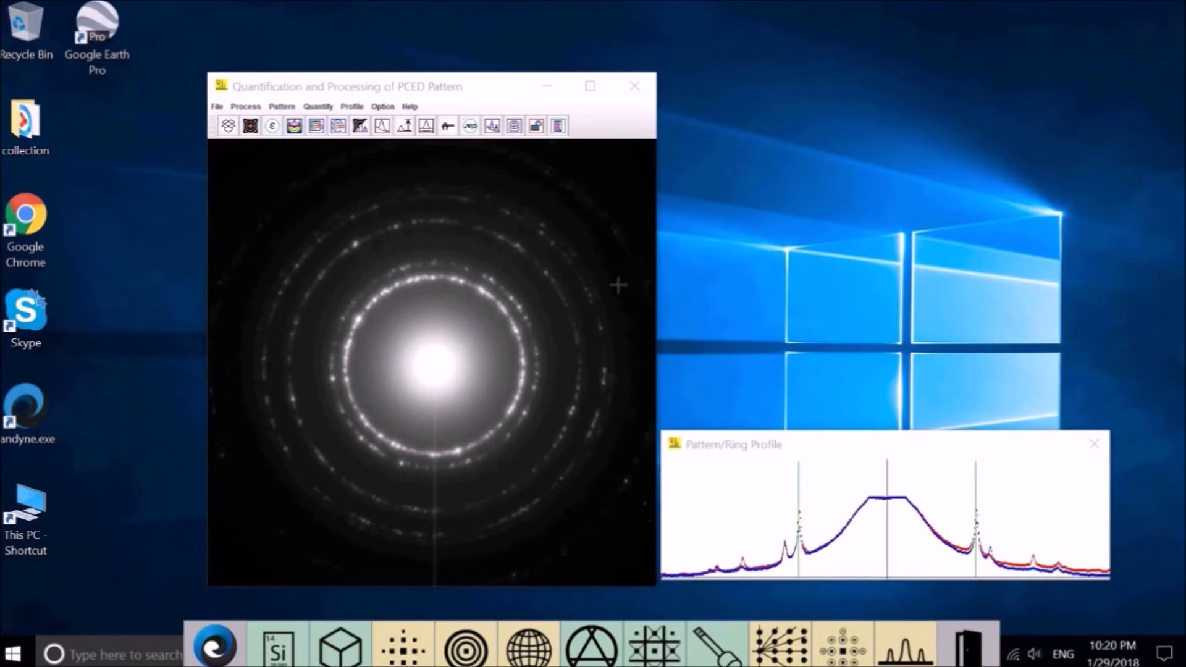
# Open Quantify > Pattern/Profile conversion, leaving the Adjustment panel beside the Linescan Profile.
pyautogui.click(288, 109)
pyautogui.moveTo(319, 110)
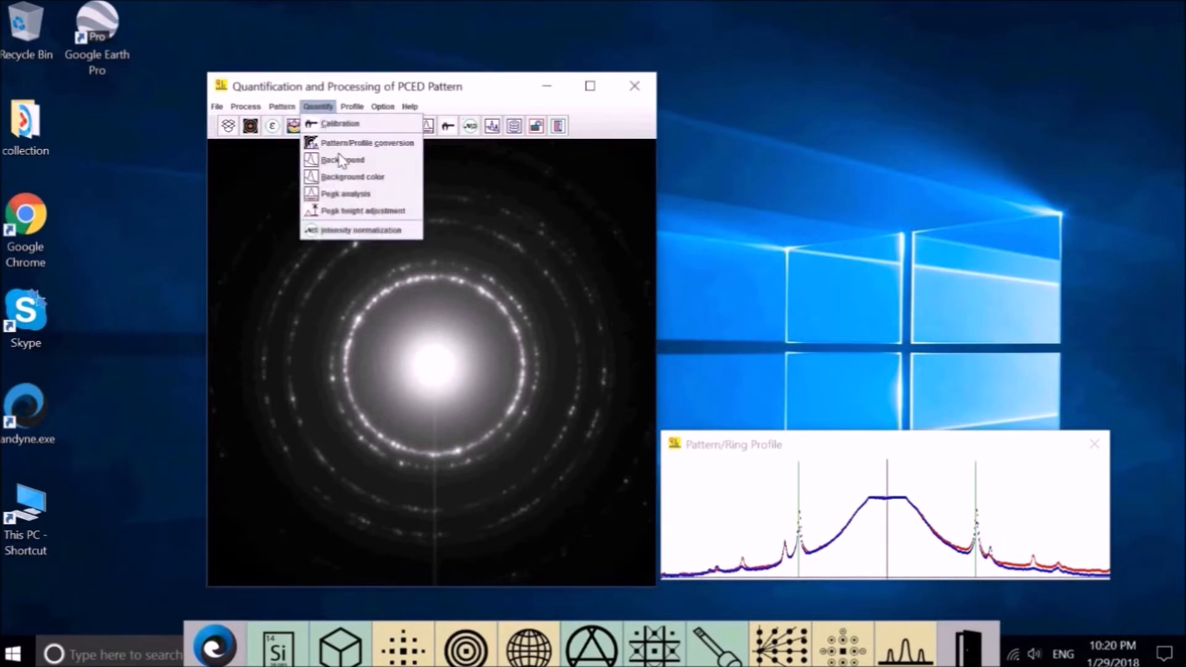
pyautogui.click(354, 142)
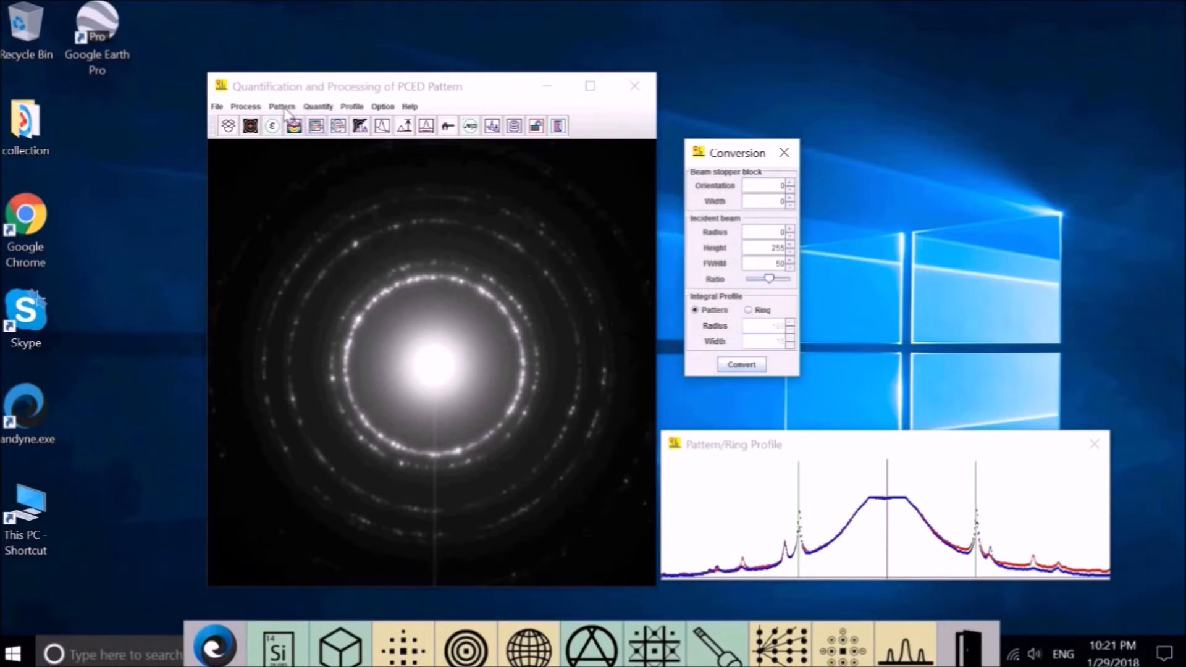
pyautogui.click(318, 107)
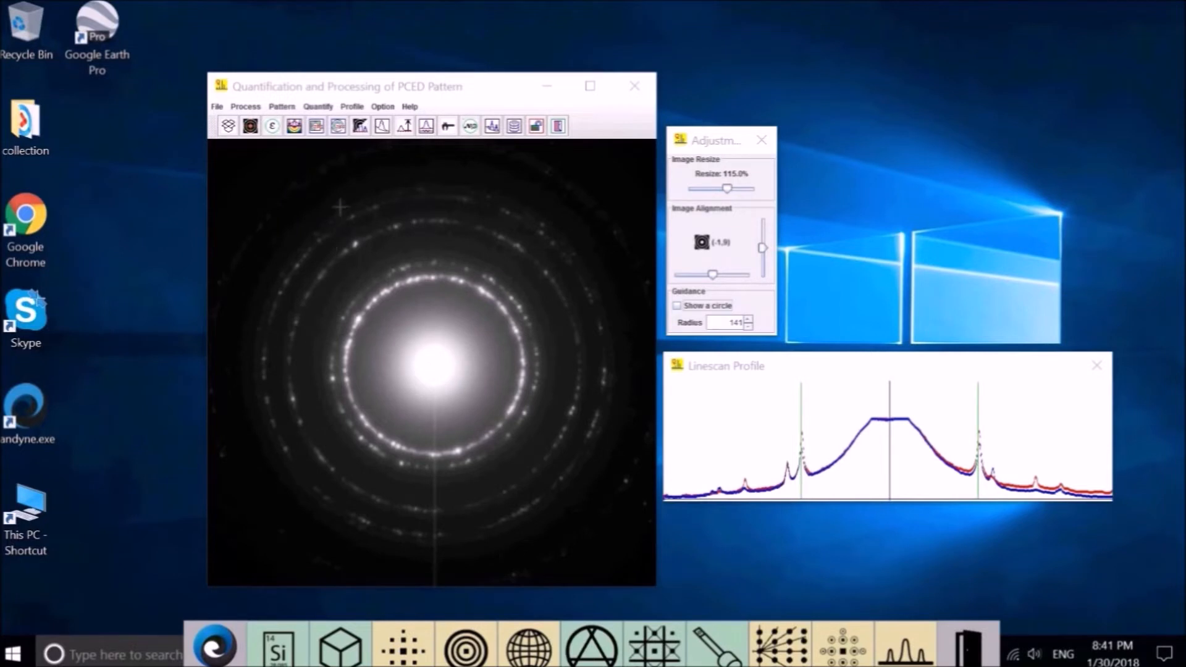
# Open Quantify > Calibration, rearrange the panels, and display the radius-141 green guide circle.
pyautogui.click(318, 108)
pyautogui.click(344, 123)
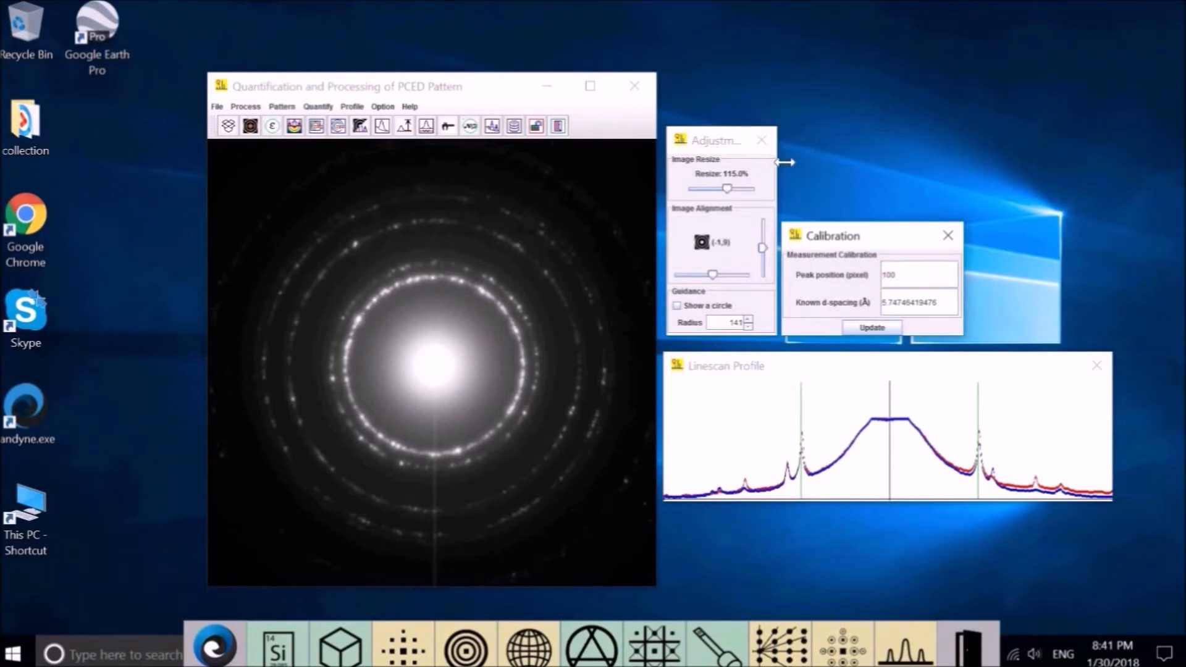
pyautogui.moveTo(784, 162); pyautogui.dragTo(792, 162)
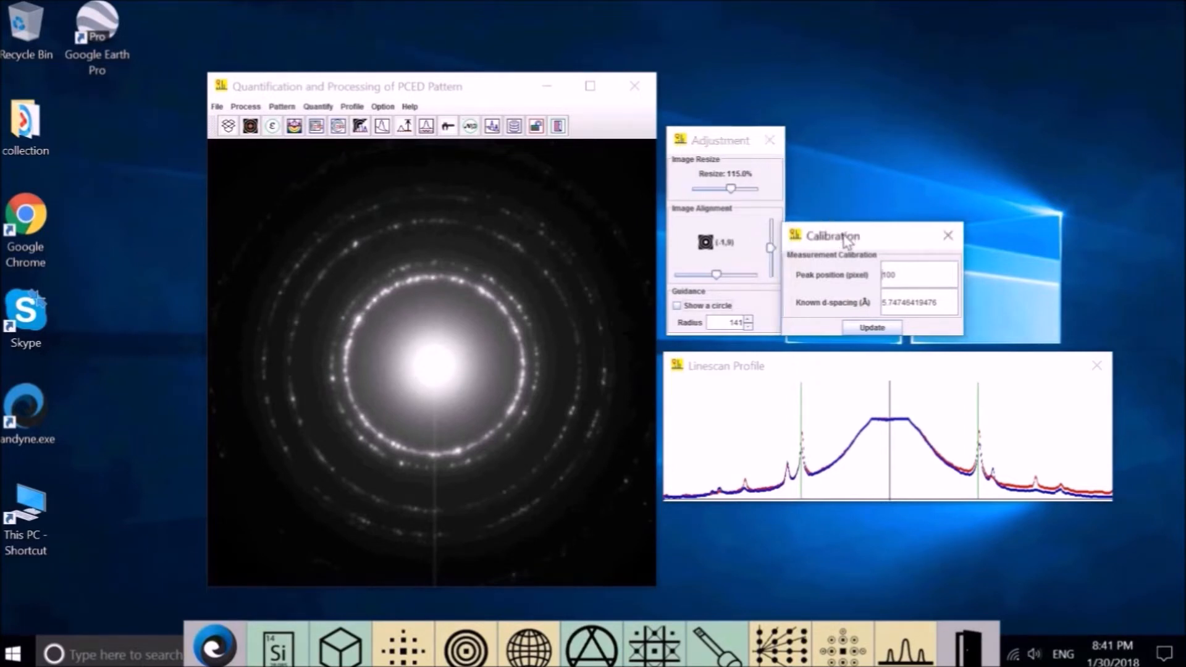
pyautogui.moveTo(846, 240); pyautogui.dragTo(855, 240)
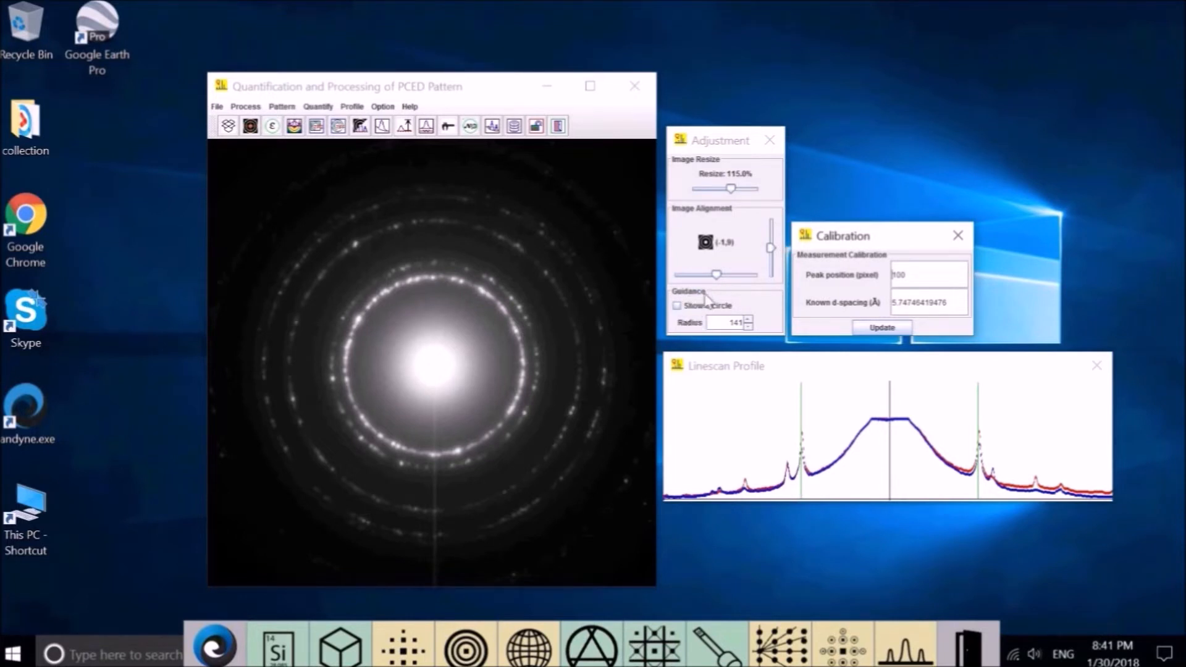
pyautogui.click(676, 305)
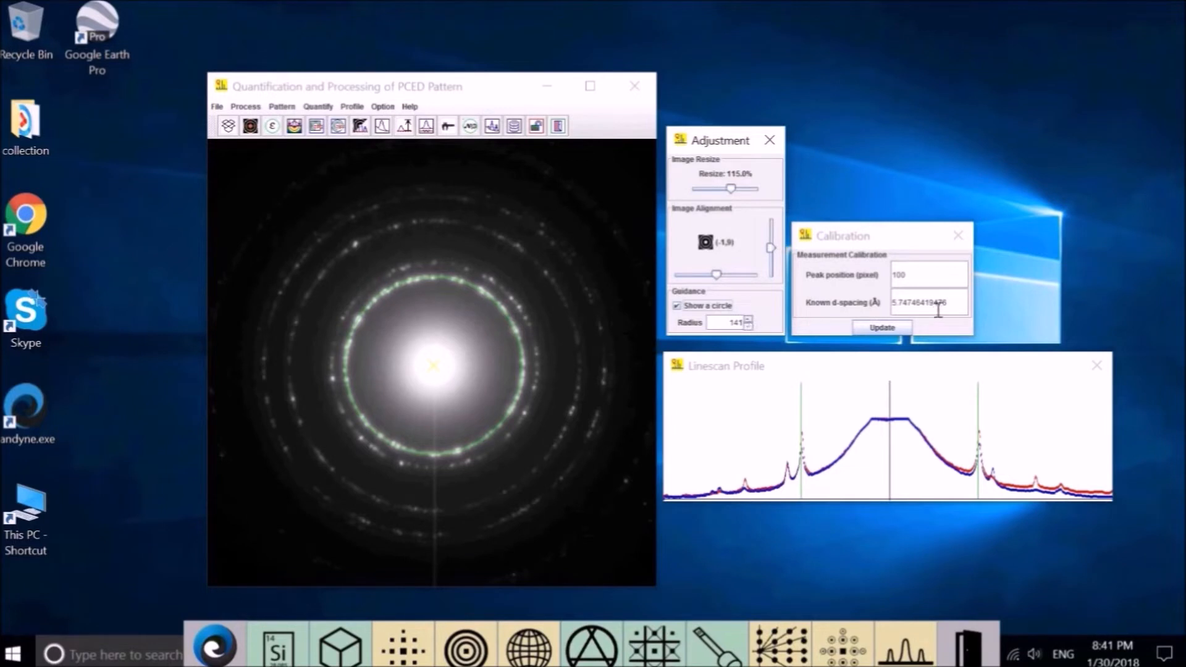
# Calibrate with peak position 141 pixels and known d-spacing 2 Å, then update.
pyautogui.click(925, 274)
pyautogui.hotkey('ctrl', 'a')
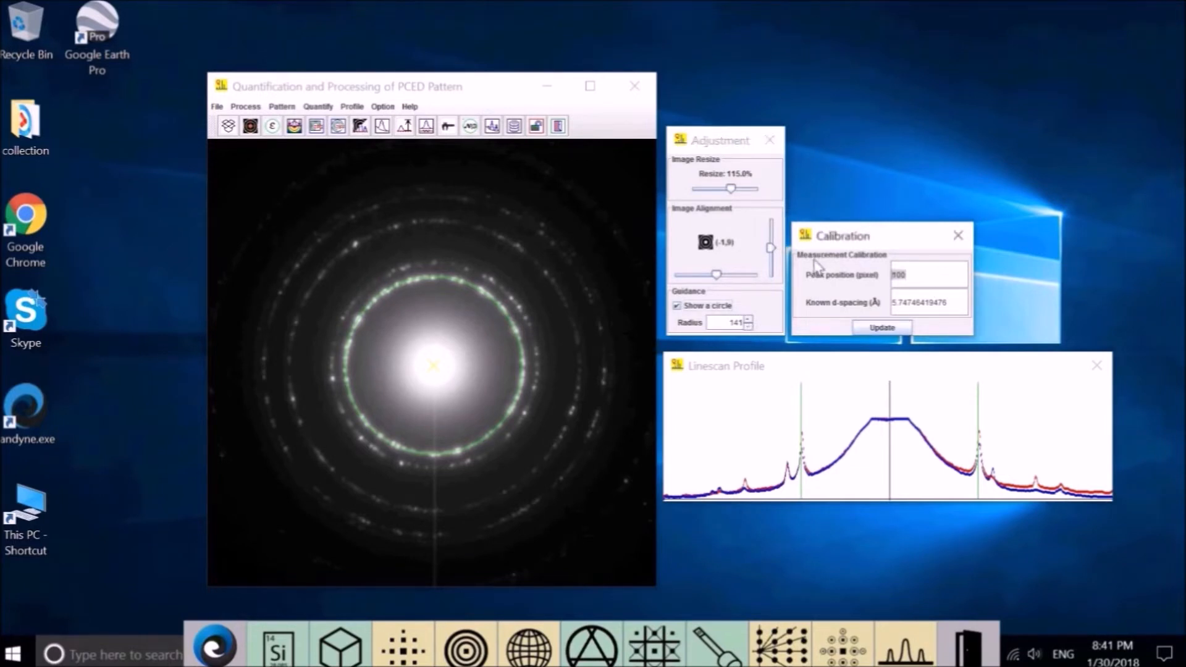
pyautogui.write('141')
pyautogui.moveTo(962, 309); pyautogui.dragTo(865, 306)
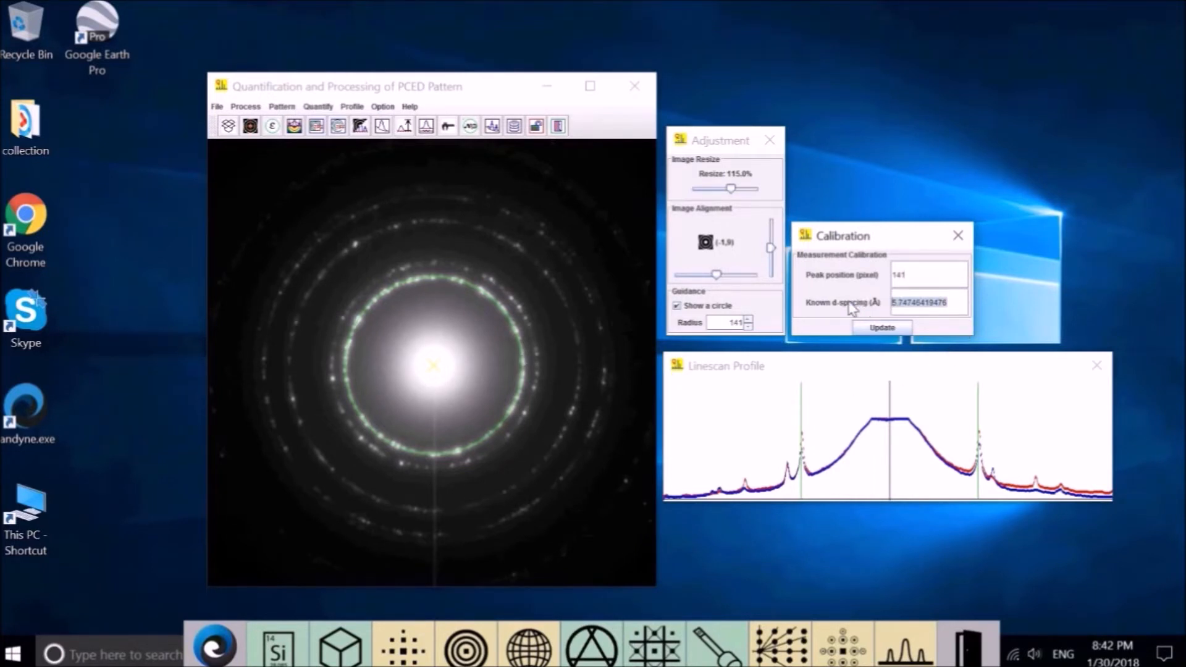
pyautogui.write('2.3381')
pyautogui.click(879, 329)
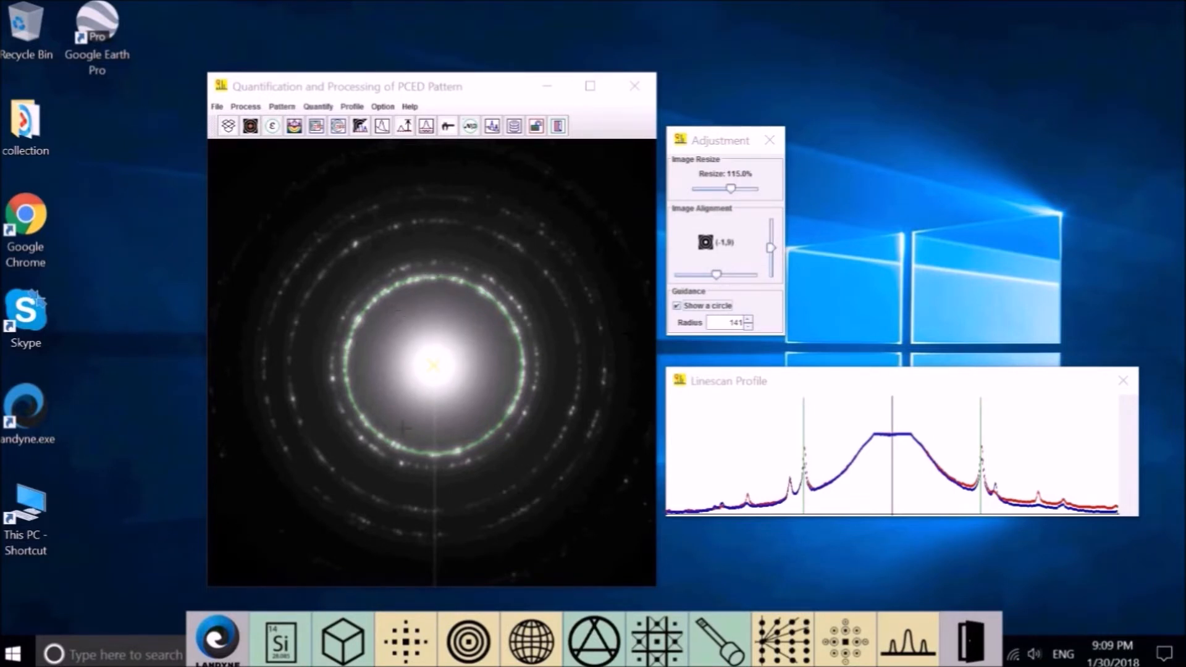
# Hide the guide circle and open Pattern/Profile conversion with the Ring integral profile selected.
pyautogui.click(678, 305)
pyautogui.click(319, 108)
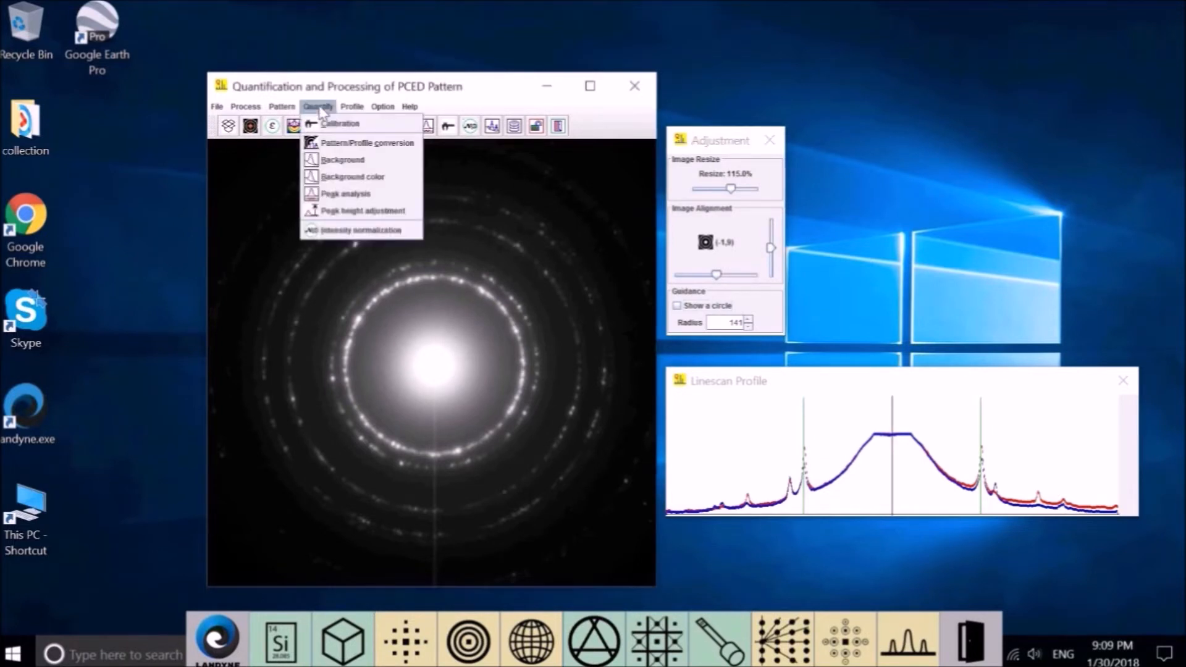
pyautogui.click(349, 146)
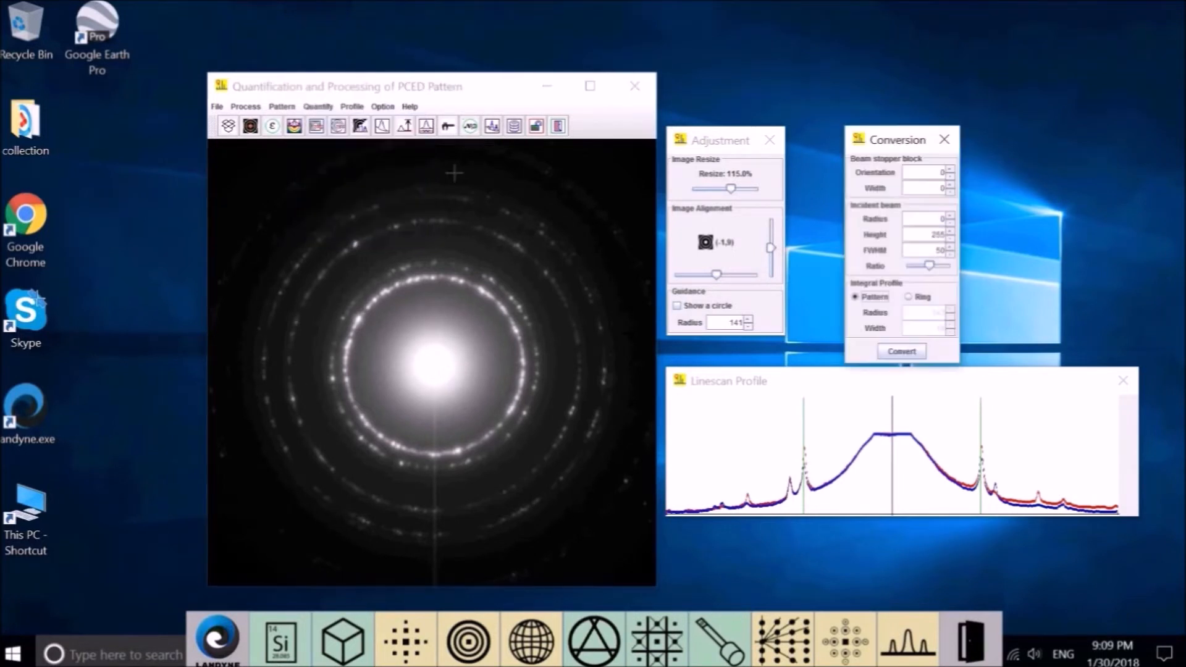
pyautogui.click(910, 298)
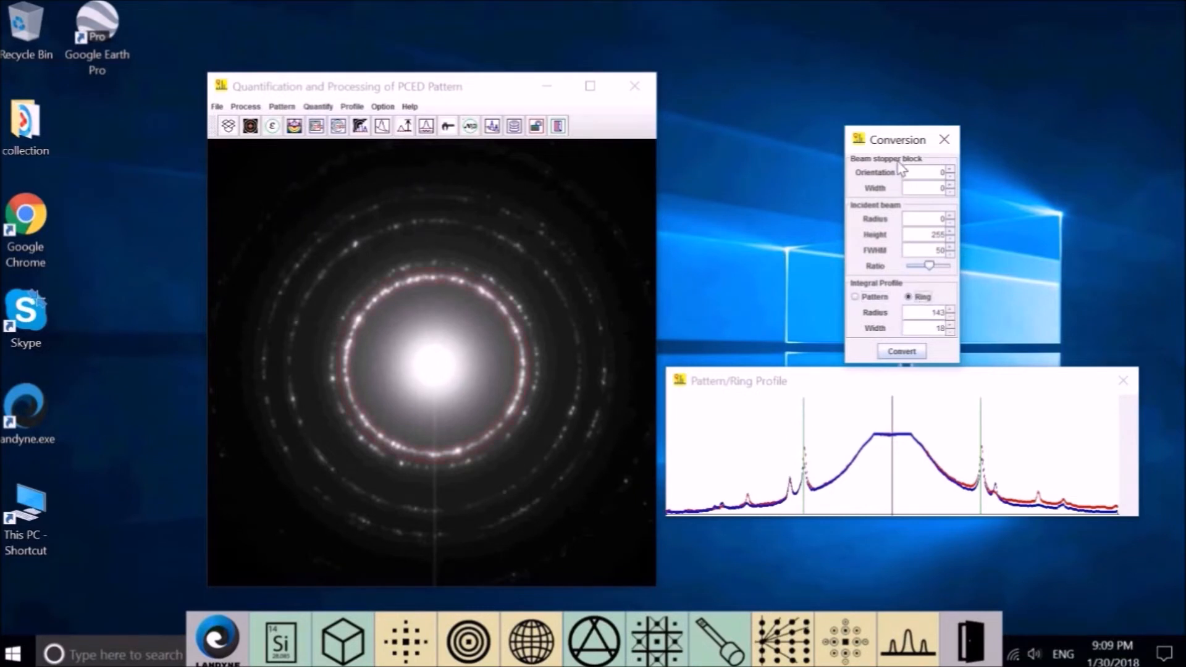
pyautogui.moveTo(905, 141); pyautogui.dragTo(754, 129)
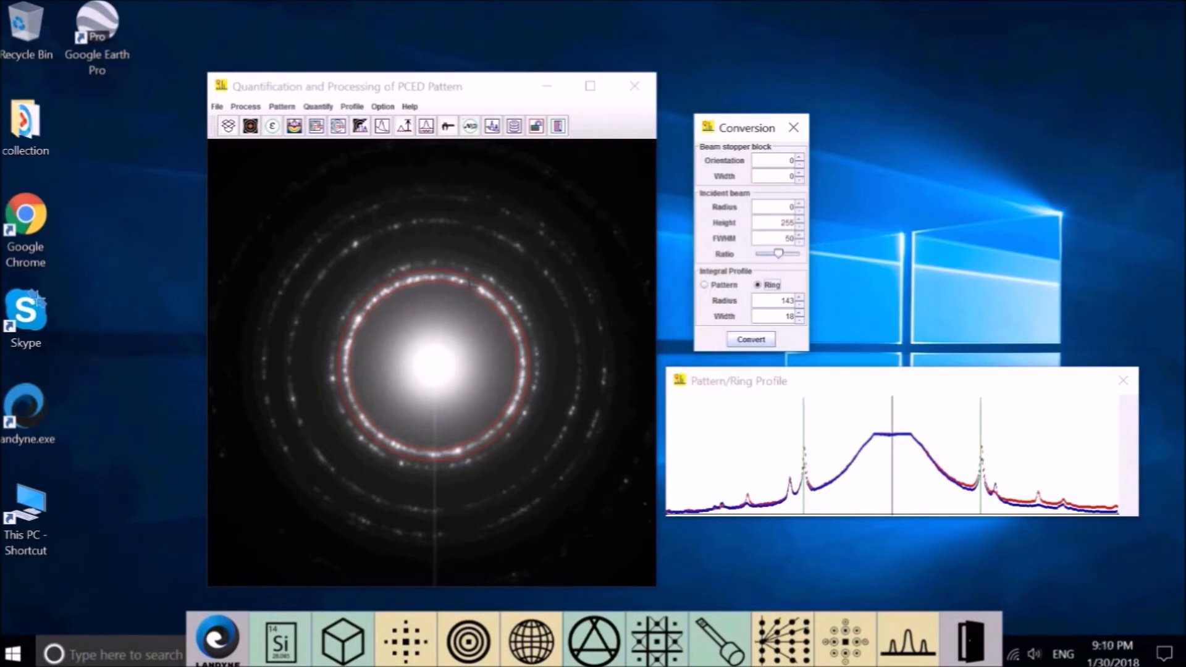
# Set the ring to radius 163 and width 18 and plot its 0–360° intensity profile.
pyautogui.click(800, 312)
pyautogui.click(800, 320)
pyautogui.click(799, 304)
pyautogui.click(800, 304)
pyautogui.click(800, 304)
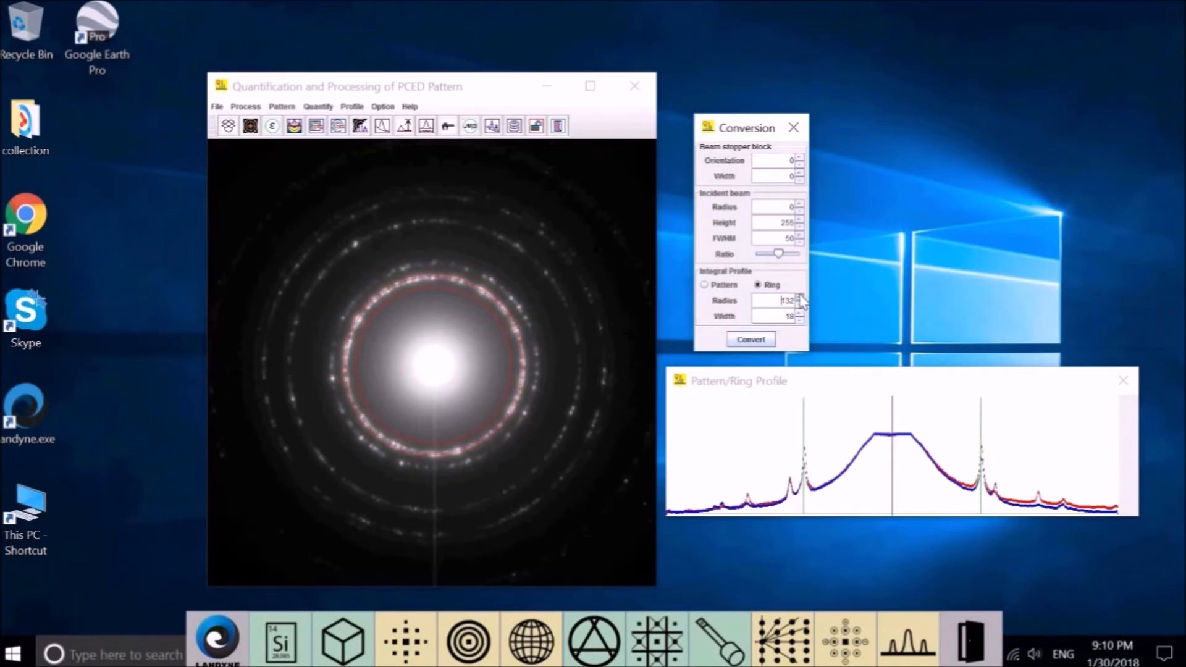
pyautogui.click(799, 297)
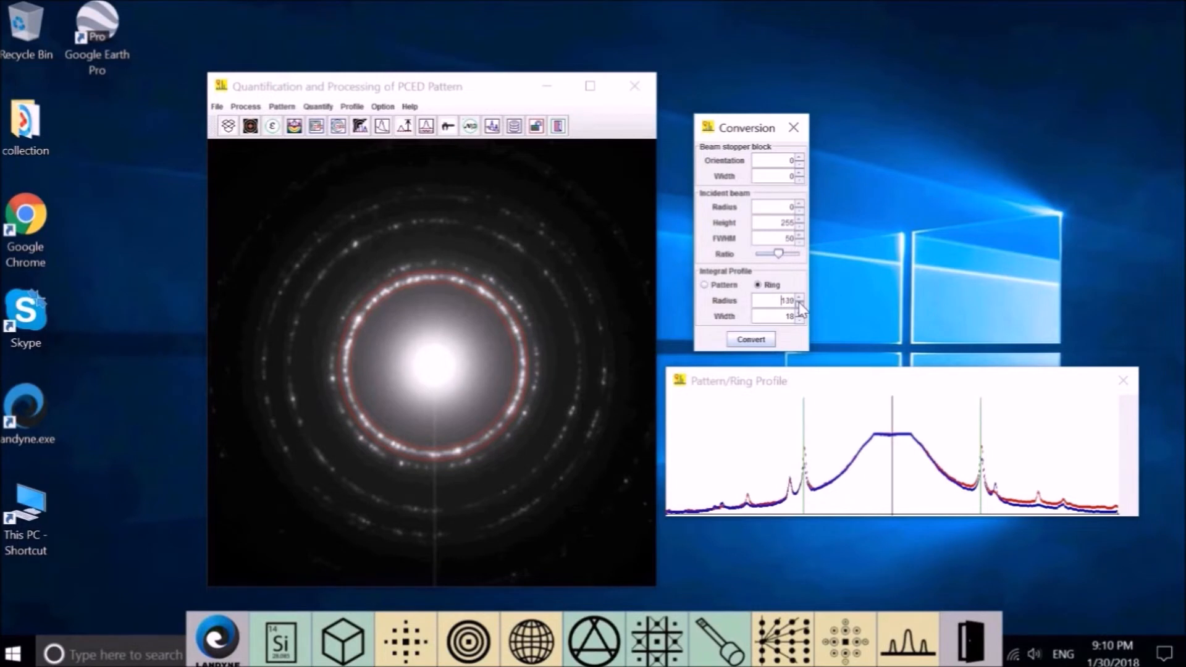
pyautogui.click(764, 339)
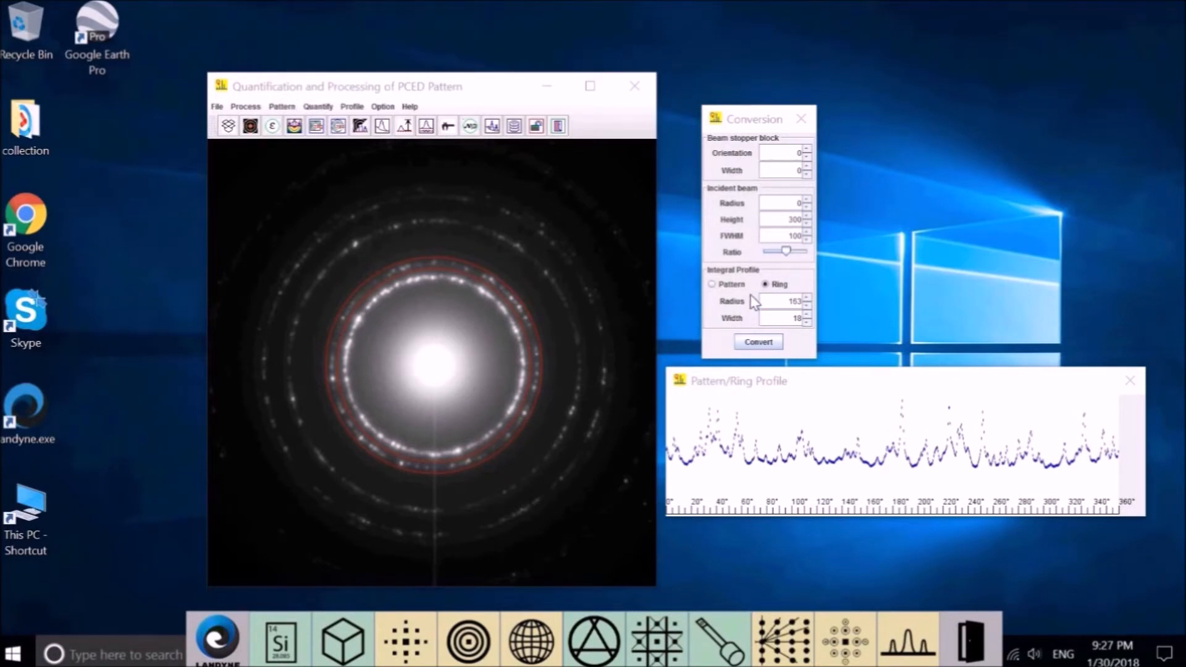
# Switch the integral profile to the whole Pattern and convert it into a profile.
pyautogui.click(726, 290)
pyautogui.click(726, 285)
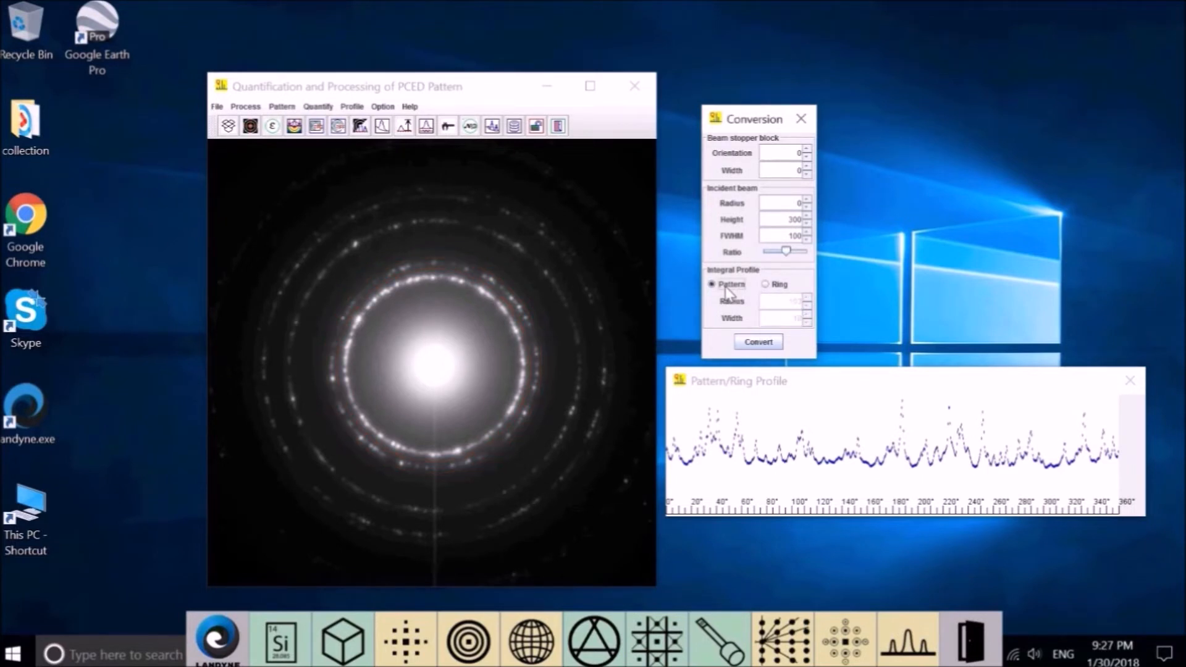
pyautogui.click(760, 345)
# Try a beam-stopper block by widening it and rotating it to orientation 33, then select orientation for resetting.
pyautogui.click(806, 168)
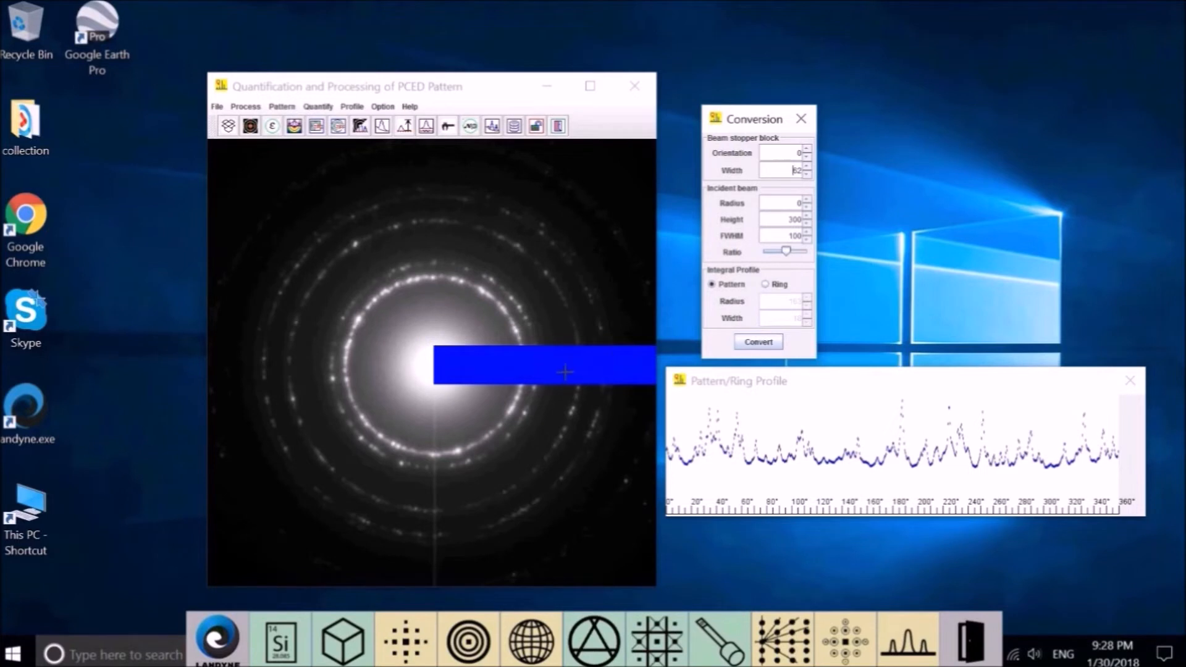
pyautogui.click(807, 149)
pyautogui.moveTo(807, 149); pyautogui.dragTo(806, 150)
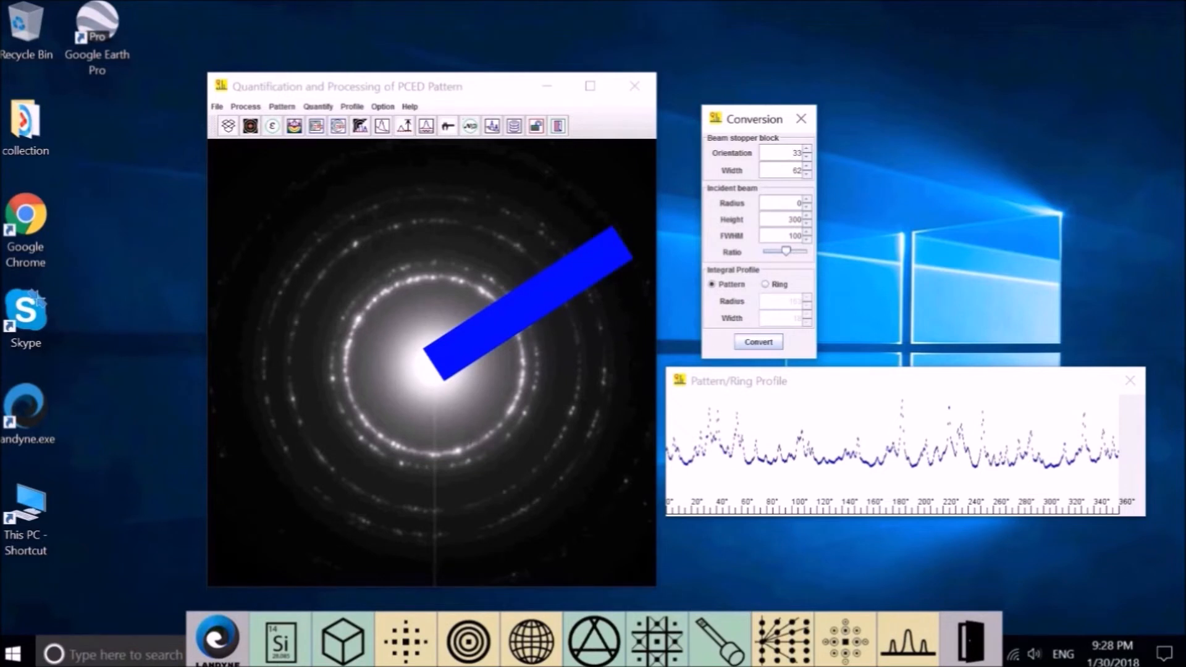
pyautogui.doubleClick(795, 153)
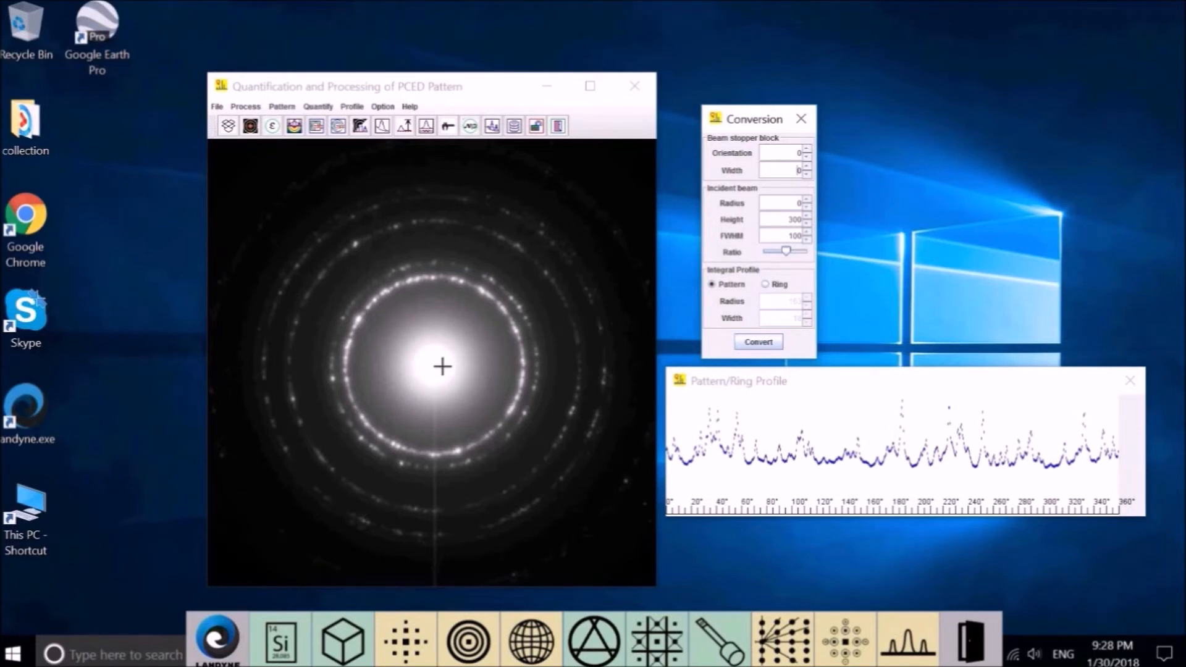
# Open the Pattern adjustment panel at 115%, then browse the Pattern and Quantify menus.
pyautogui.click(249, 109)
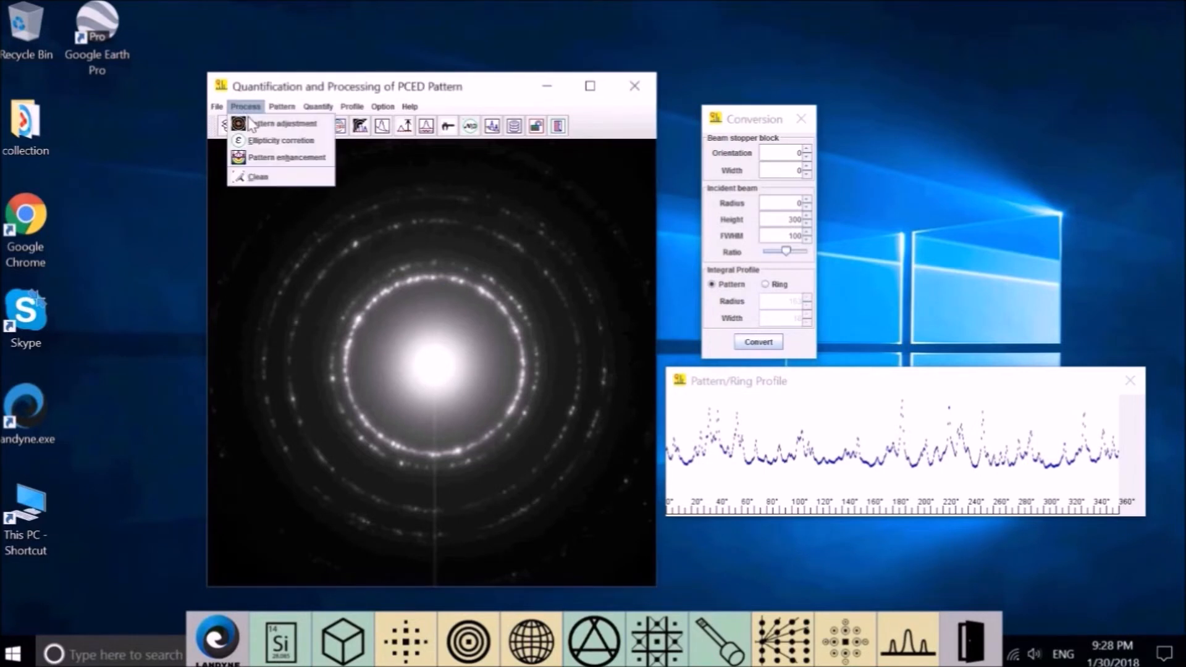
pyautogui.click(275, 123)
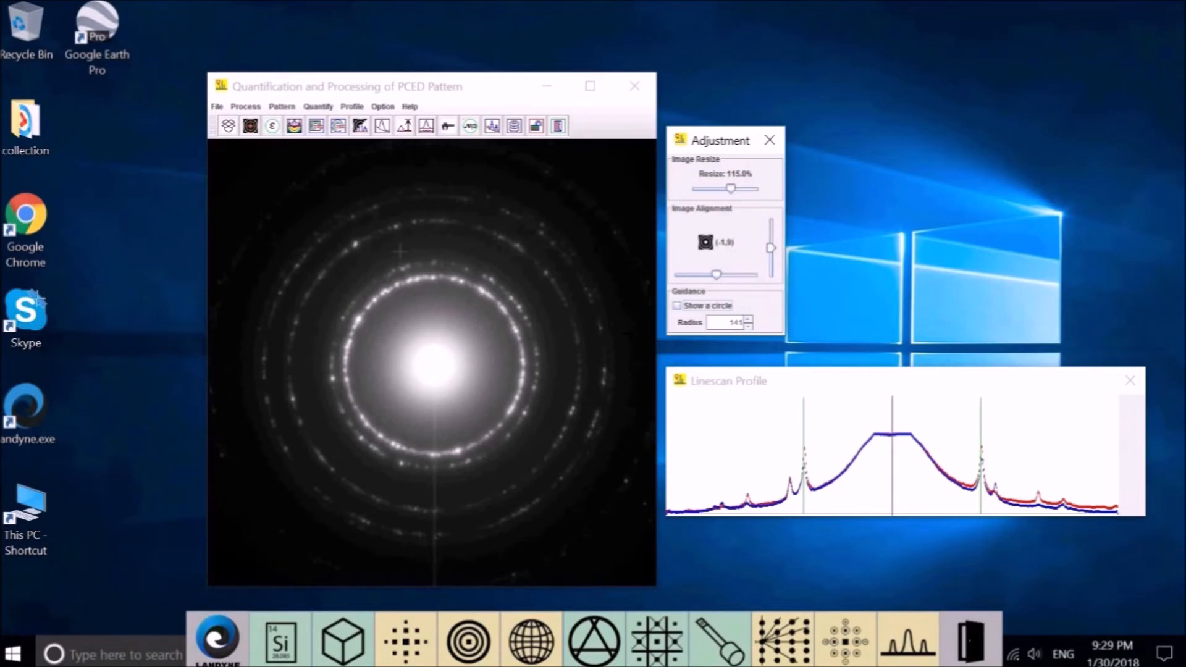
pyautogui.click(289, 111)
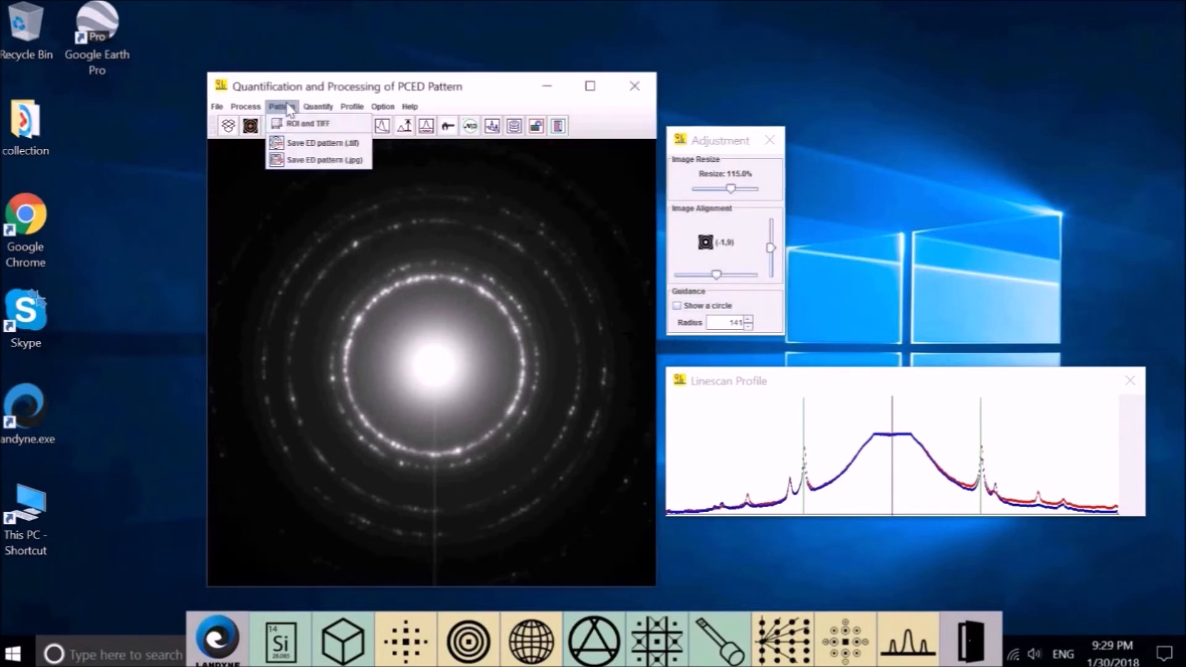
pyautogui.click(318, 106)
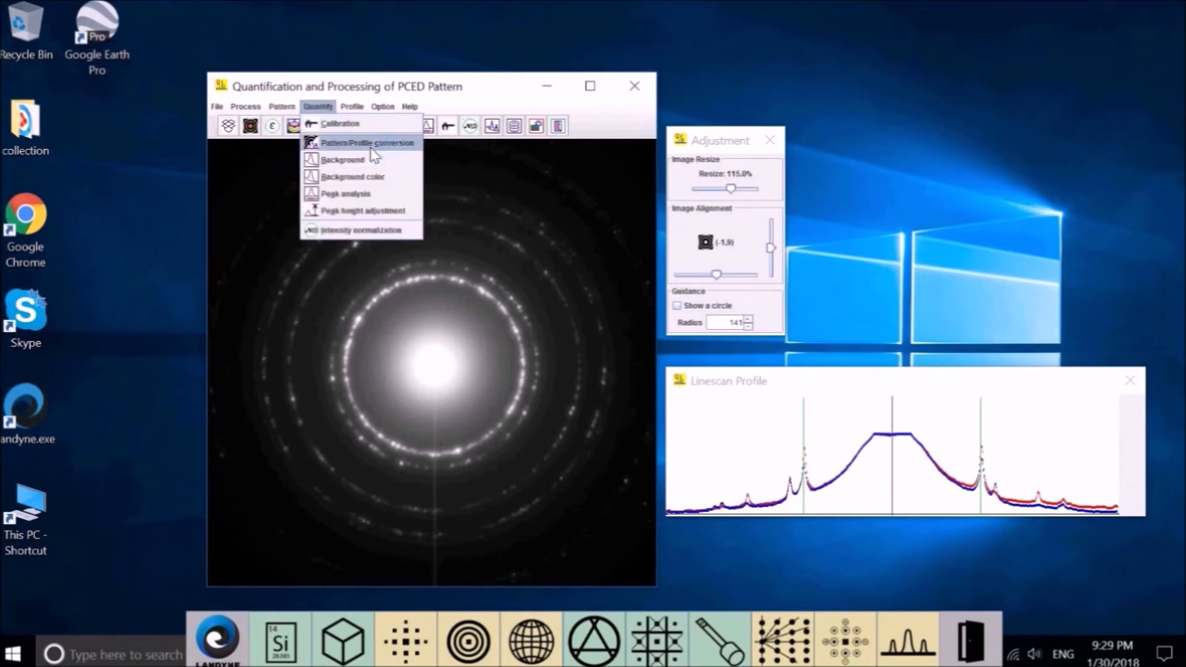
# Reopen Pattern/Profile conversion and raise the incident beam radius to 96 and FWHM to 136.
pyautogui.click(372, 143)
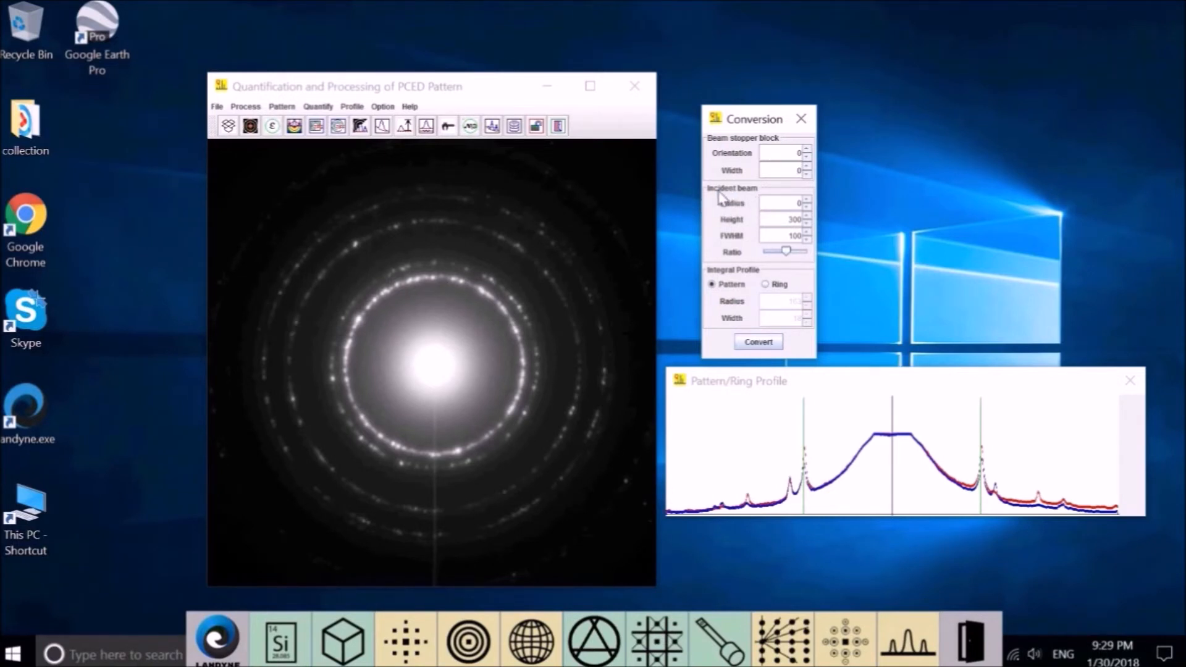
pyautogui.click(807, 199)
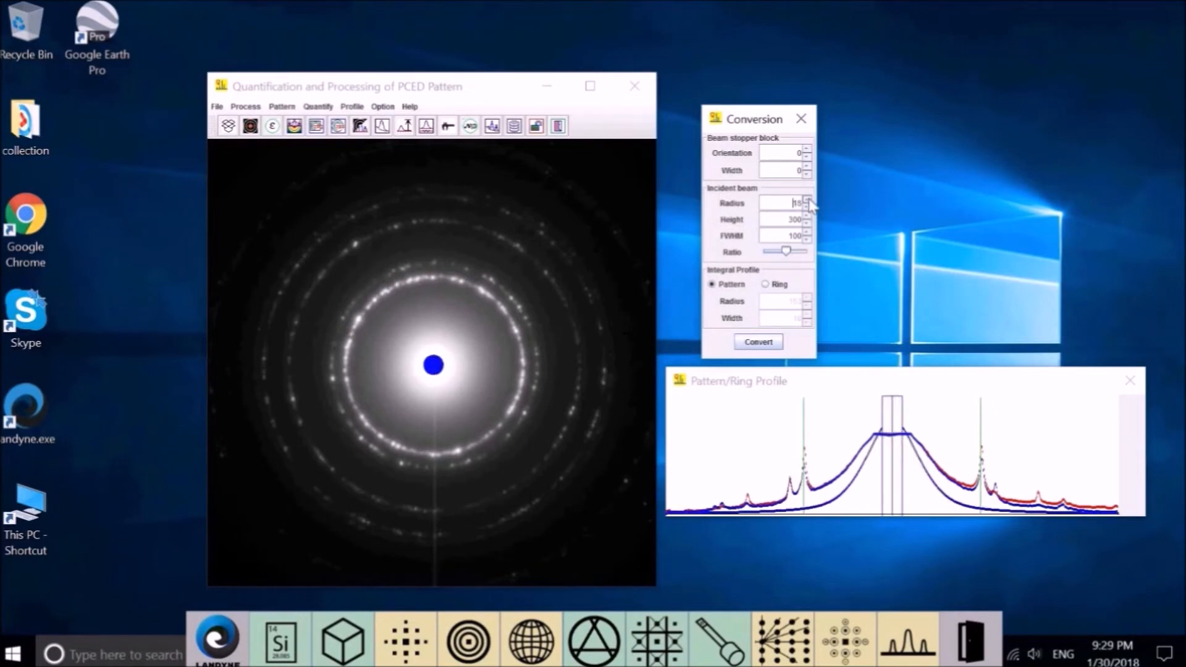
pyautogui.moveTo(807, 200); pyautogui.dragTo(808, 199)
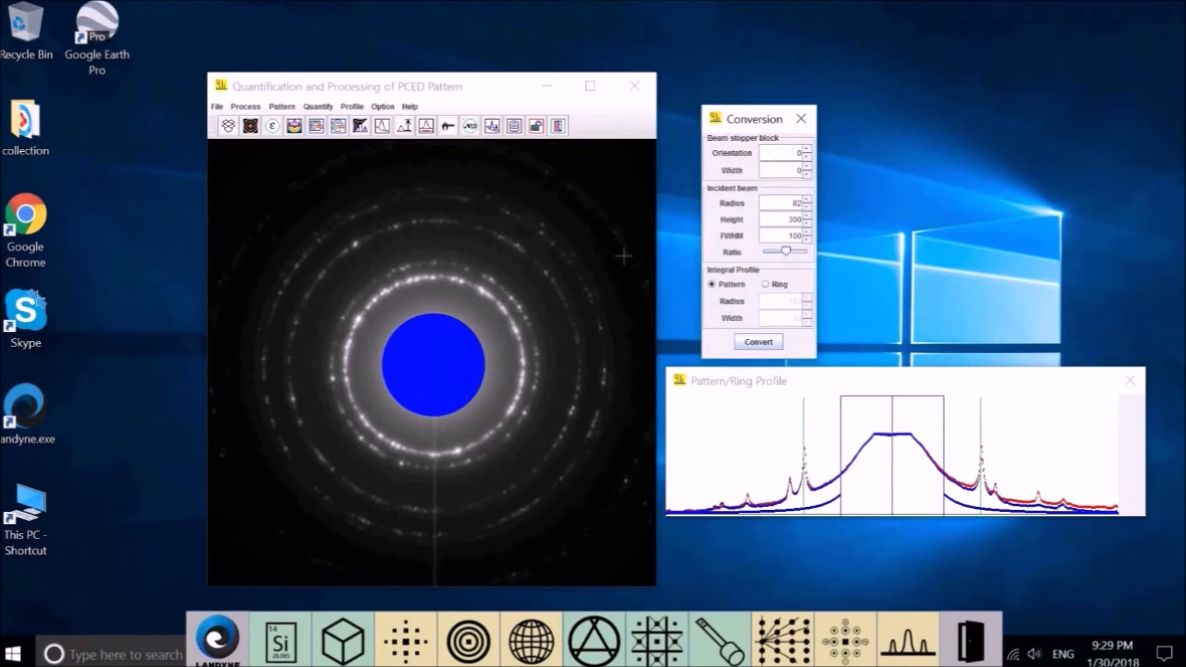
pyautogui.click(807, 200)
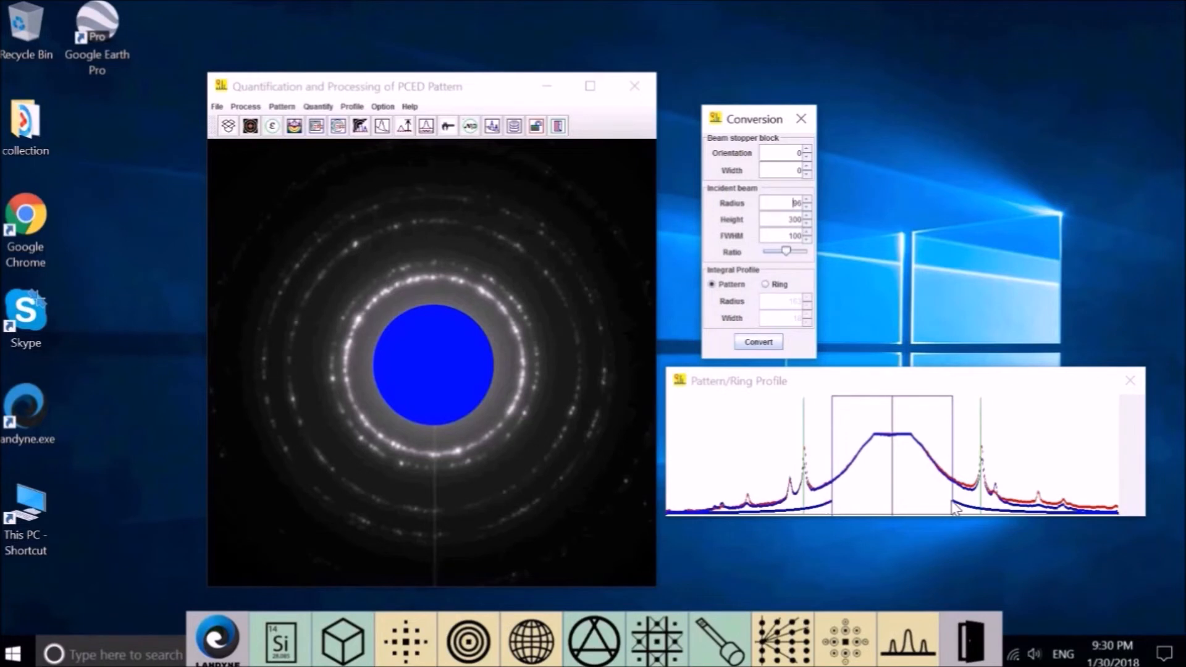
pyautogui.click(806, 233)
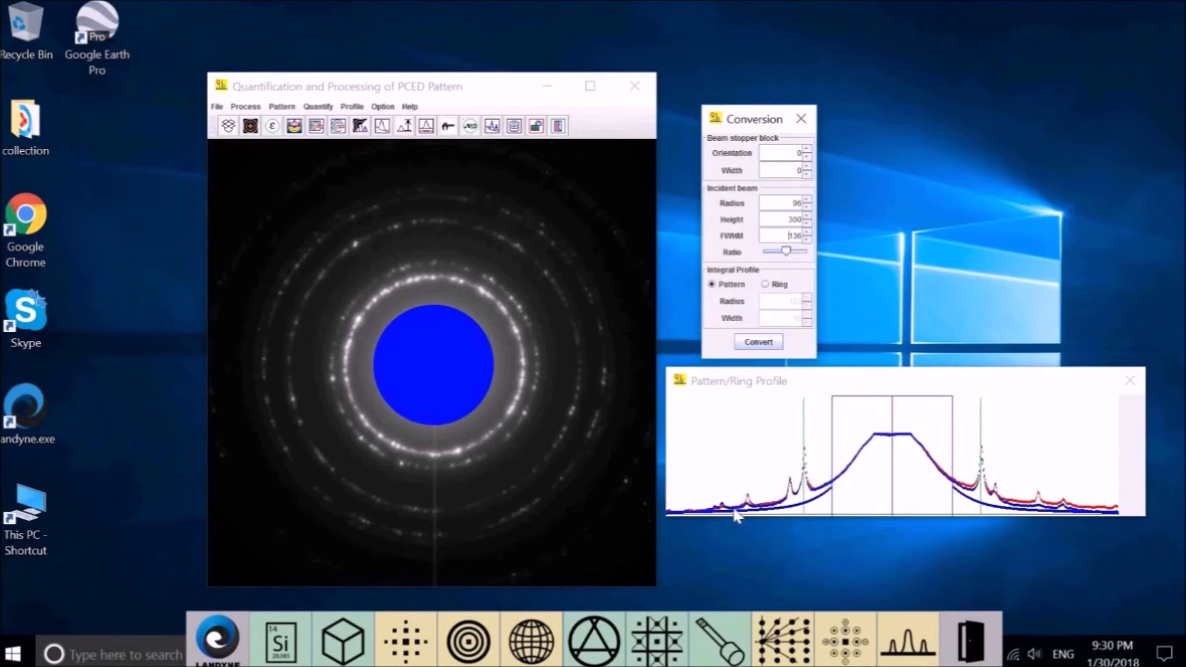
# Set incident beam radius 93, height 207, FWHM 187, then convert the pattern to a profile.
pyautogui.click(808, 223)
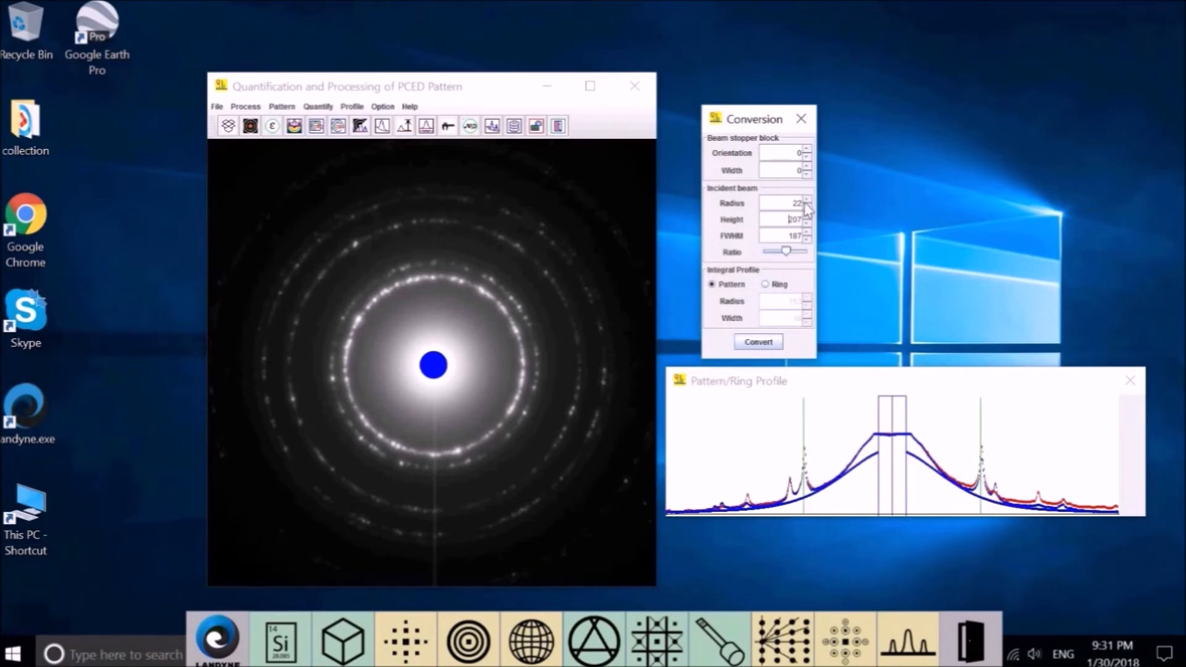
pyautogui.moveTo(807, 200); pyautogui.dragTo(807, 201)
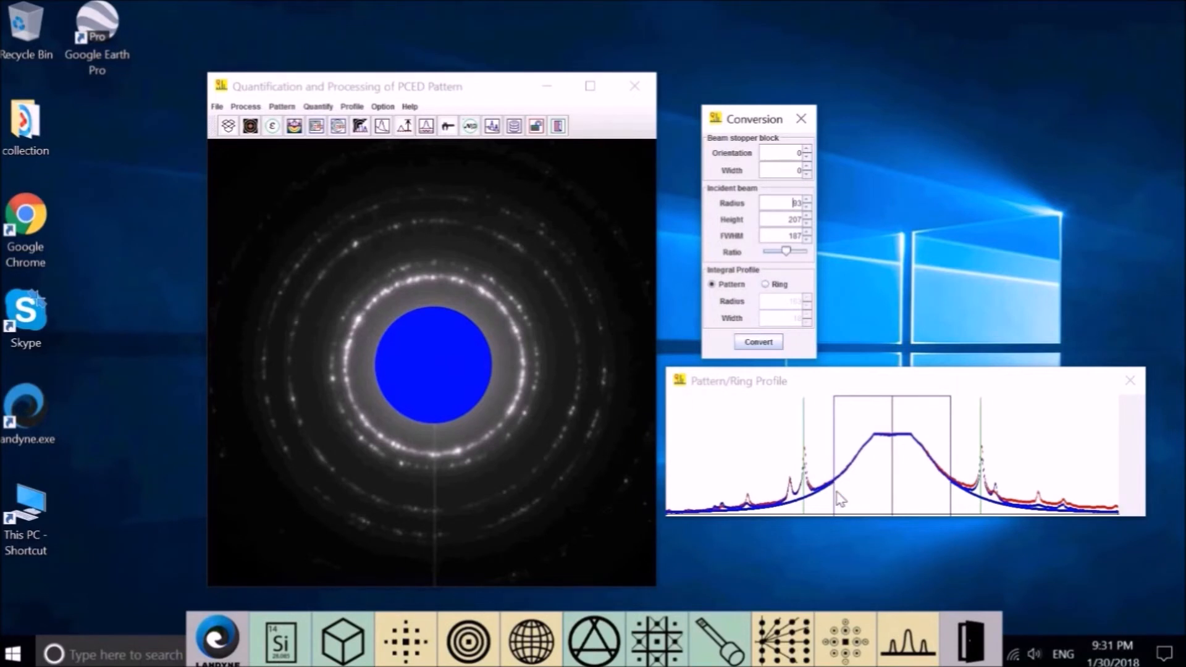
pyautogui.click(760, 344)
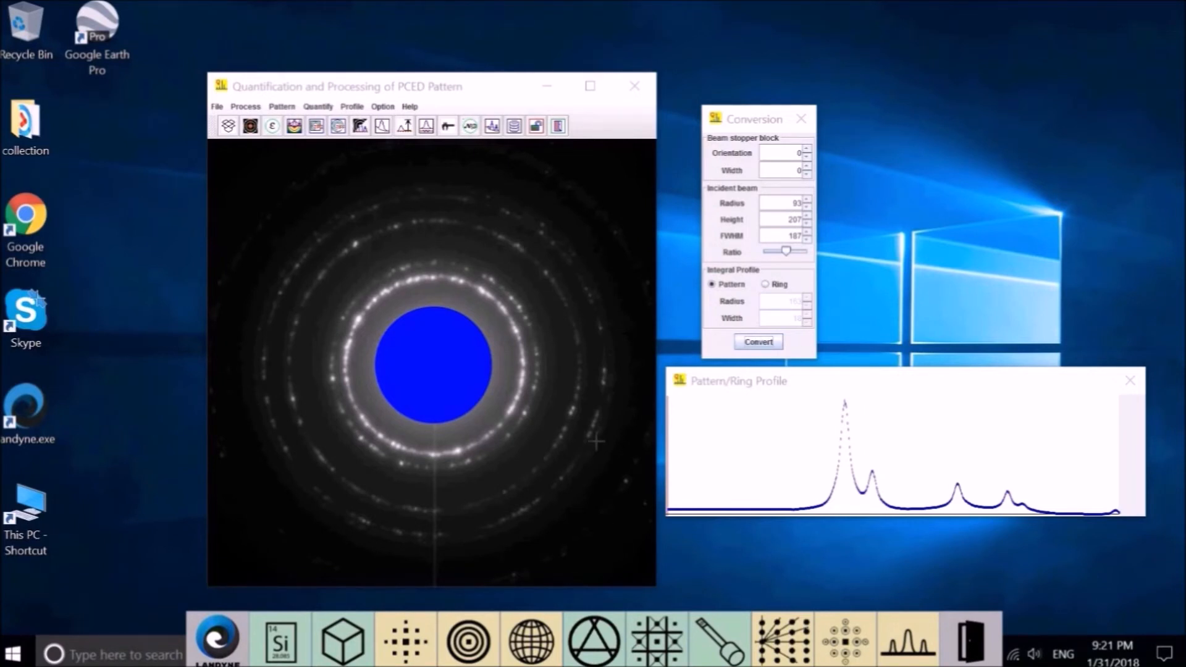
# Start Quantify > Background with Bruechner step width 39, then reopen the Quantify menu.
pyautogui.click(319, 107)
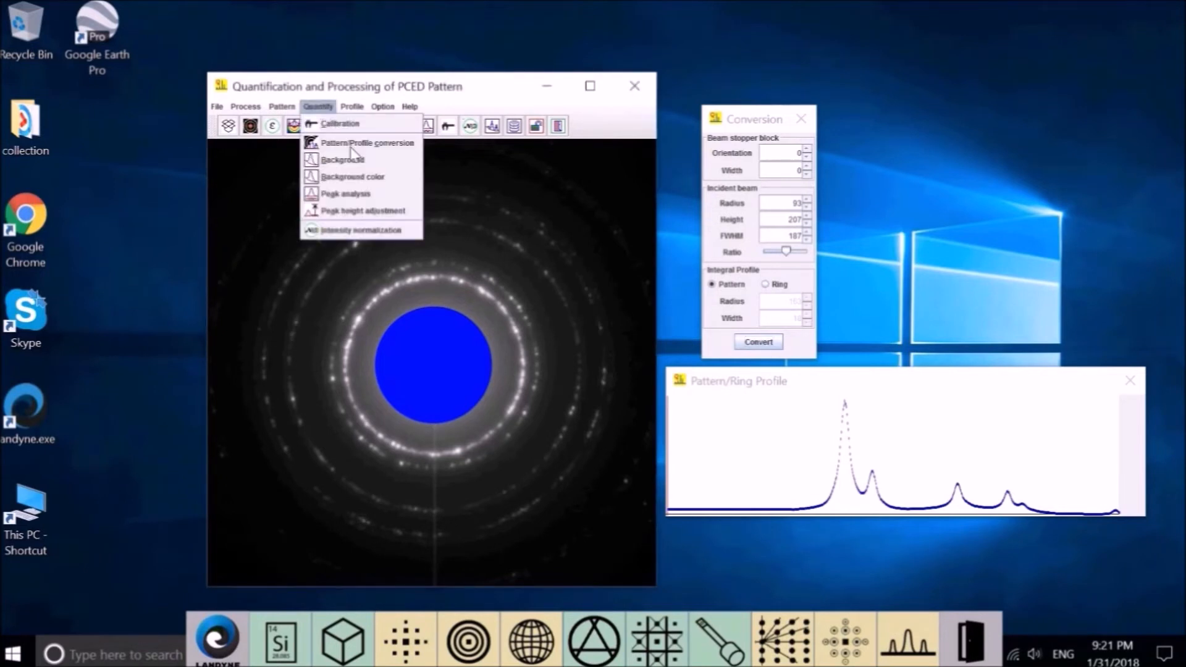
pyautogui.click(362, 164)
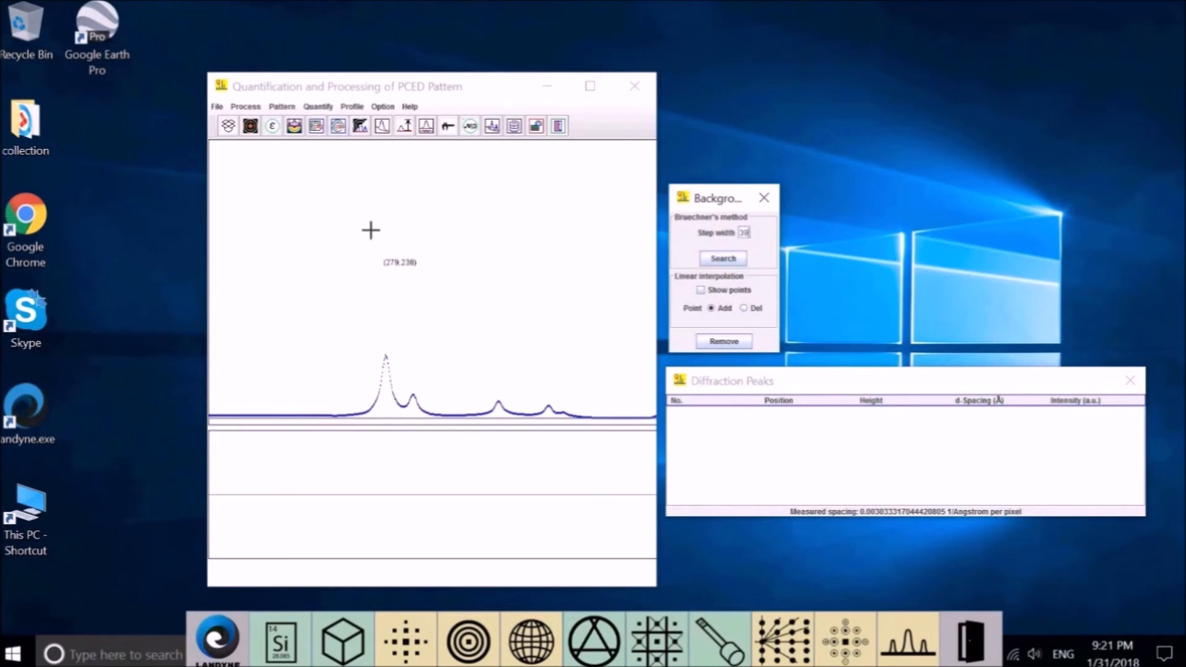
pyautogui.click(350, 109)
pyautogui.moveTo(318, 106)
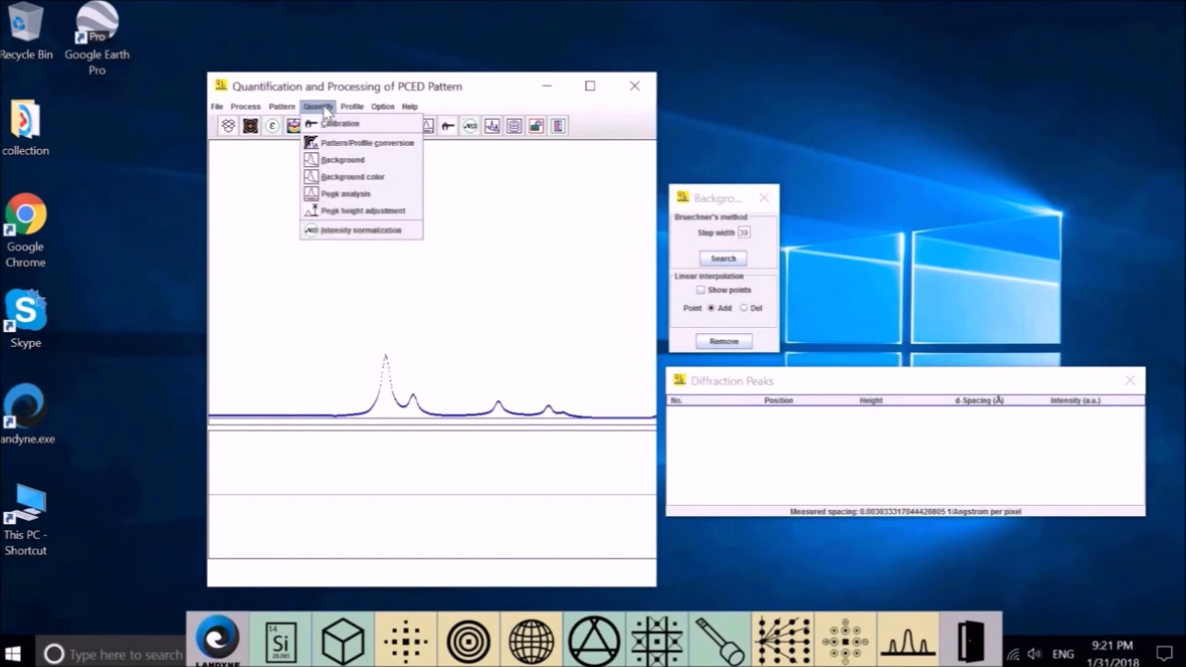
# Apply peak height adjustment, choose Point Add, and search for a Bruechner background curve.
pyautogui.click(355, 211)
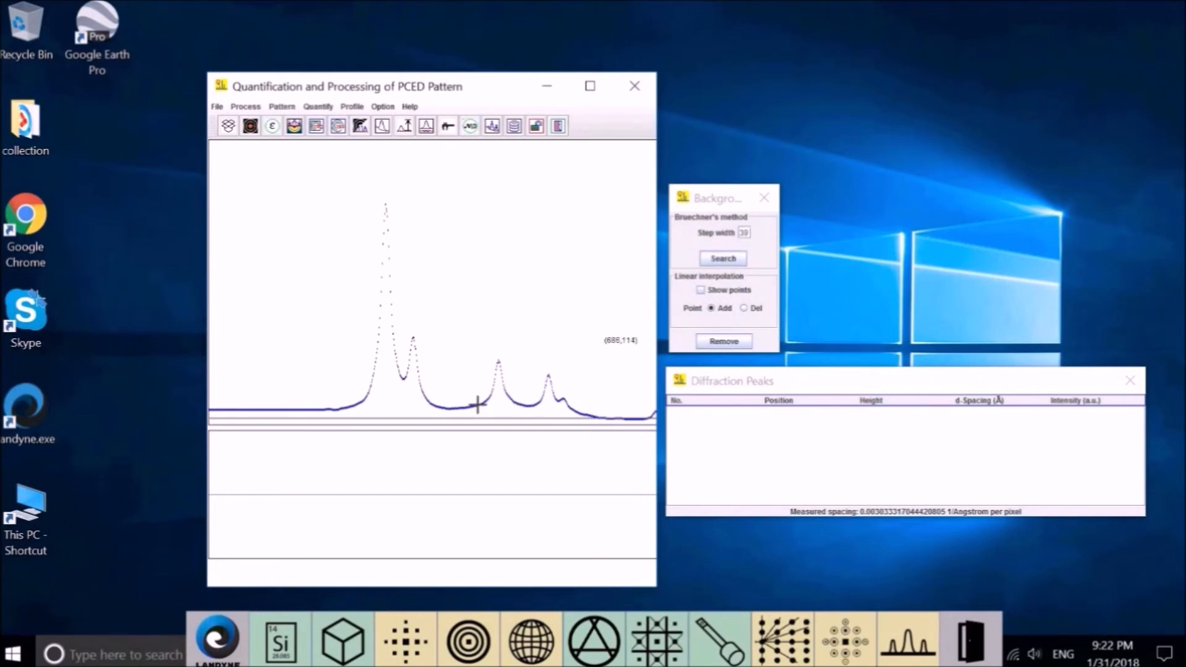
pyautogui.click(710, 307)
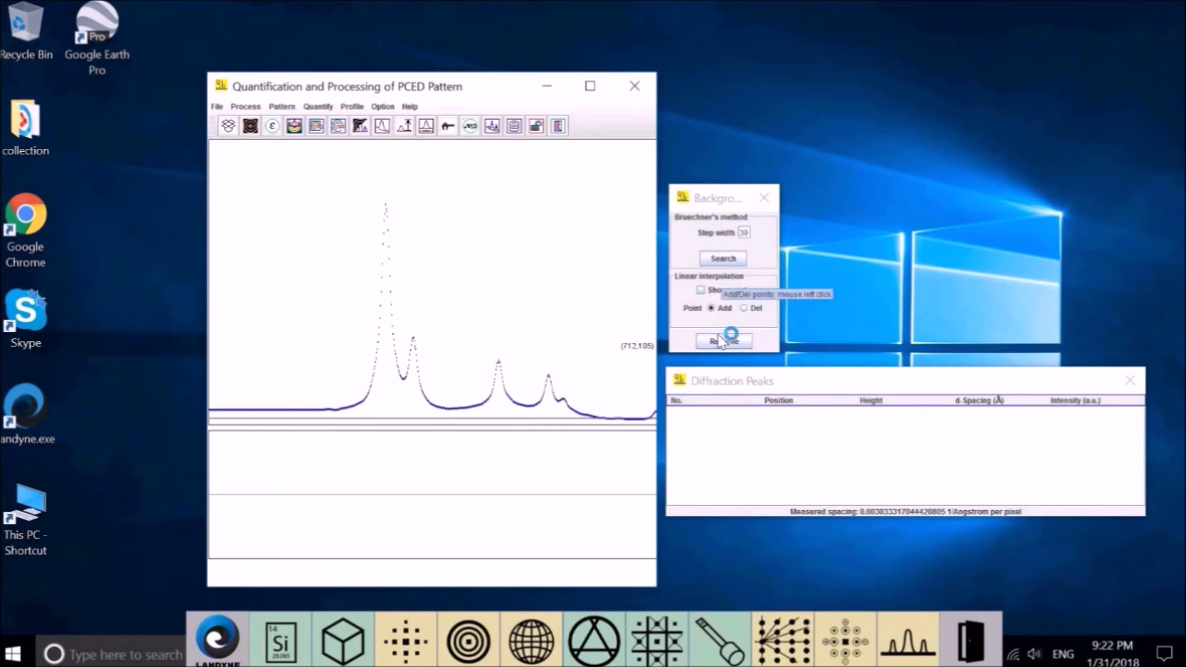
pyautogui.click(740, 260)
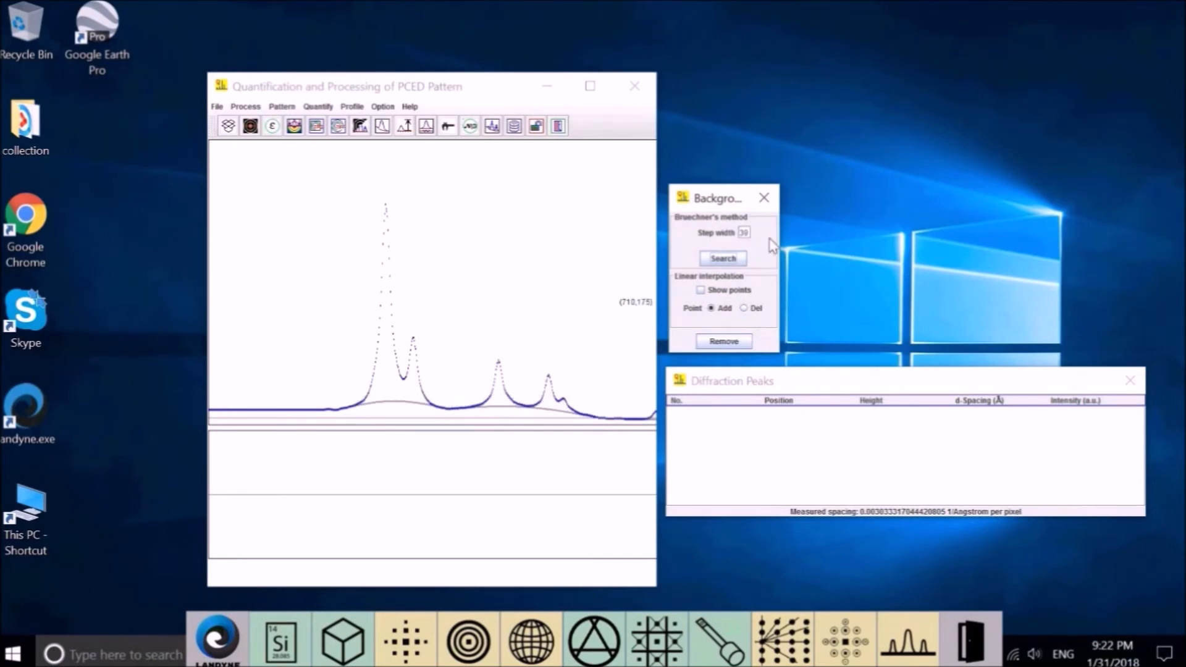
pyautogui.moveTo(748, 233); pyautogui.dragTo(700, 226)
pyautogui.click(711, 265)
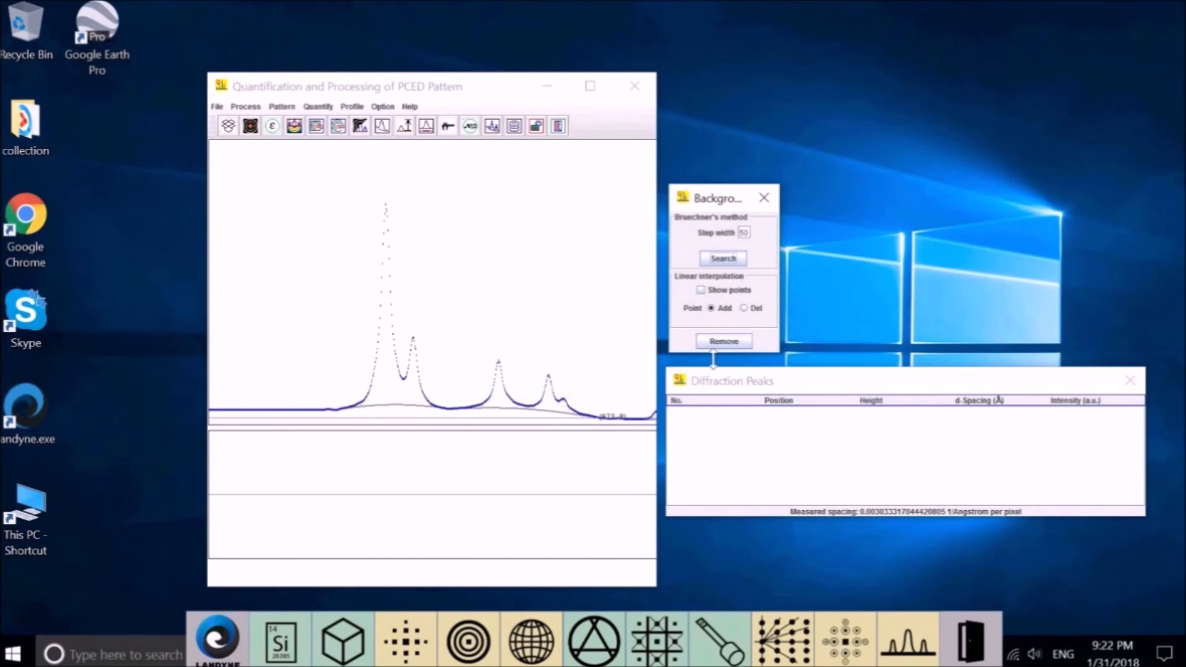
pyautogui.click(724, 341)
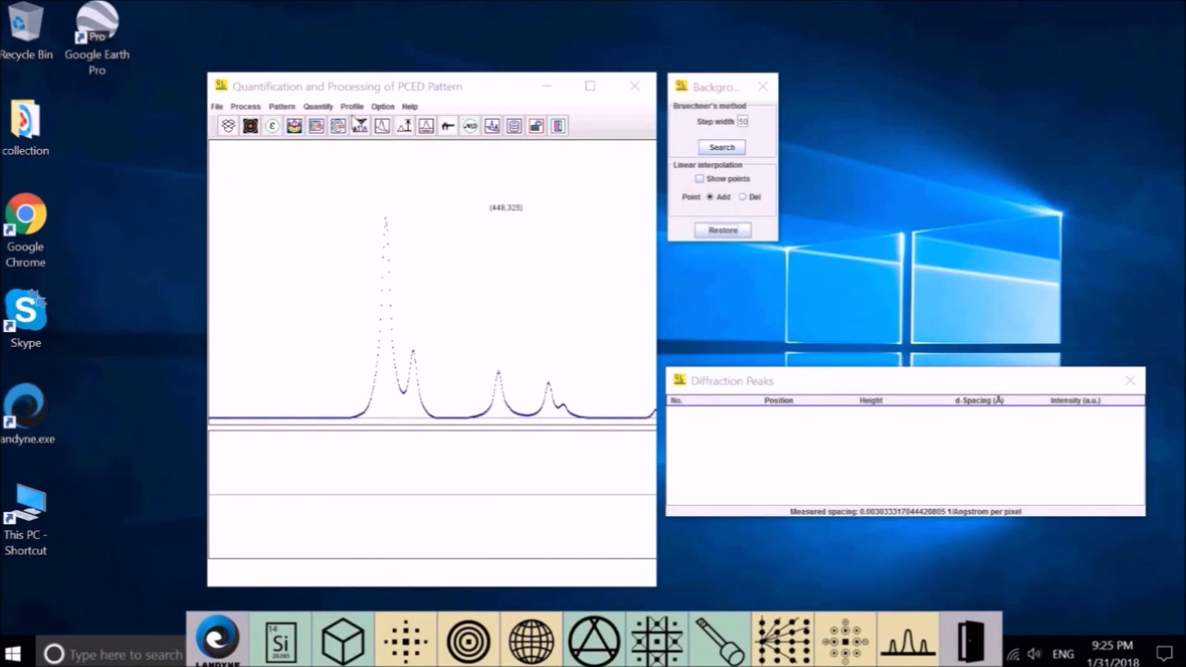
# Switch to the Peak Analysis panel (Pseudo-Voigtian, Add mode) and widen the plot window slightly.
pyautogui.click(318, 107)
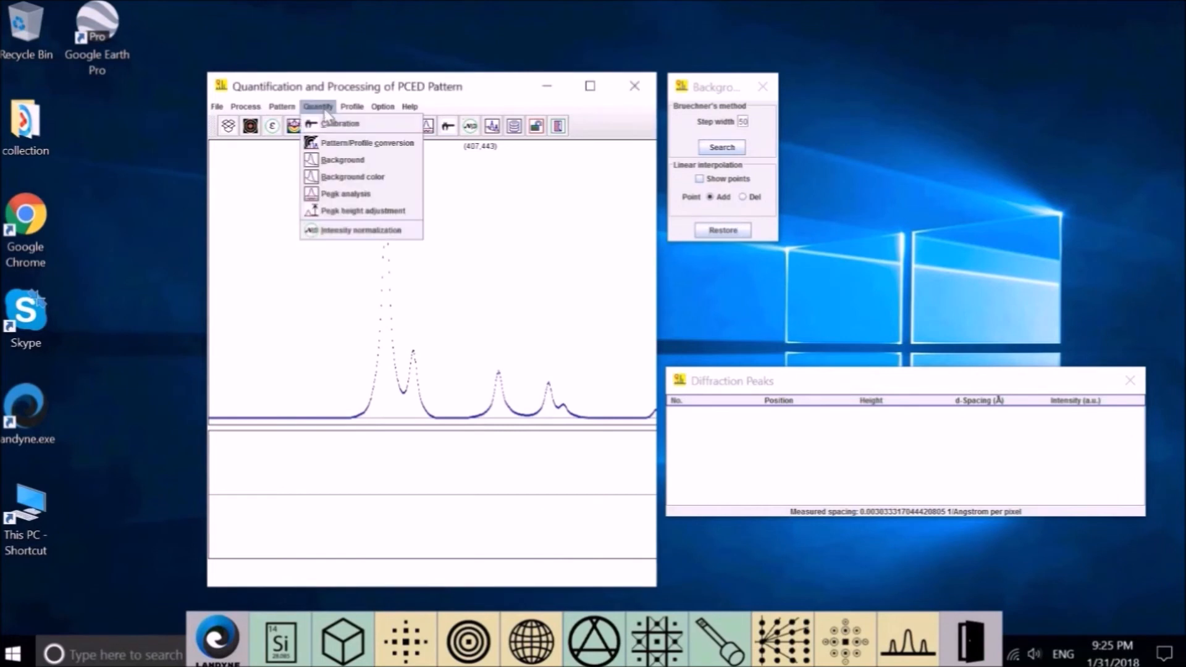
pyautogui.click(368, 195)
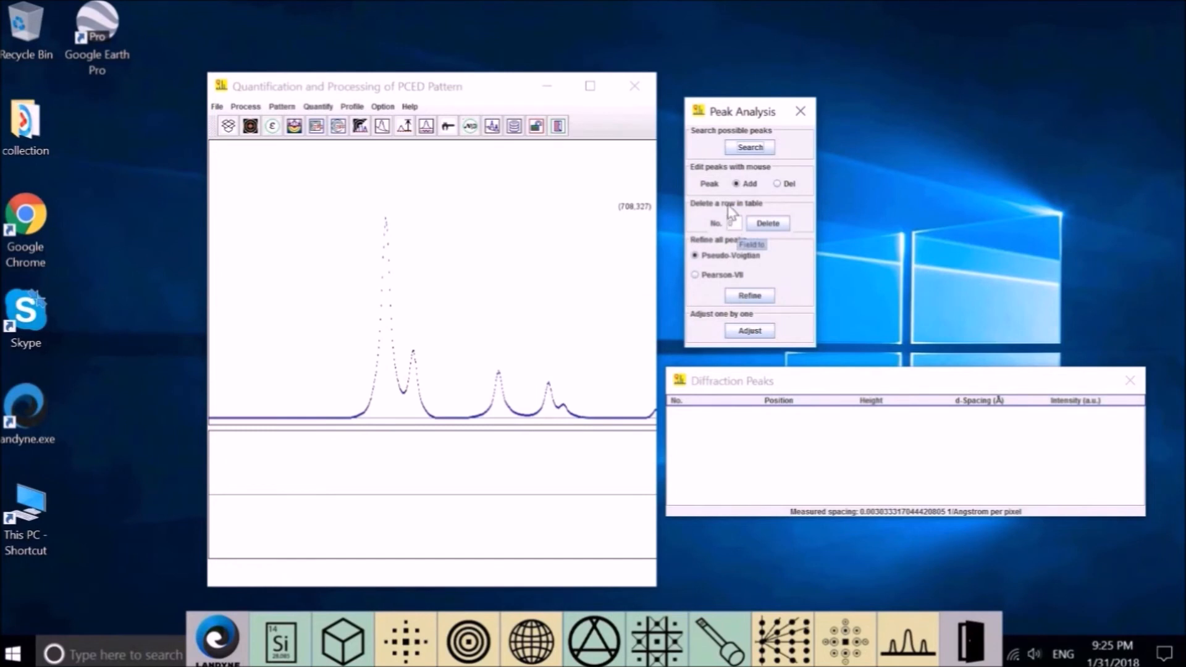
pyautogui.click(741, 150)
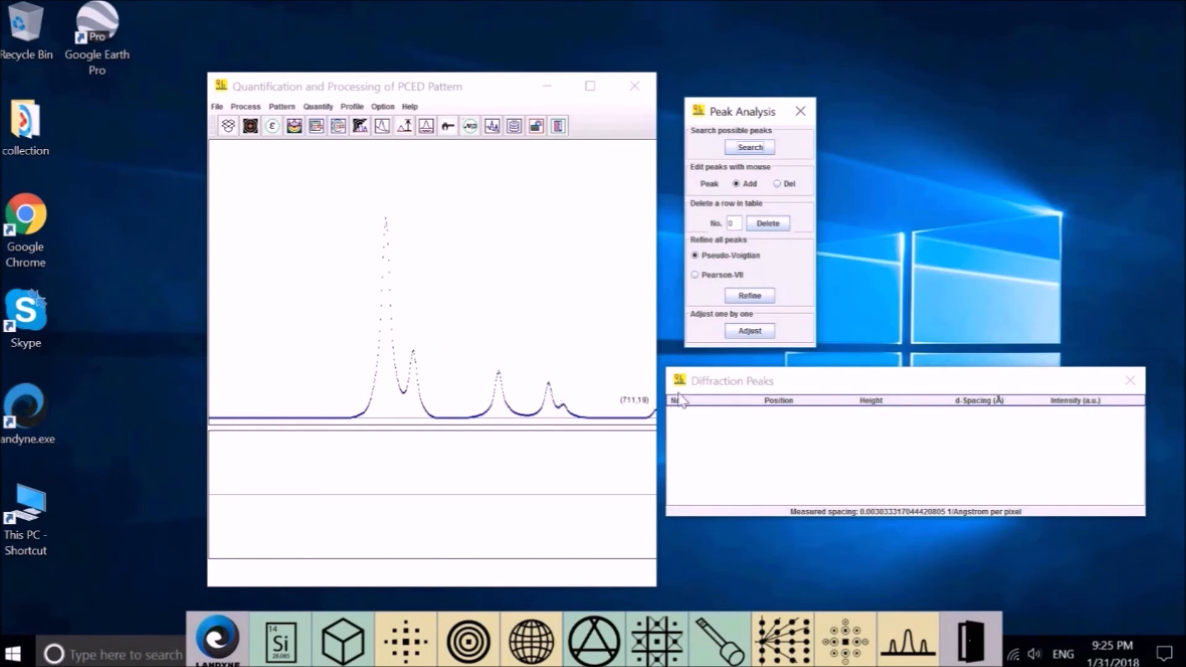
pyautogui.moveTo(664, 296); pyautogui.dragTo(675, 296)
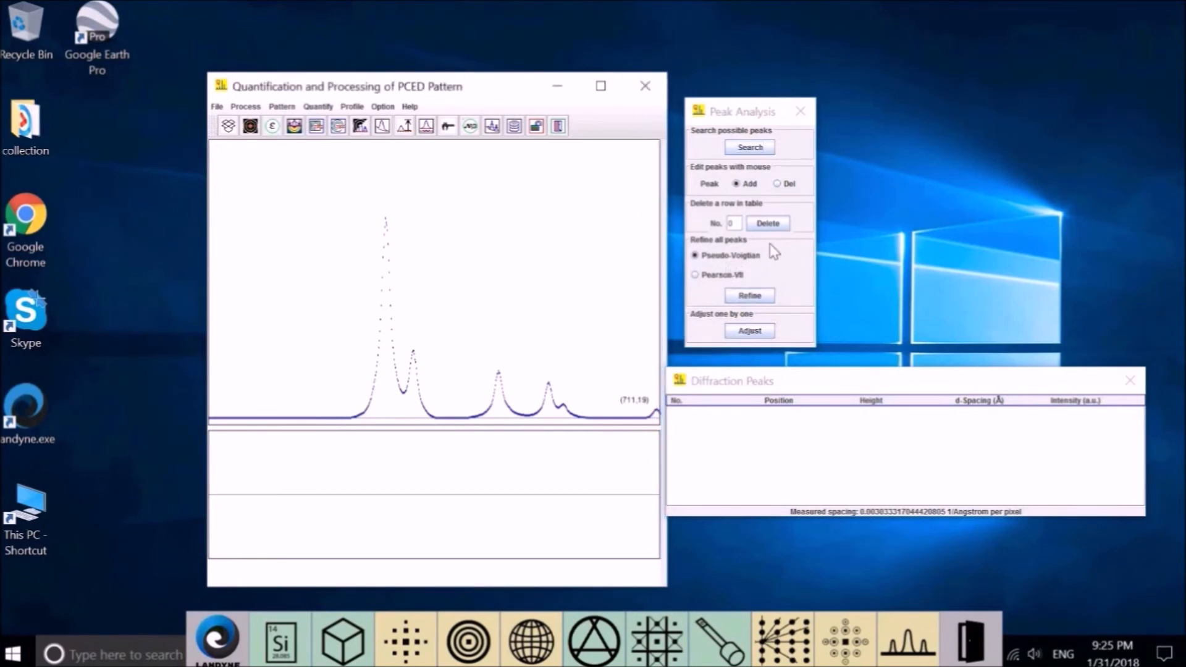
# Auto-search peaks, filling the table with seven peaks at positions 282–714, then select the No. field.
pyautogui.click(758, 148)
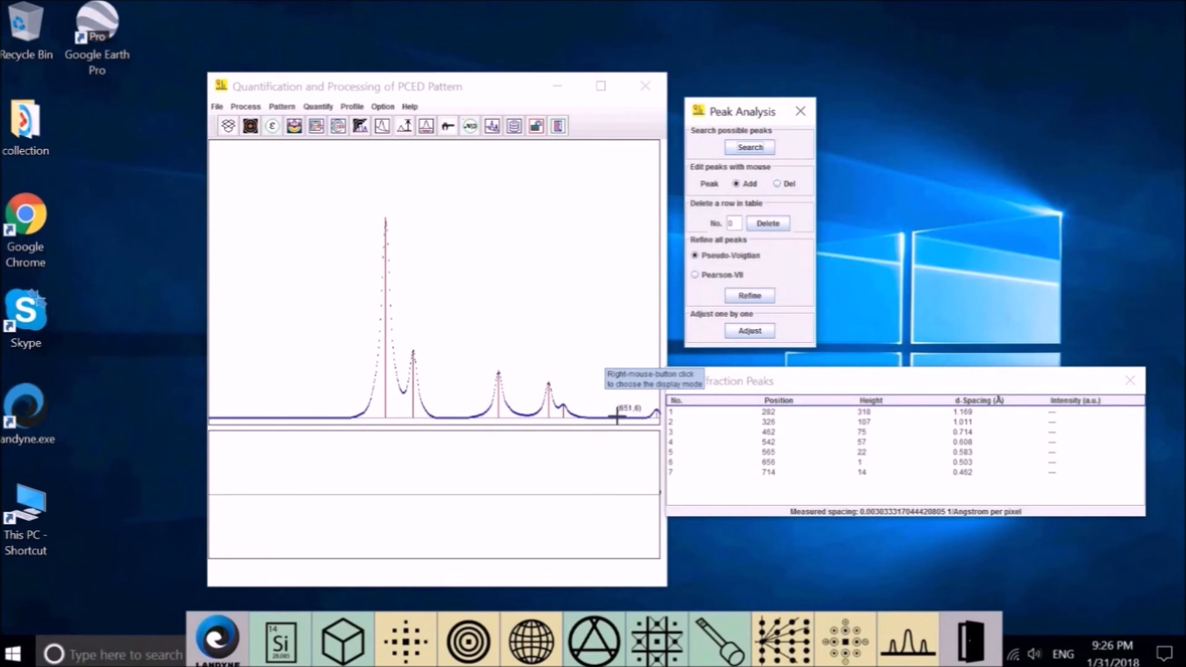
pyautogui.click(672, 461)
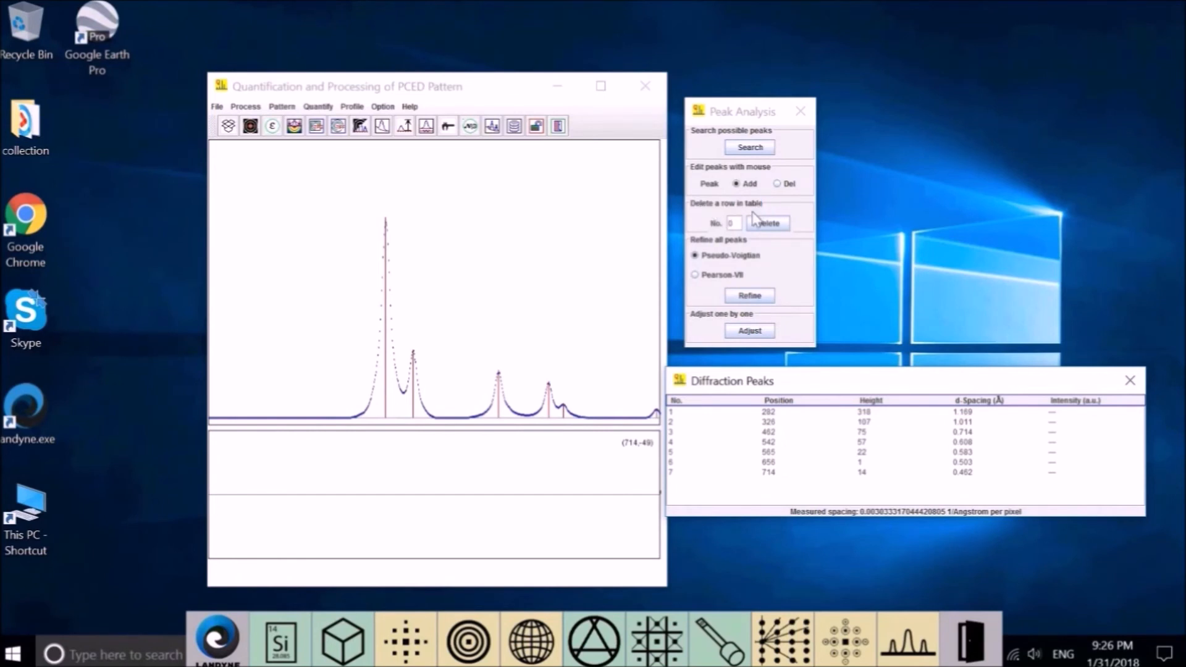
pyautogui.click(730, 223)
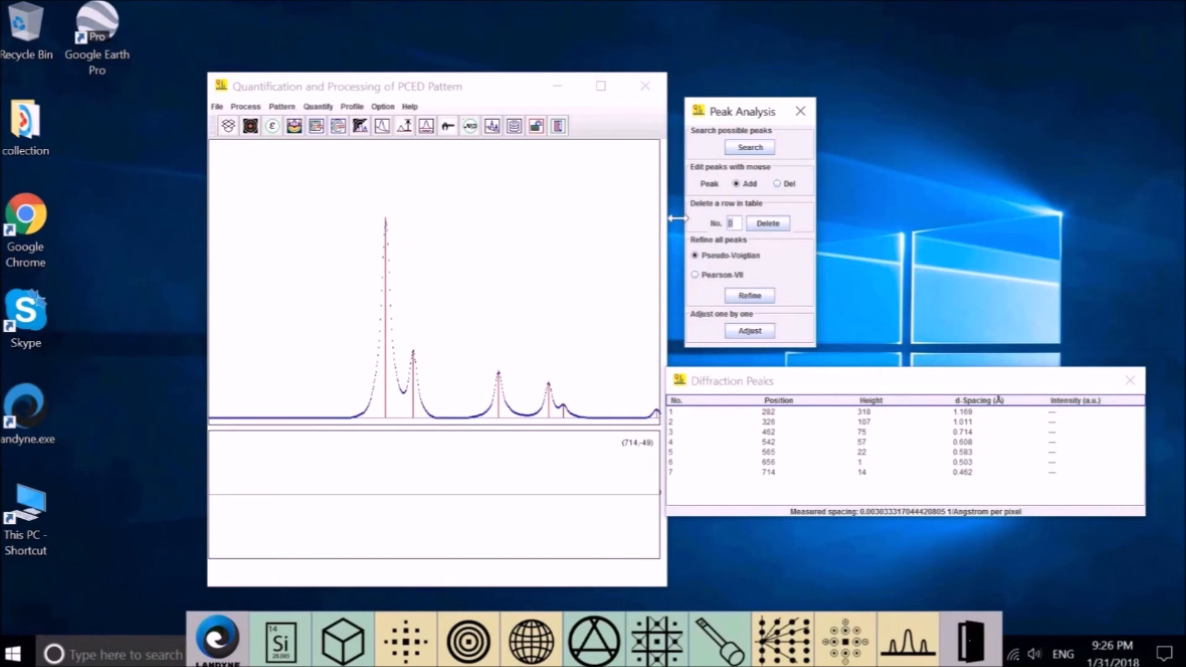
# Delete peak 6 at position 656 and refine the six remaining peaks as pseudo-Voigt fits.
pyautogui.write('6')
pyautogui.click(784, 223)
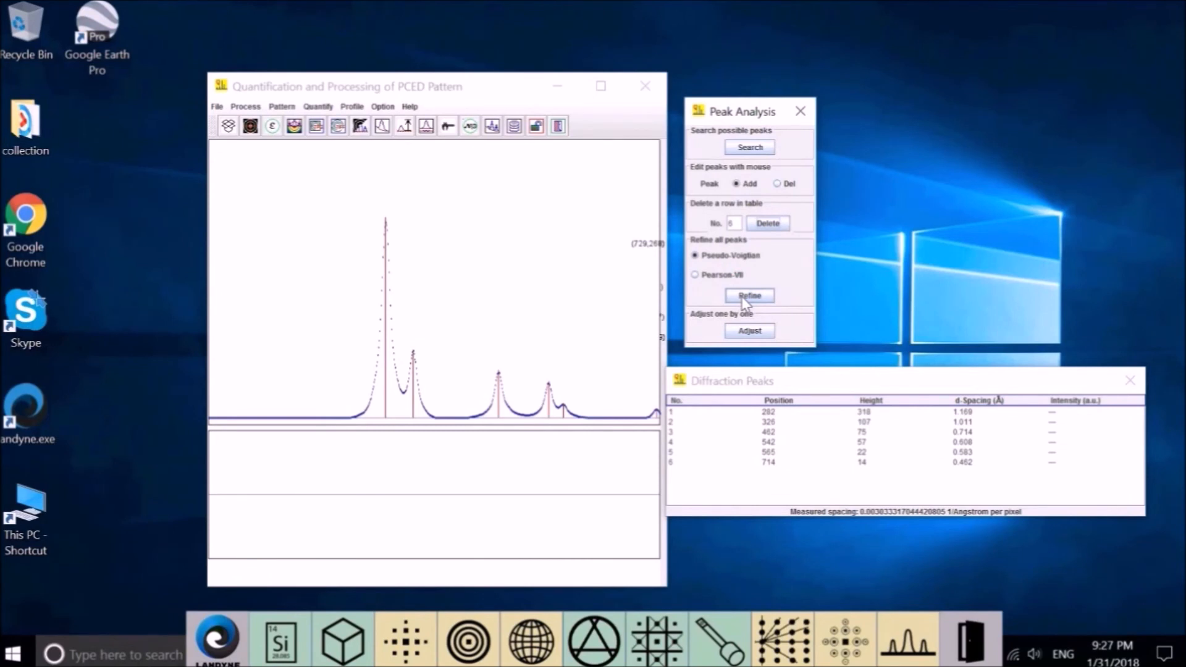
pyautogui.click(764, 297)
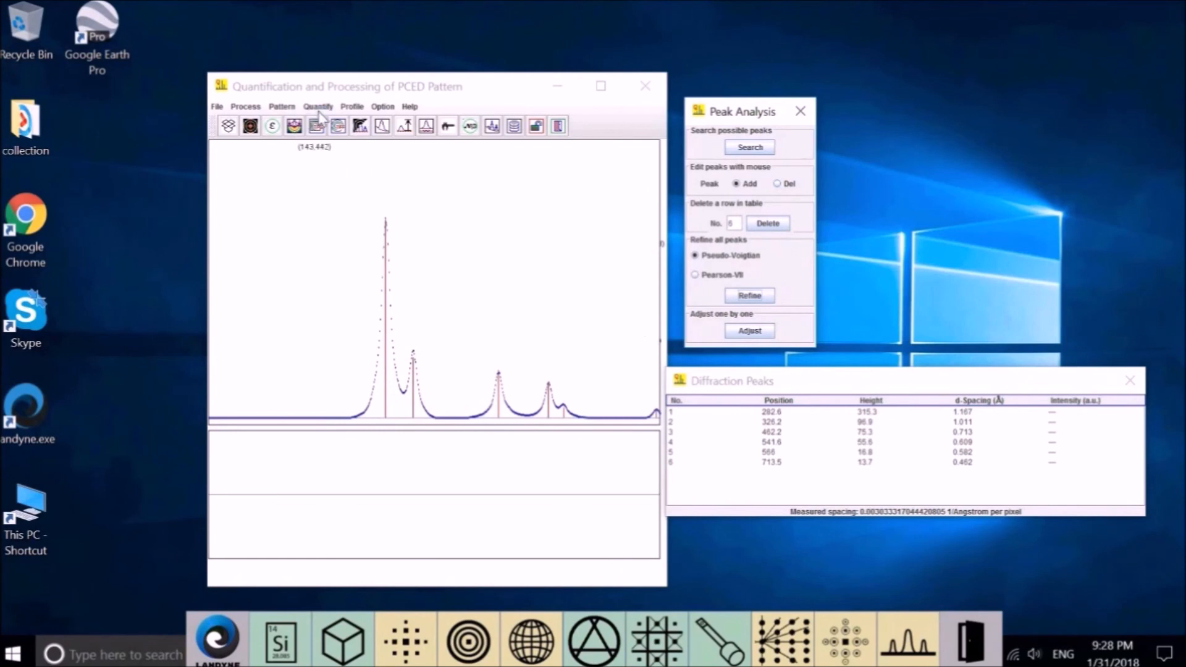
# Browse the Pattern and Quantify menus and close them without choosing a tool.
pyautogui.click(283, 108)
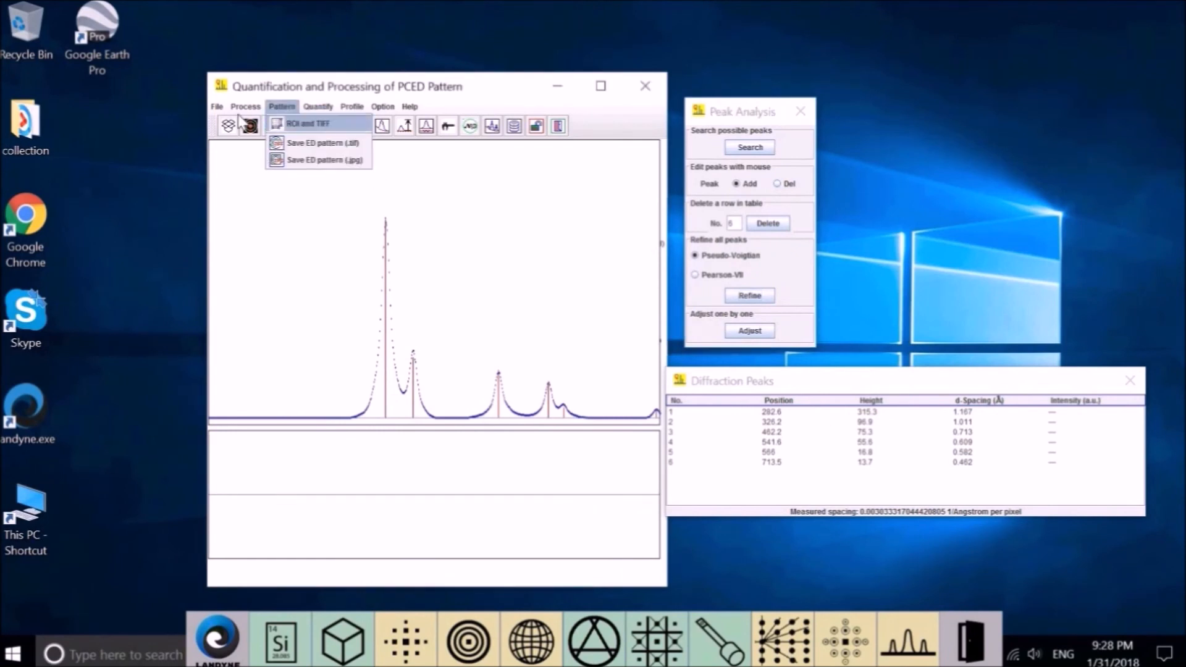
pyautogui.moveTo(318, 107)
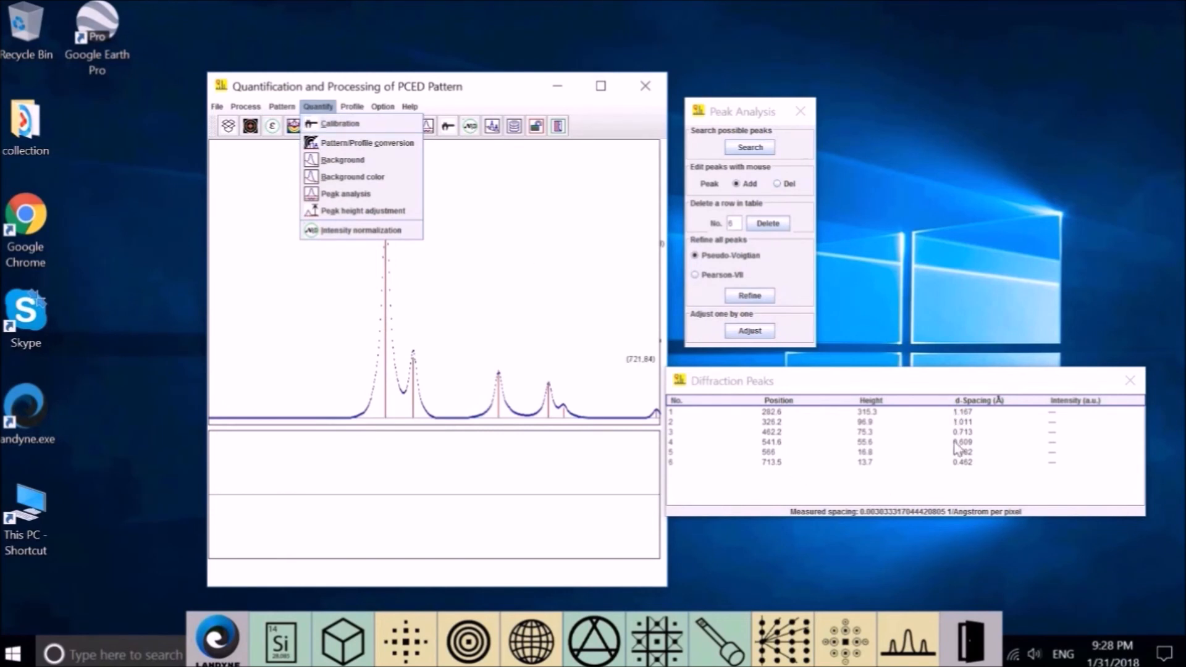
pyautogui.click(924, 484)
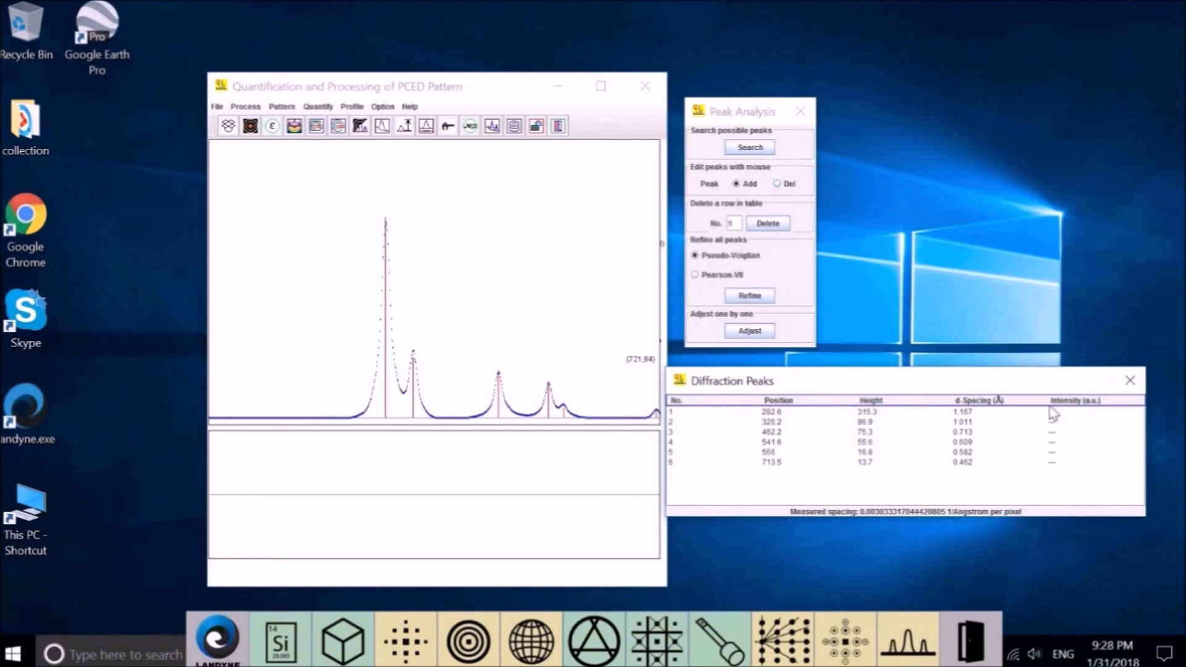
# Show Overlap-Superposed, check Overlap-Composed with residual, then return to Overlap-Superposed peak curves.
pyautogui.rightClick(479, 212)
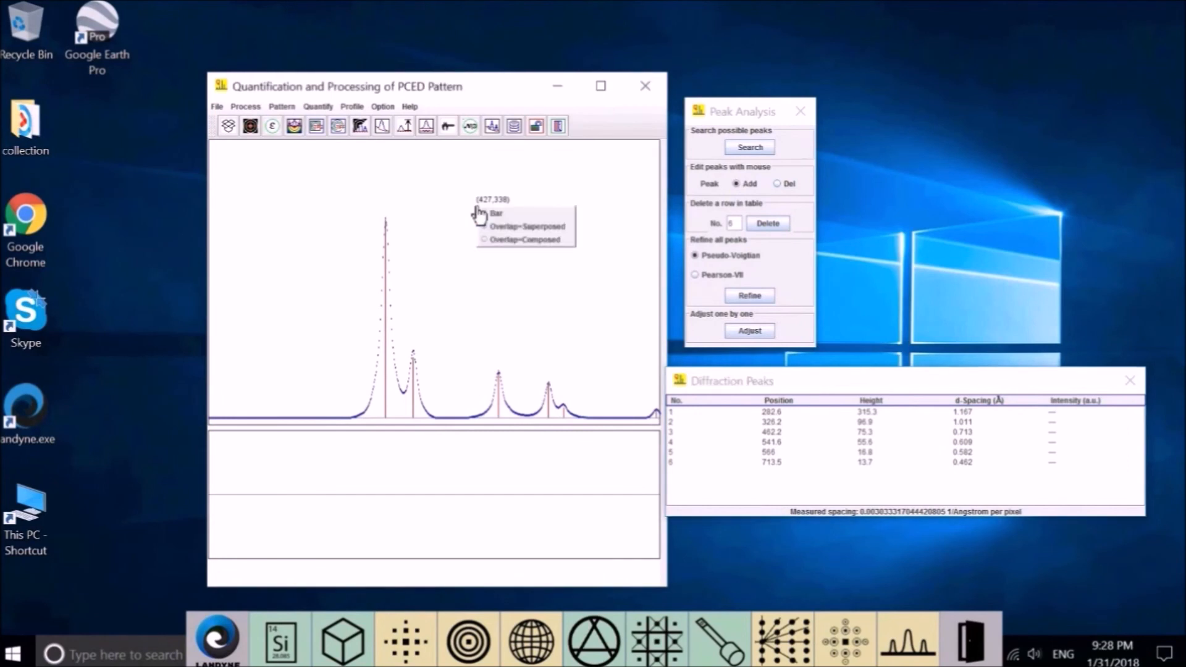
pyautogui.click(544, 227)
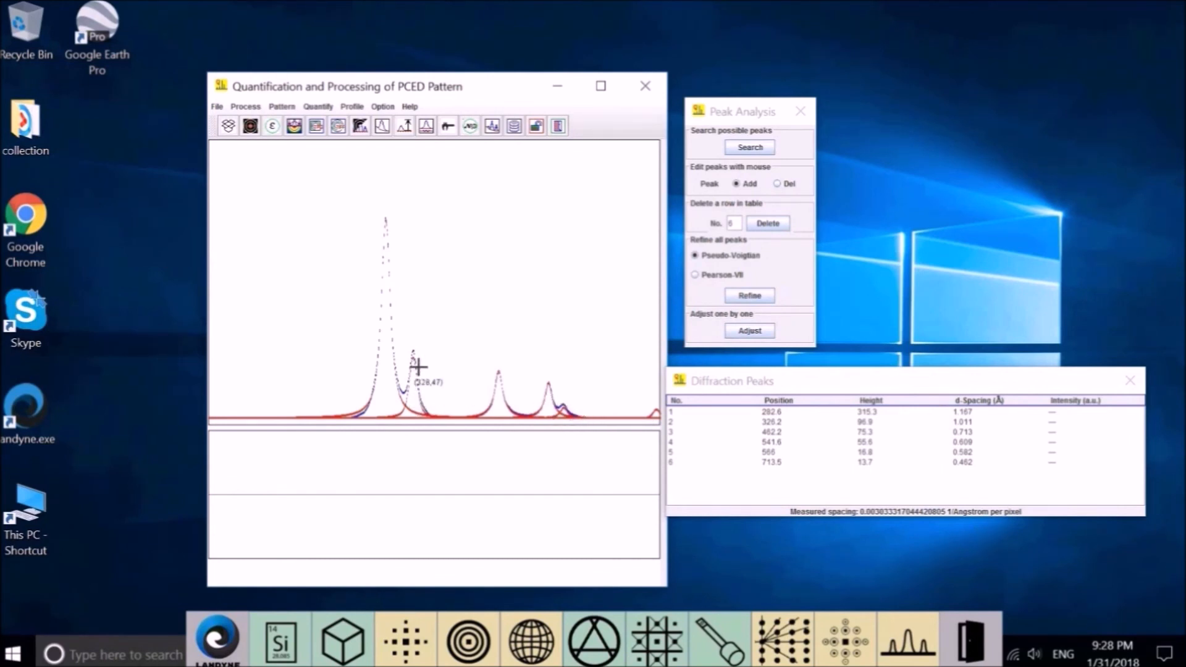
pyautogui.rightClick(473, 211)
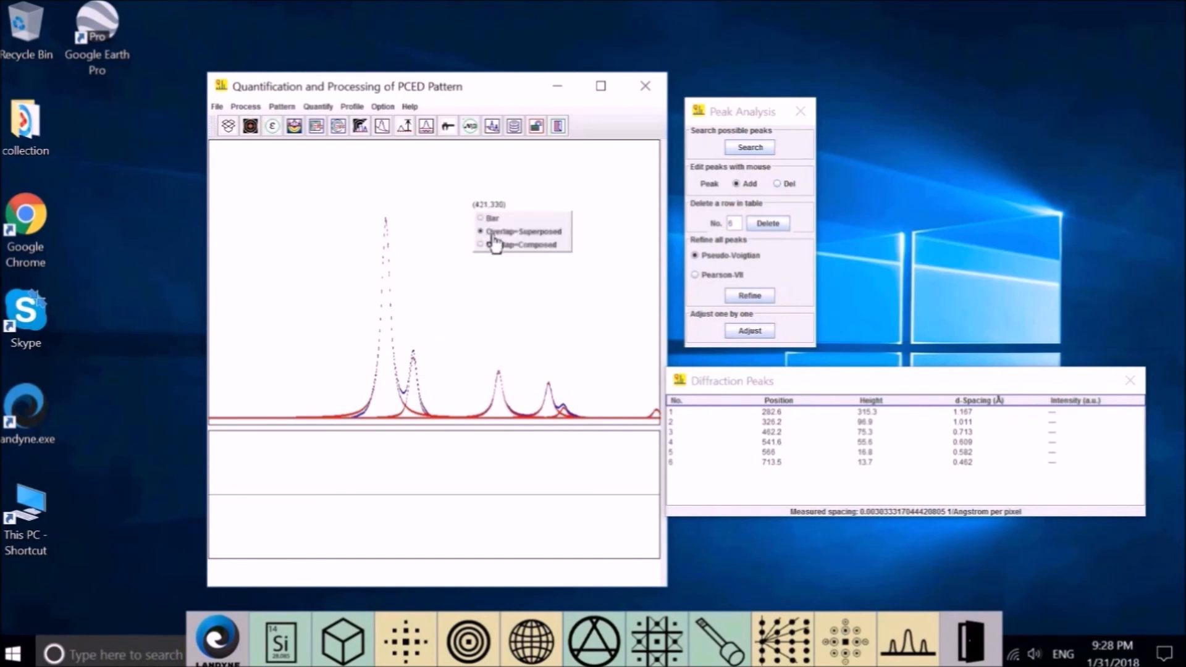
pyautogui.click(534, 247)
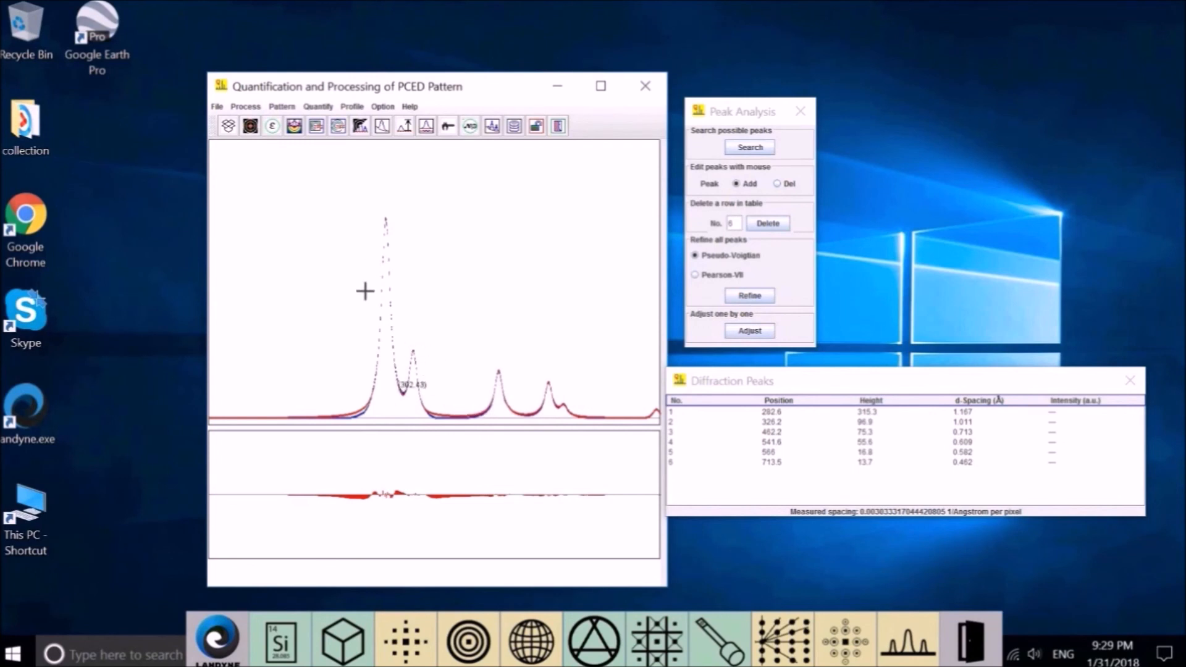
pyautogui.rightClick(479, 210)
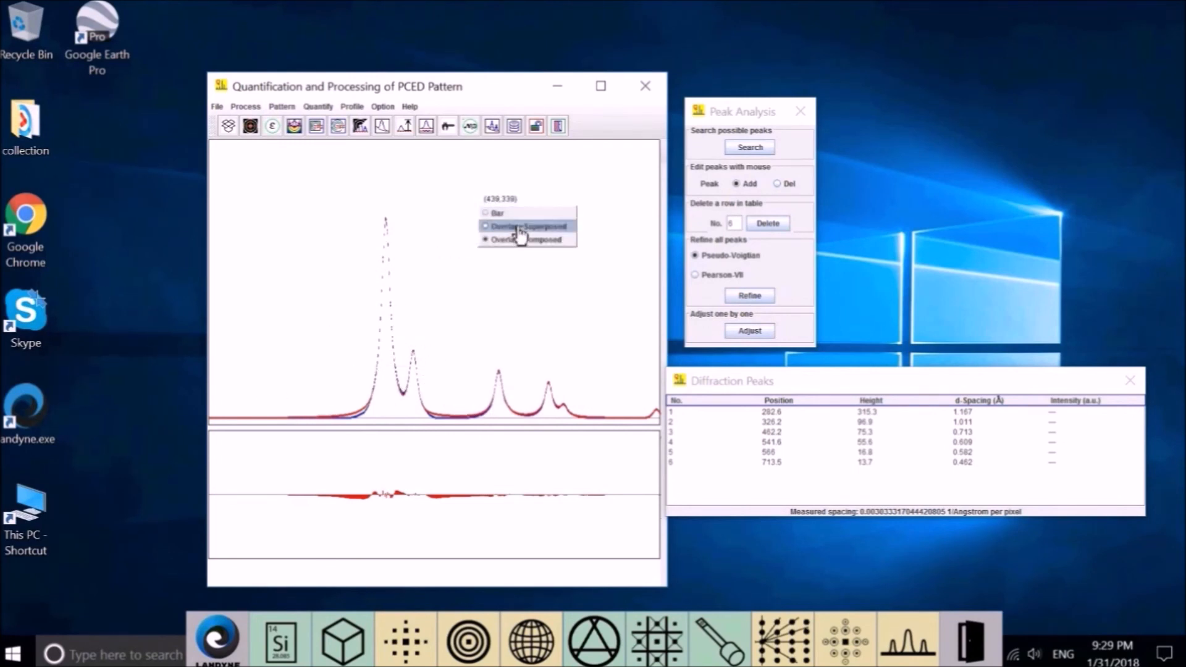
pyautogui.click(518, 227)
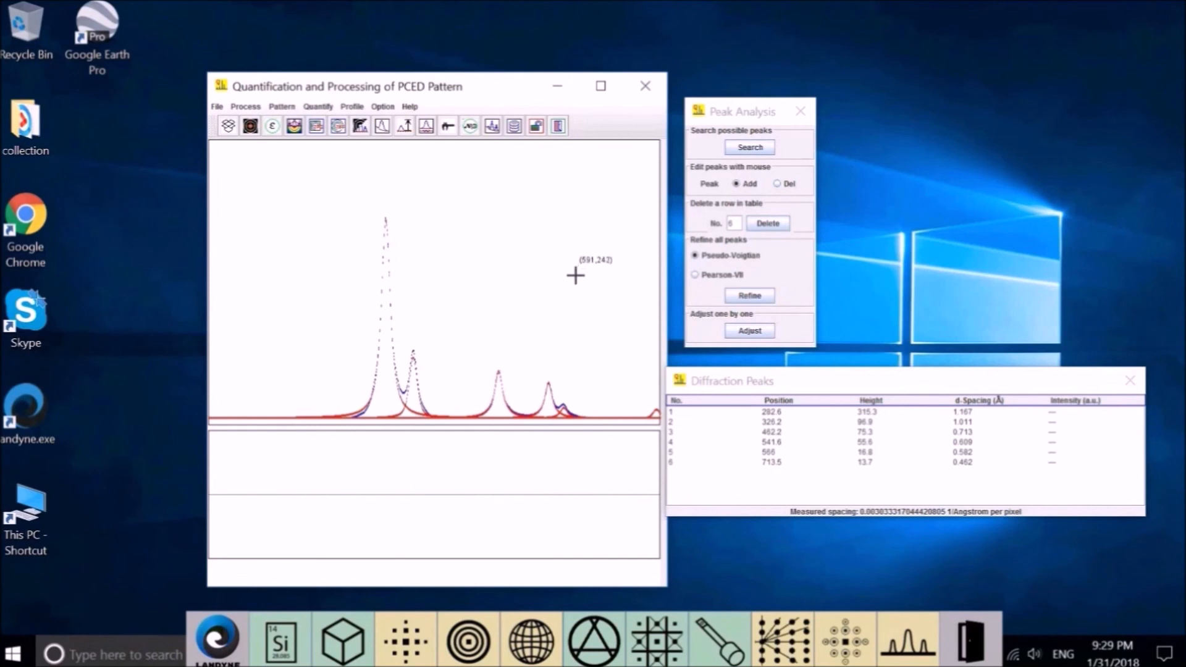
pyautogui.click(749, 331)
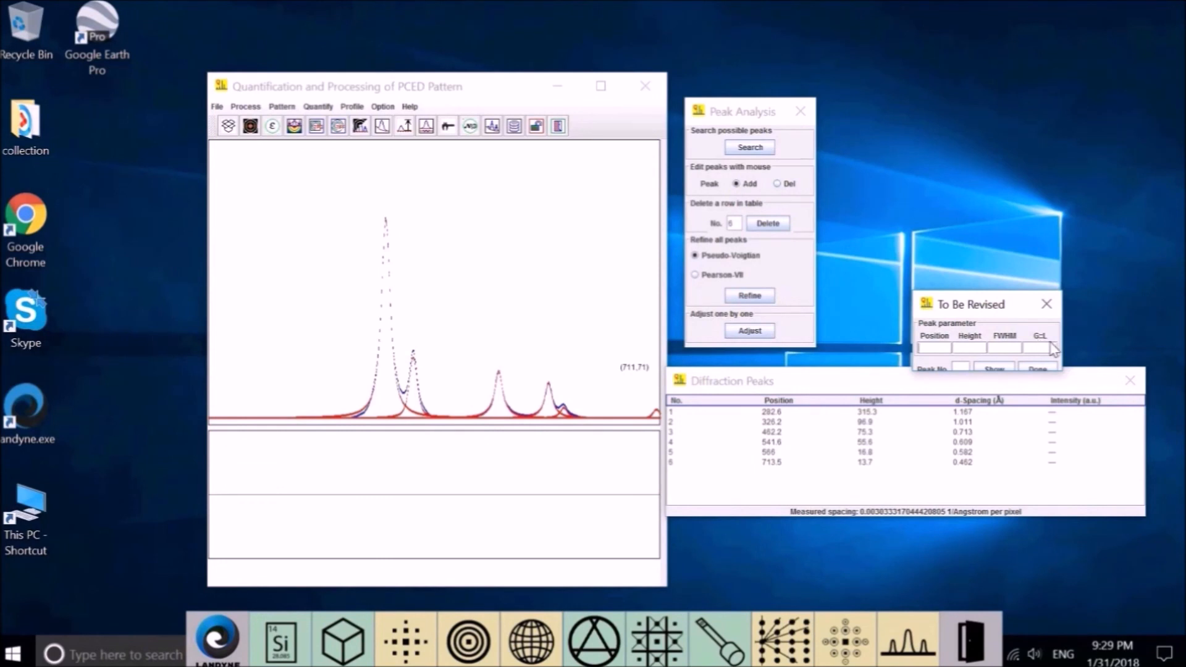
pyautogui.moveTo(1036, 370); pyautogui.dragTo(1040, 393)
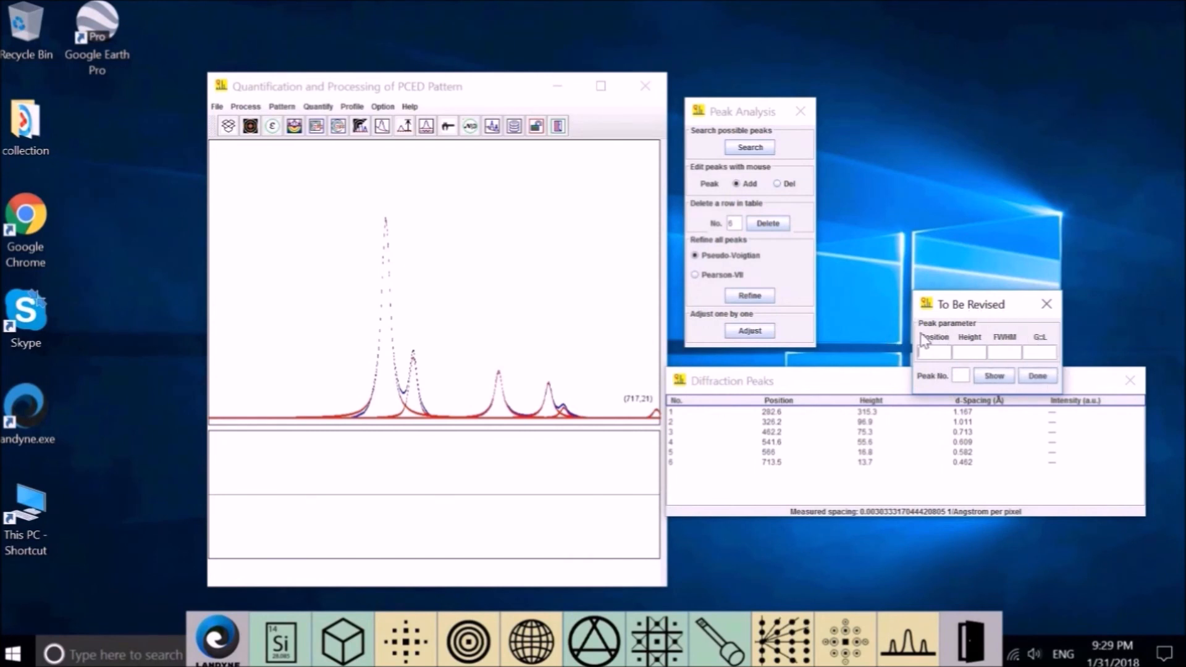
pyautogui.click(1044, 304)
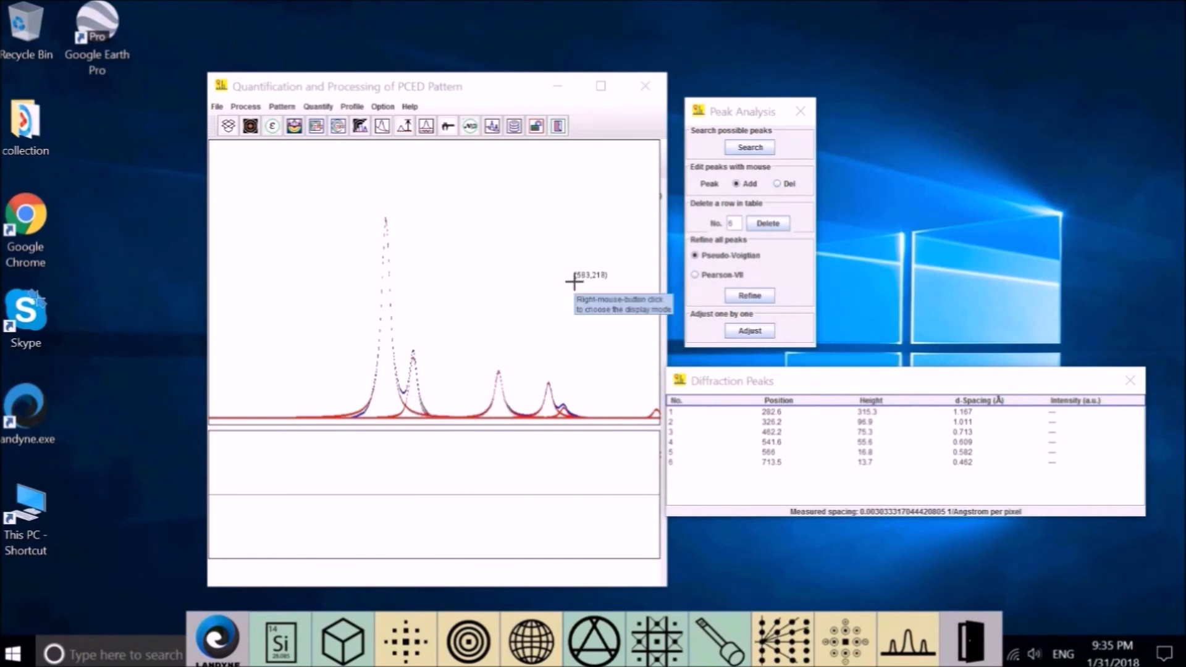
# Normalize peak intensities so the strongest is 100, and switch the plot to Overlap-Composed.
pyautogui.click(318, 107)
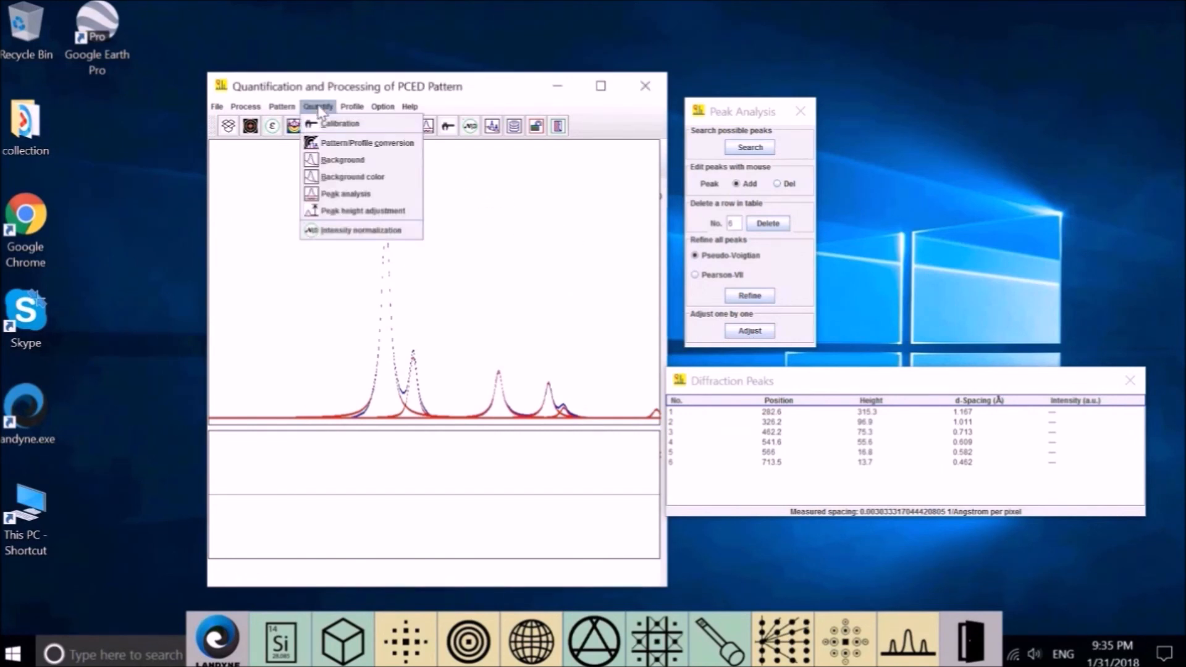
pyautogui.click(375, 230)
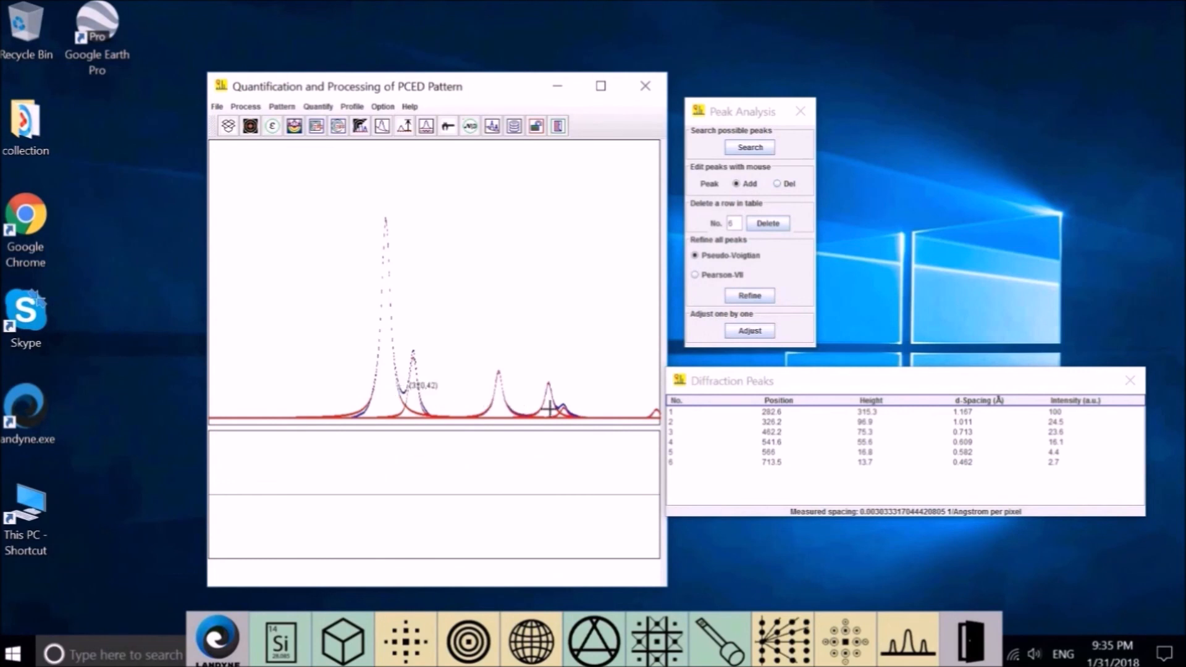
pyautogui.rightClick(531, 204)
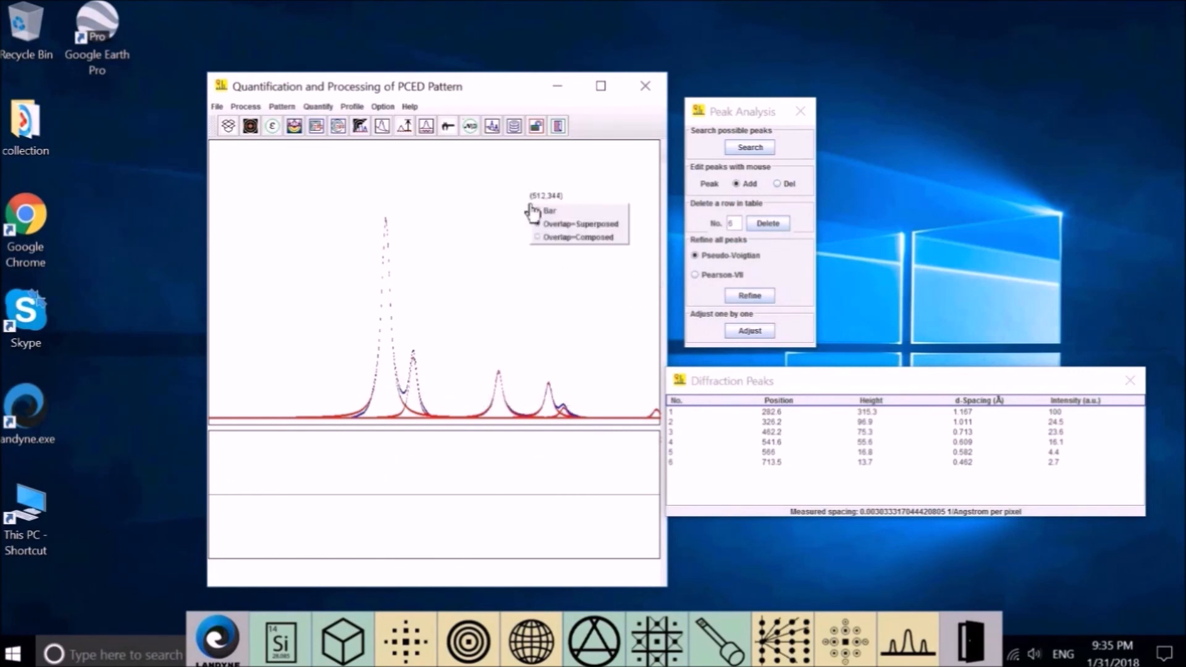
pyautogui.click(557, 238)
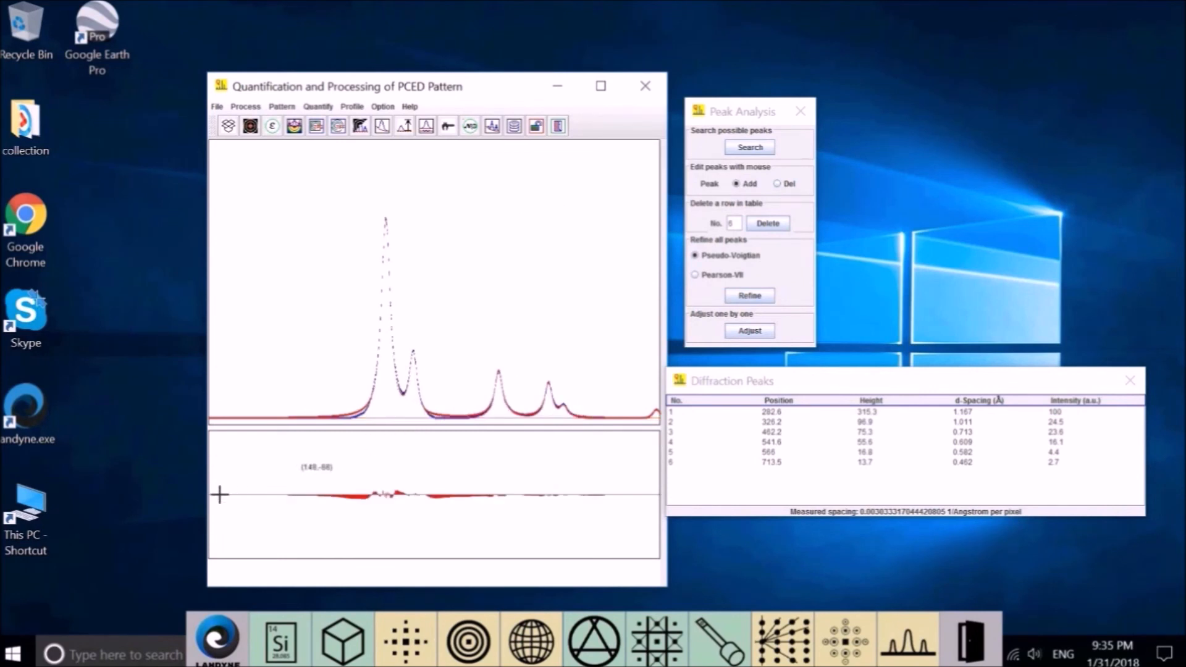